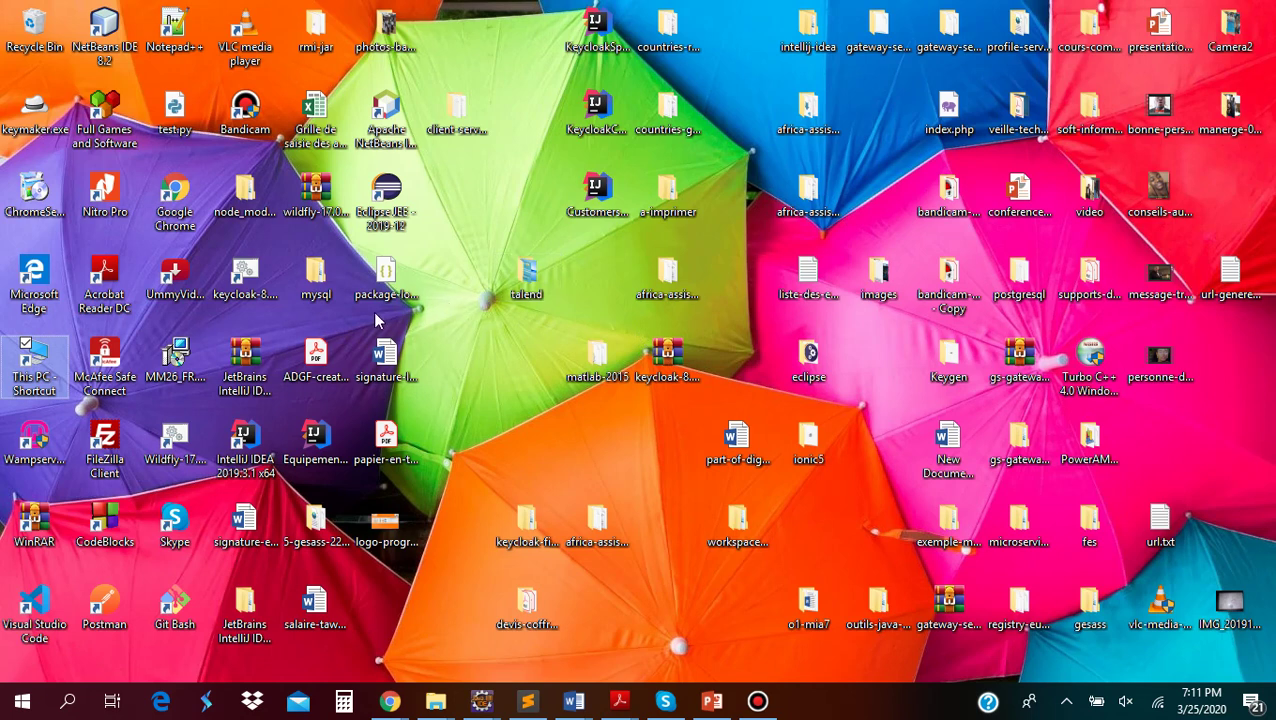
Launch Chrome full screen, go to google.fr and open the Google sign-in page
double_click(180, 196)
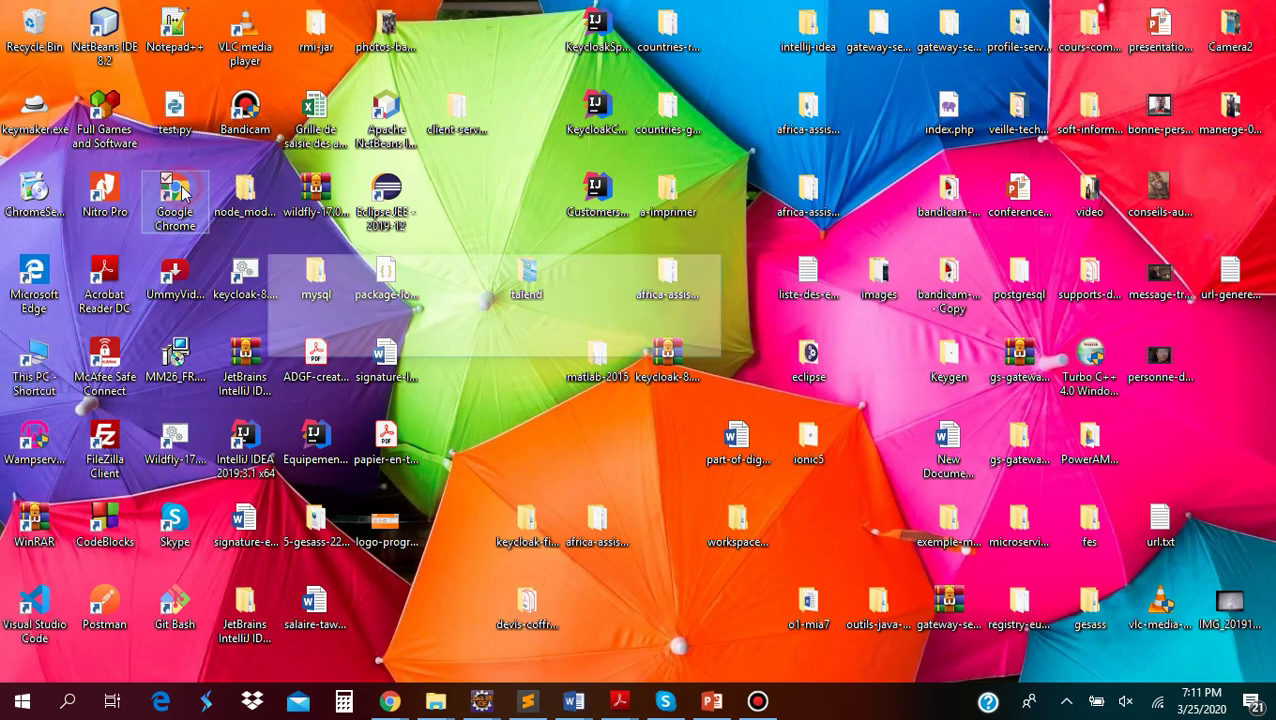
click(665, 270)
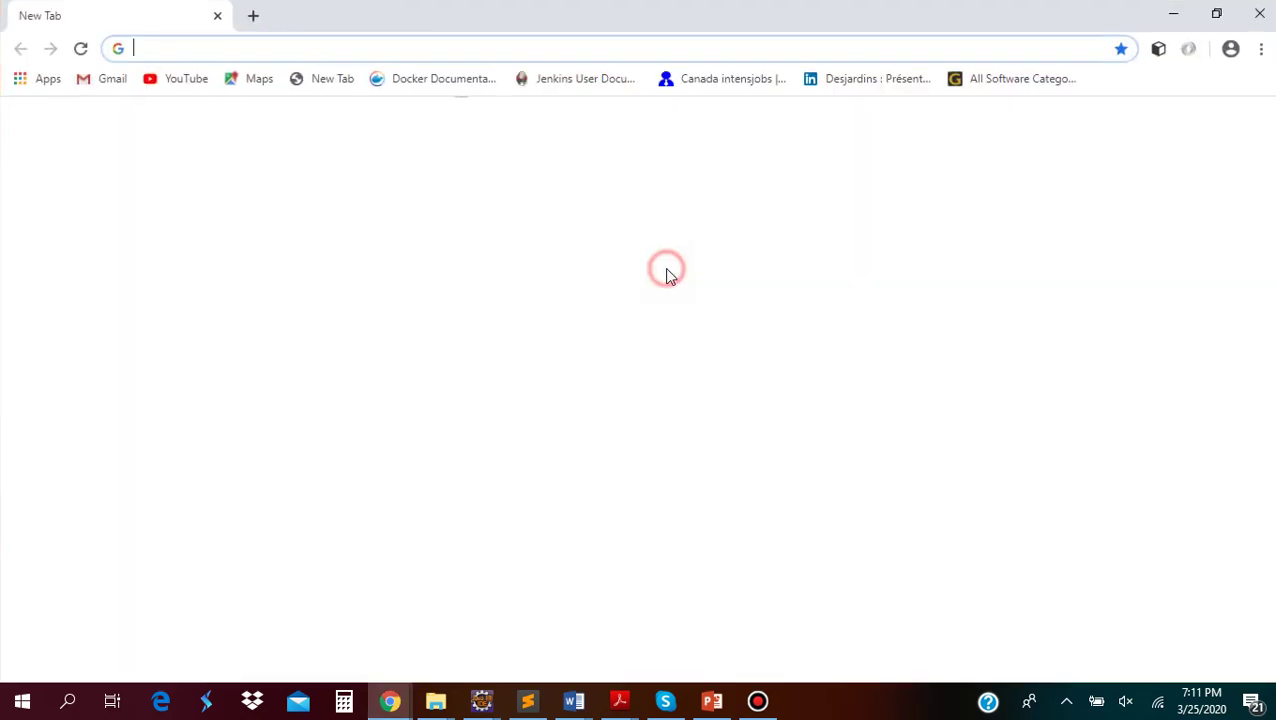
click(625, 52)
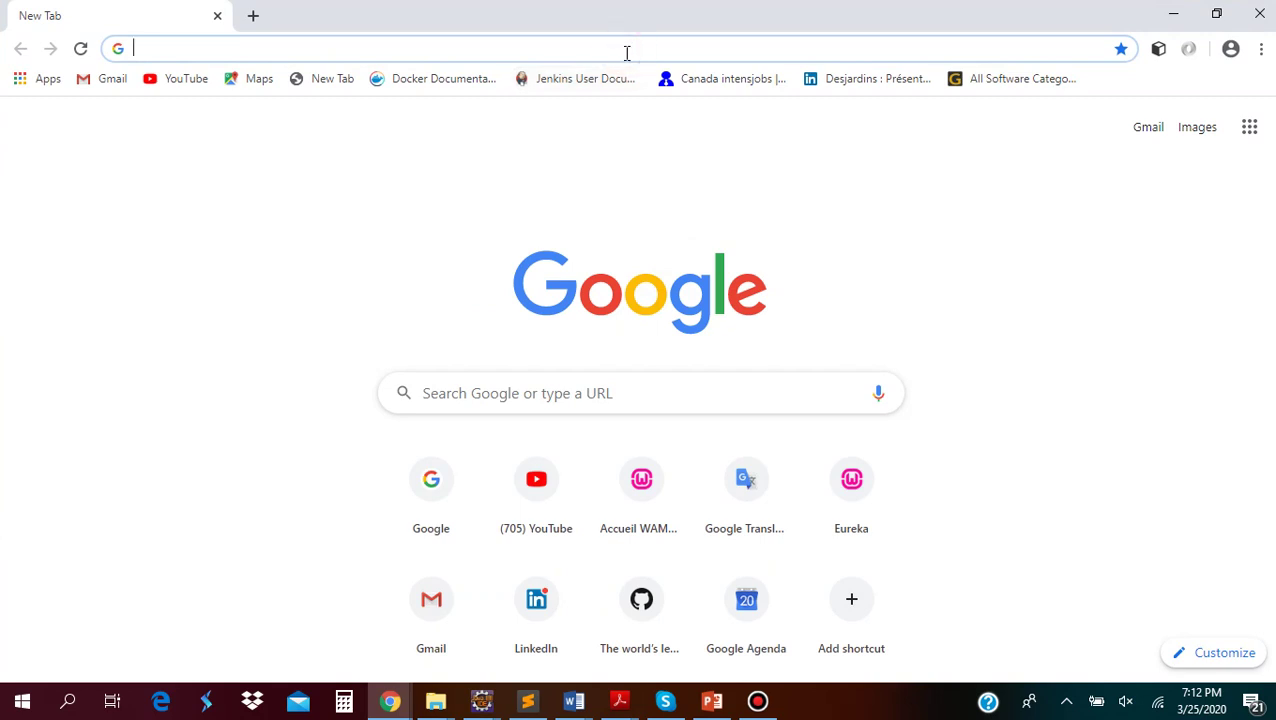
text(go)
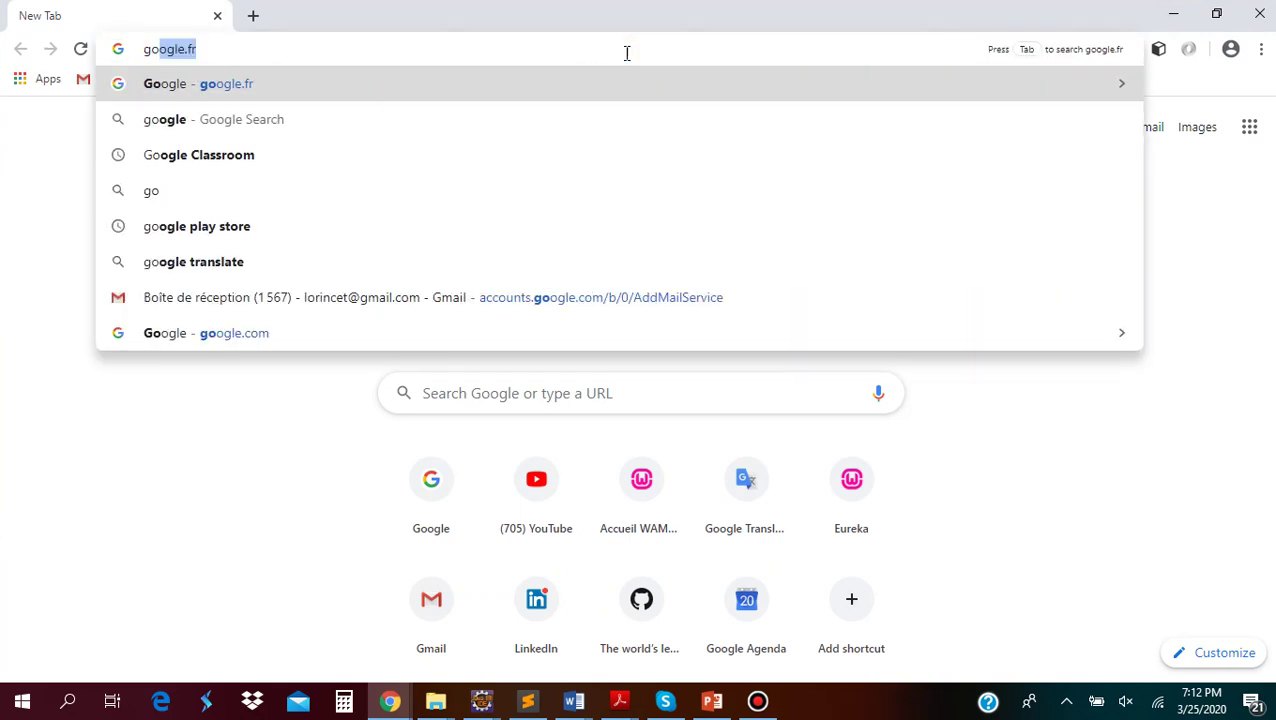
key(Right)
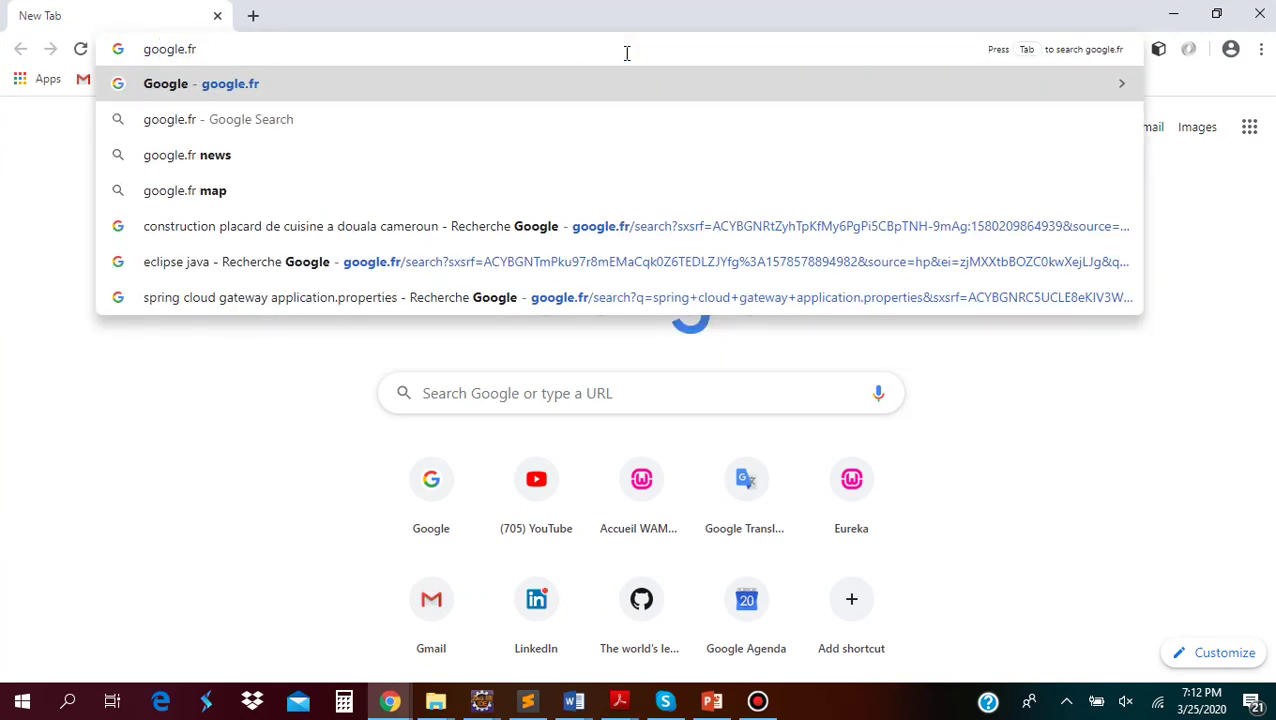
key(Return)
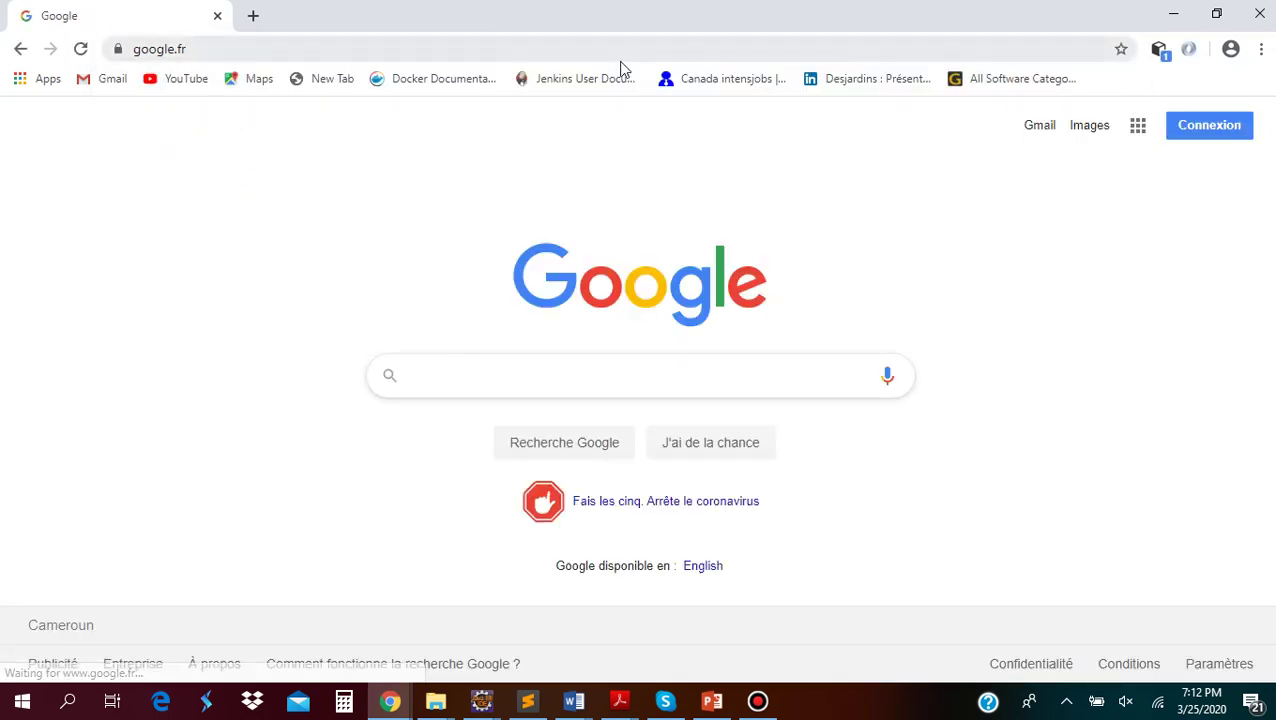
click(1200, 133)
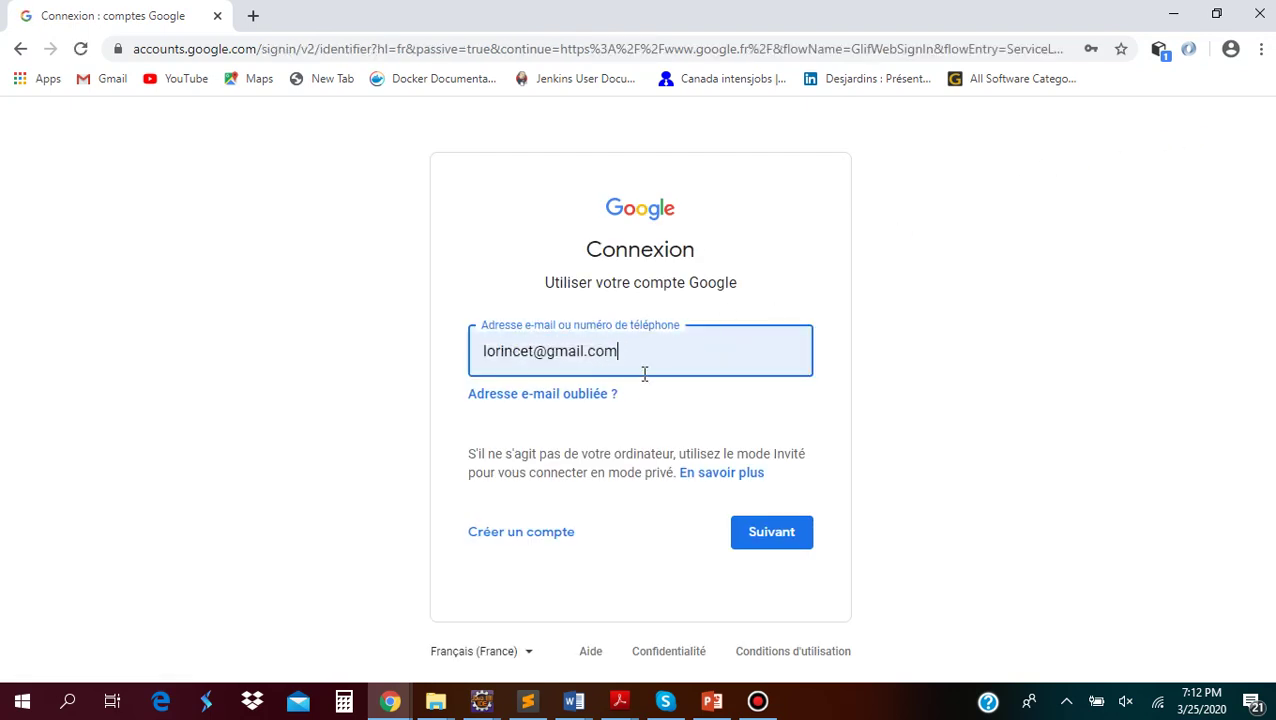
Sign in with the saved account e-mail and its password
drag(632, 352, 478, 351)
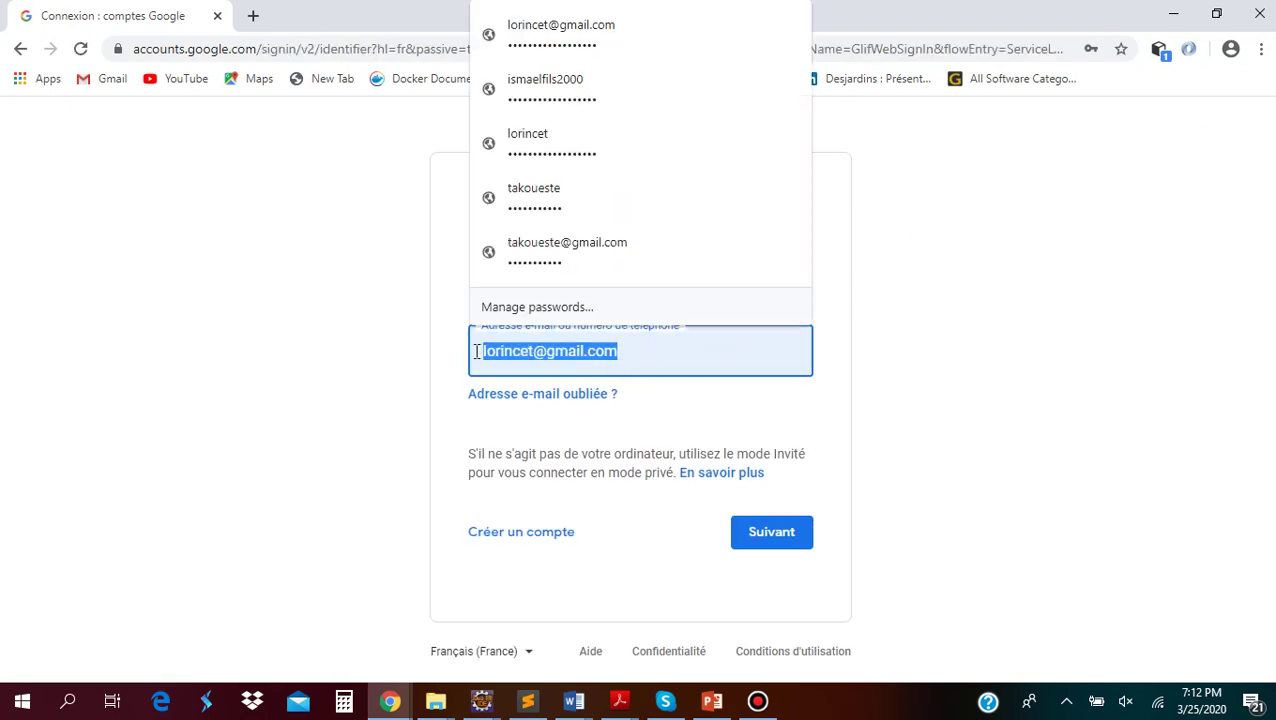
click(822, 391)
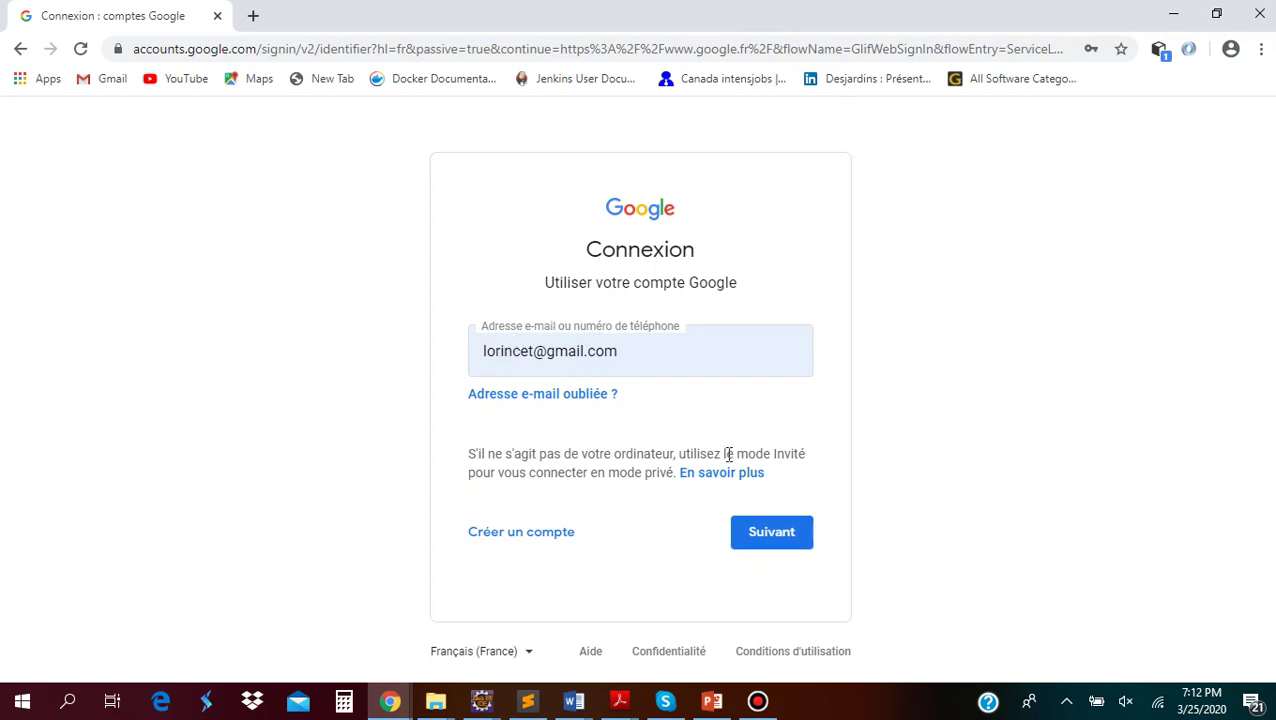
click(782, 534)
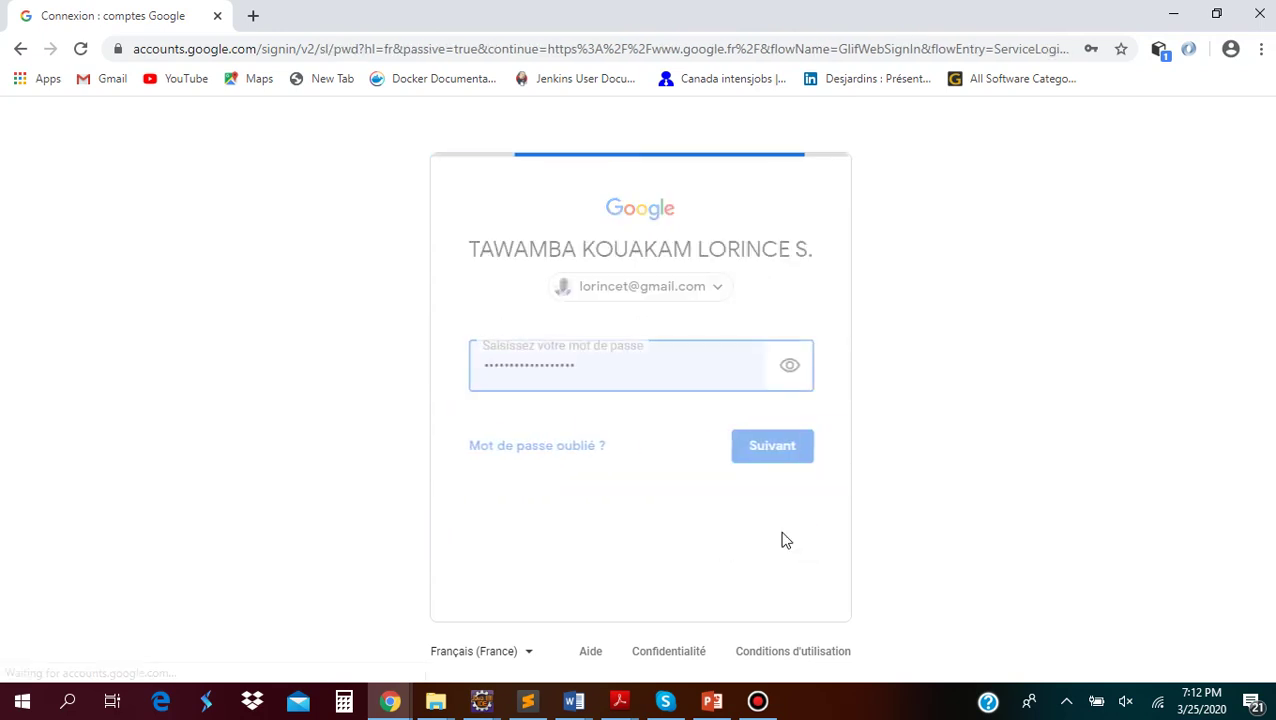
click(590, 356)
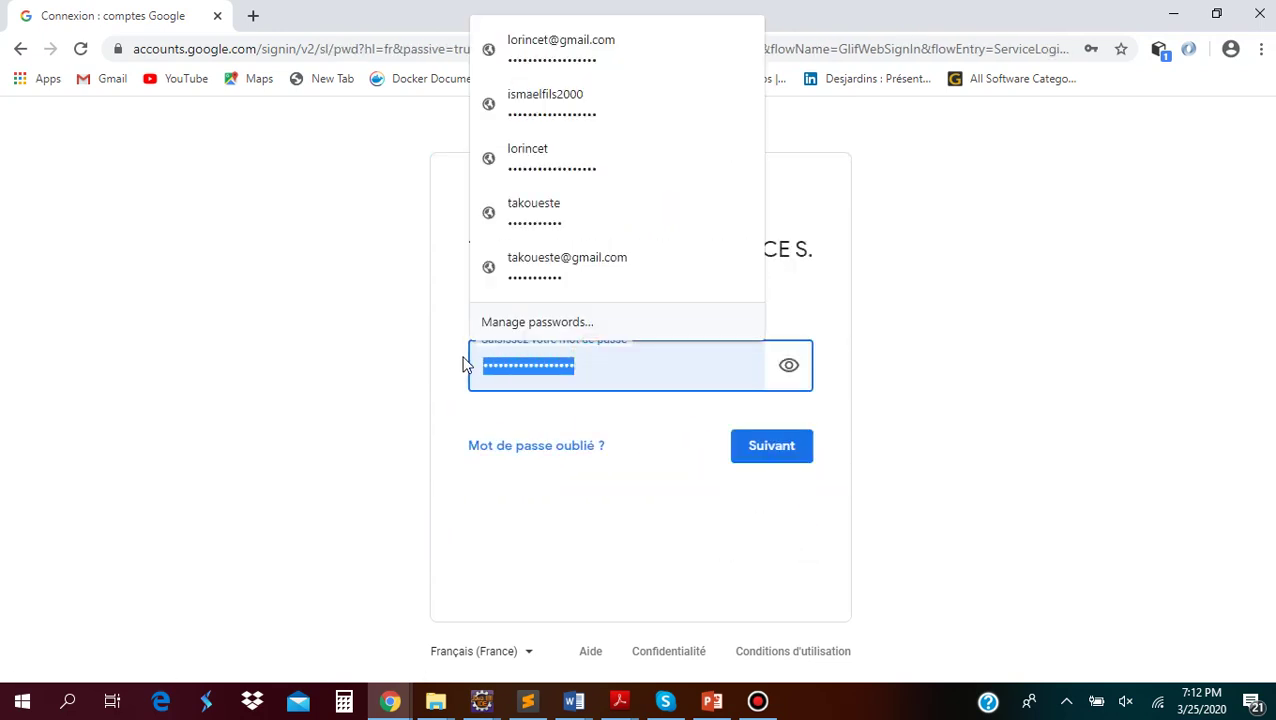
click(830, 422)
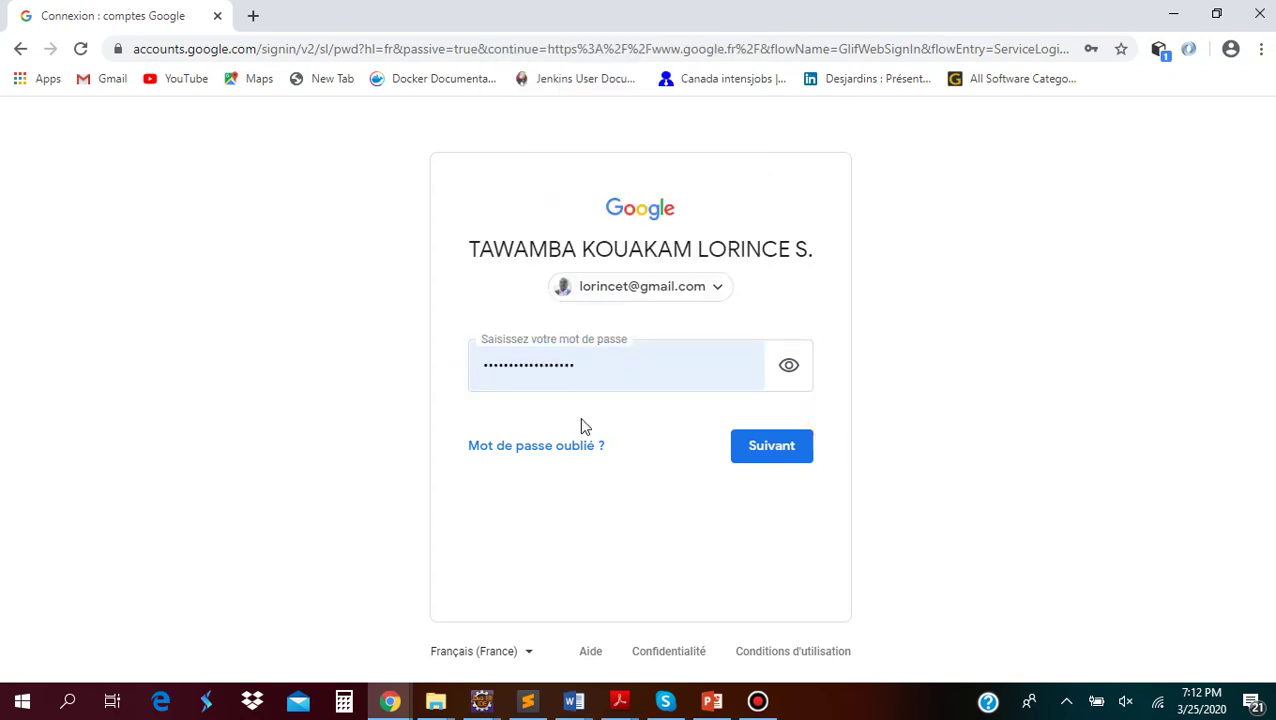
click(780, 449)
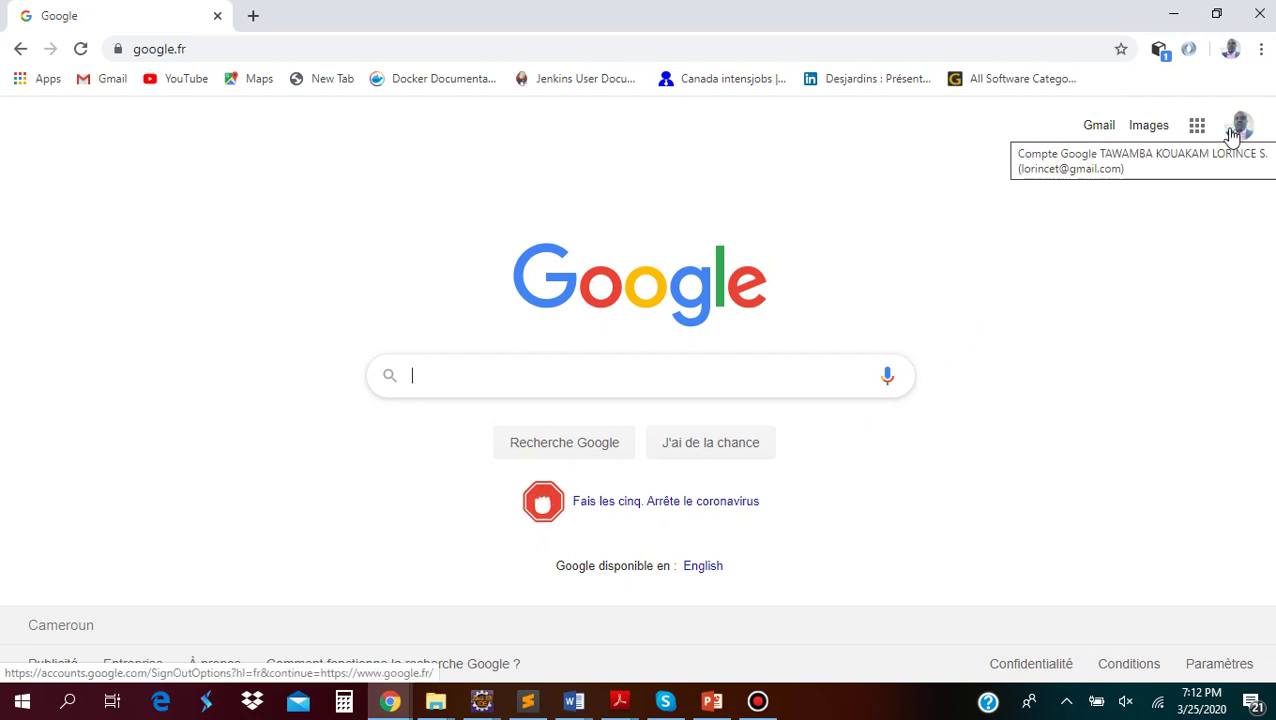
Replace the address with classroom.google.com to reach the Classroom course list
click(191, 46)
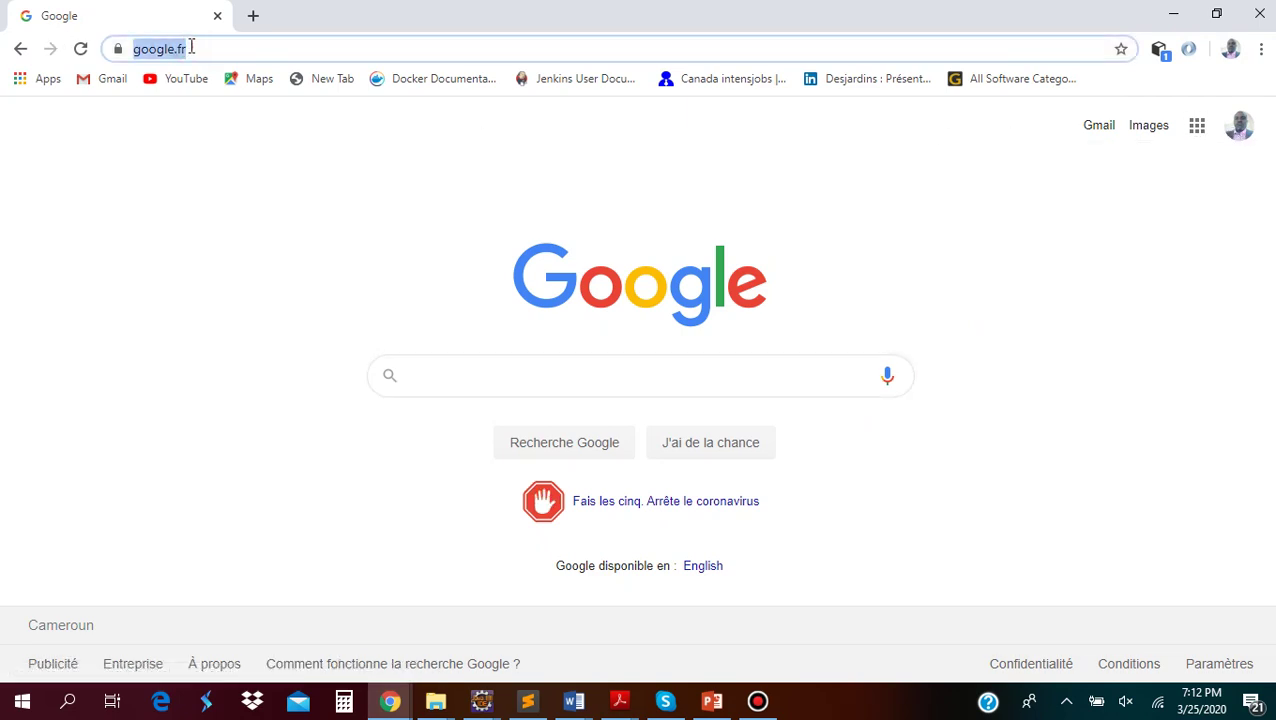
key(BackSpace)
text(c)
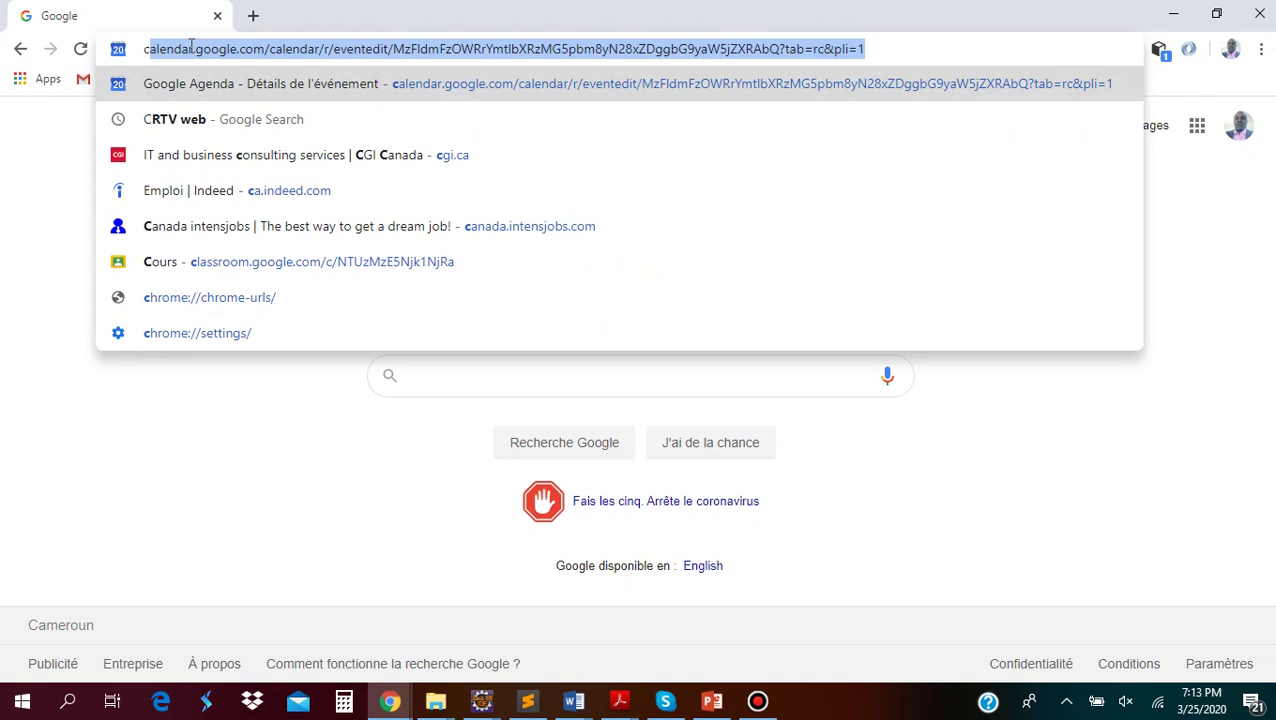
text(l)
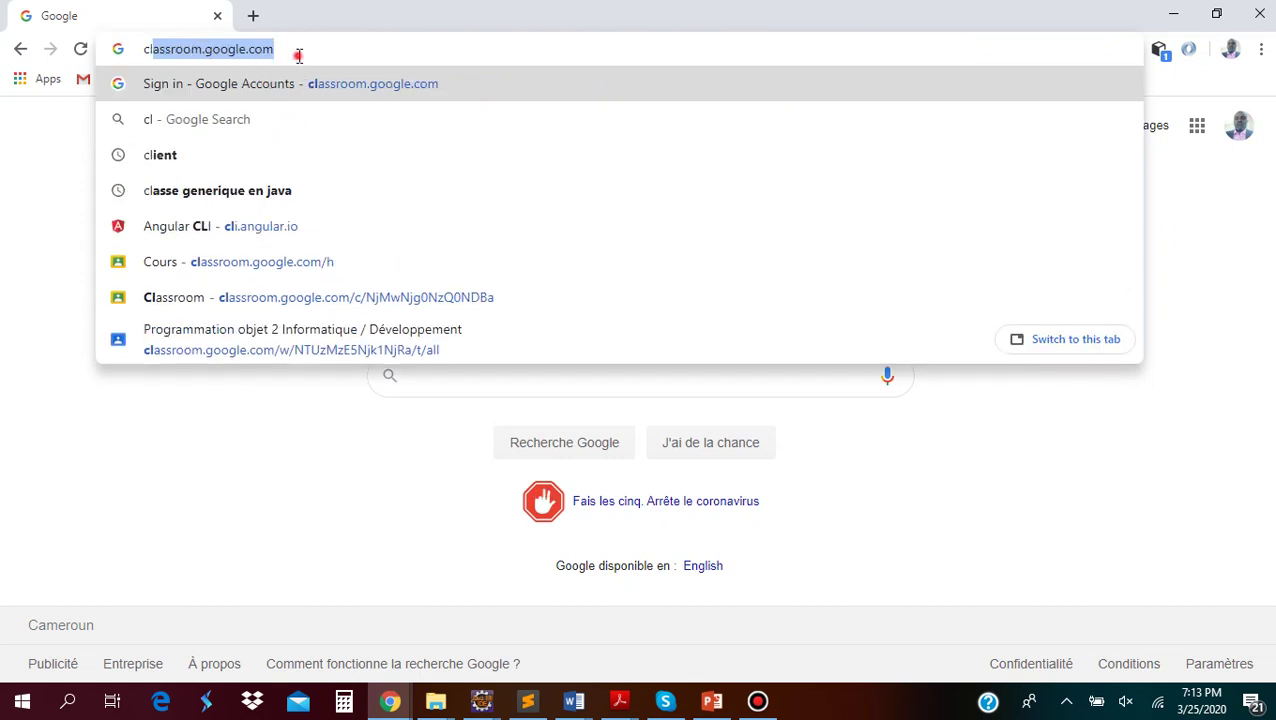
key(Right)
key(Return)
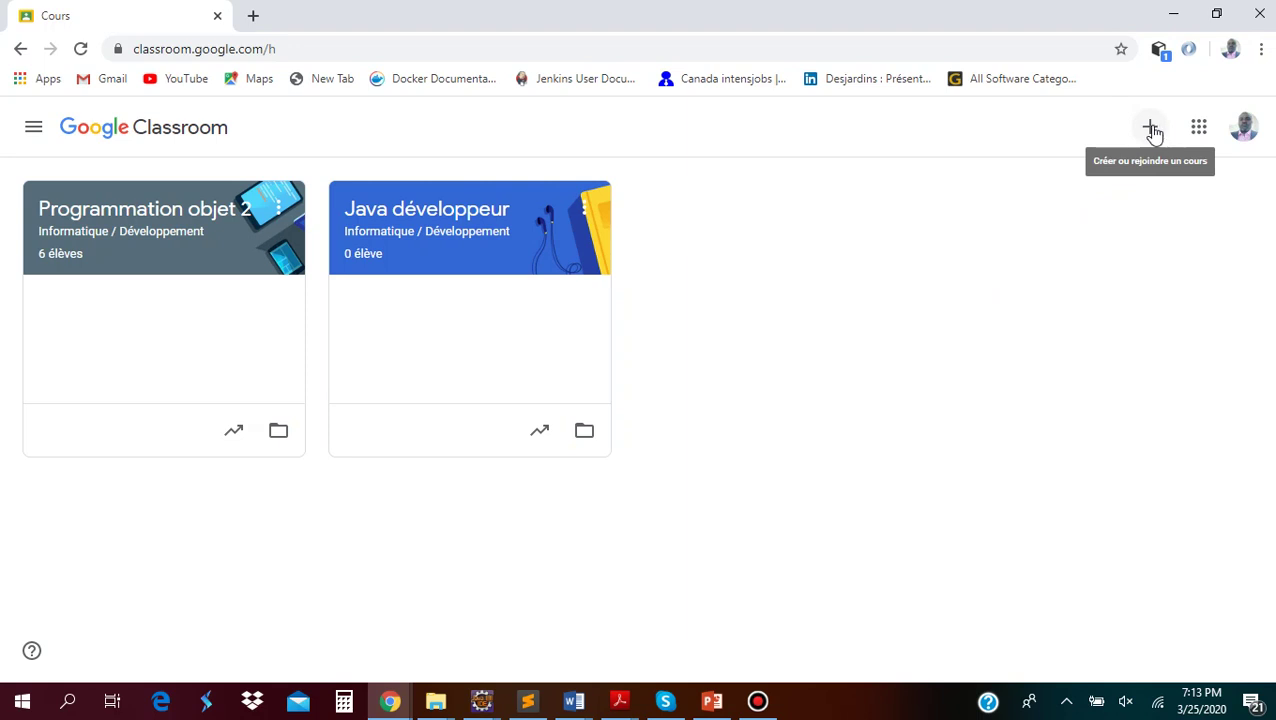
Start a new course via 'Créer un cours' and confirm the non-school-use notice
click(1152, 130)
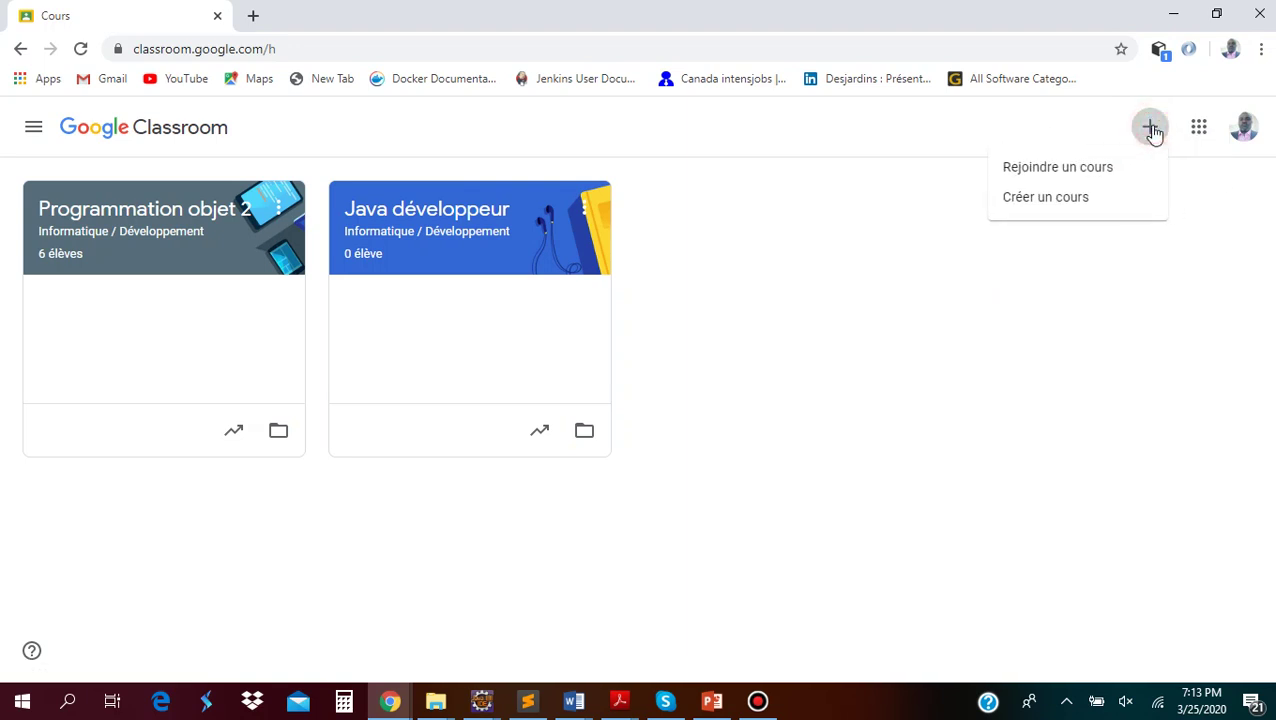
click(1062, 204)
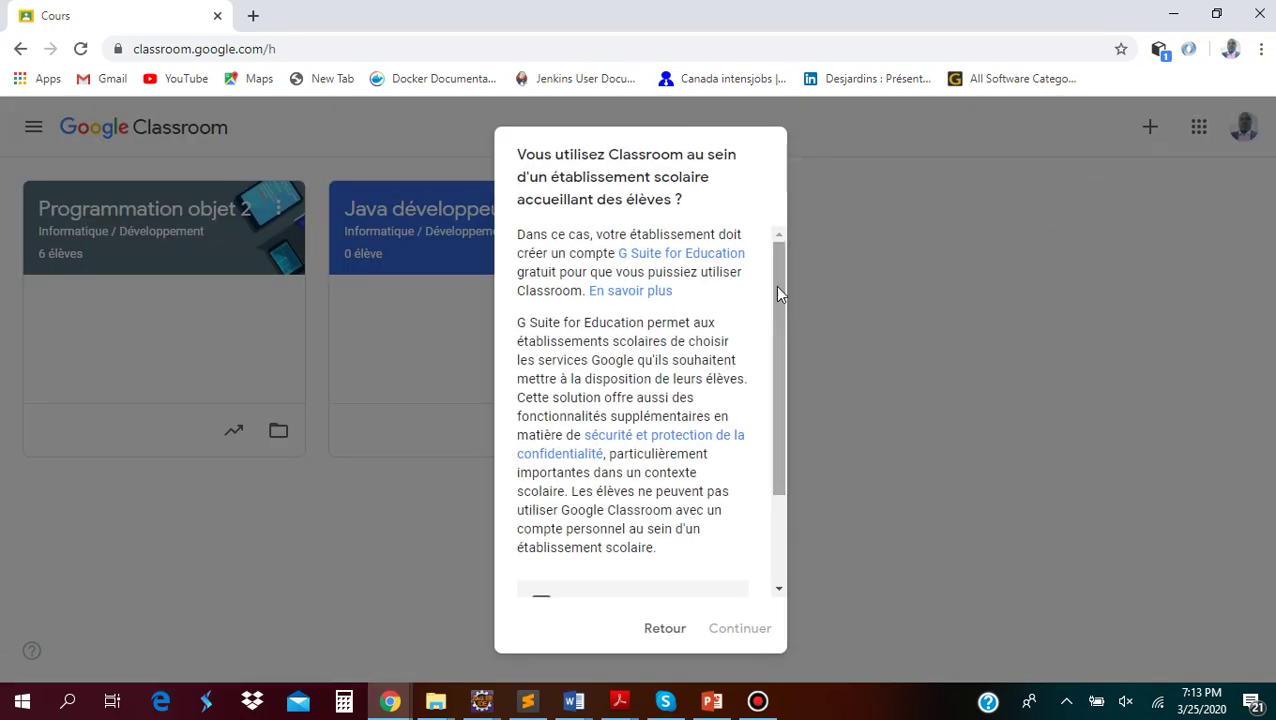
drag(780, 326, 772, 490)
click(543, 485)
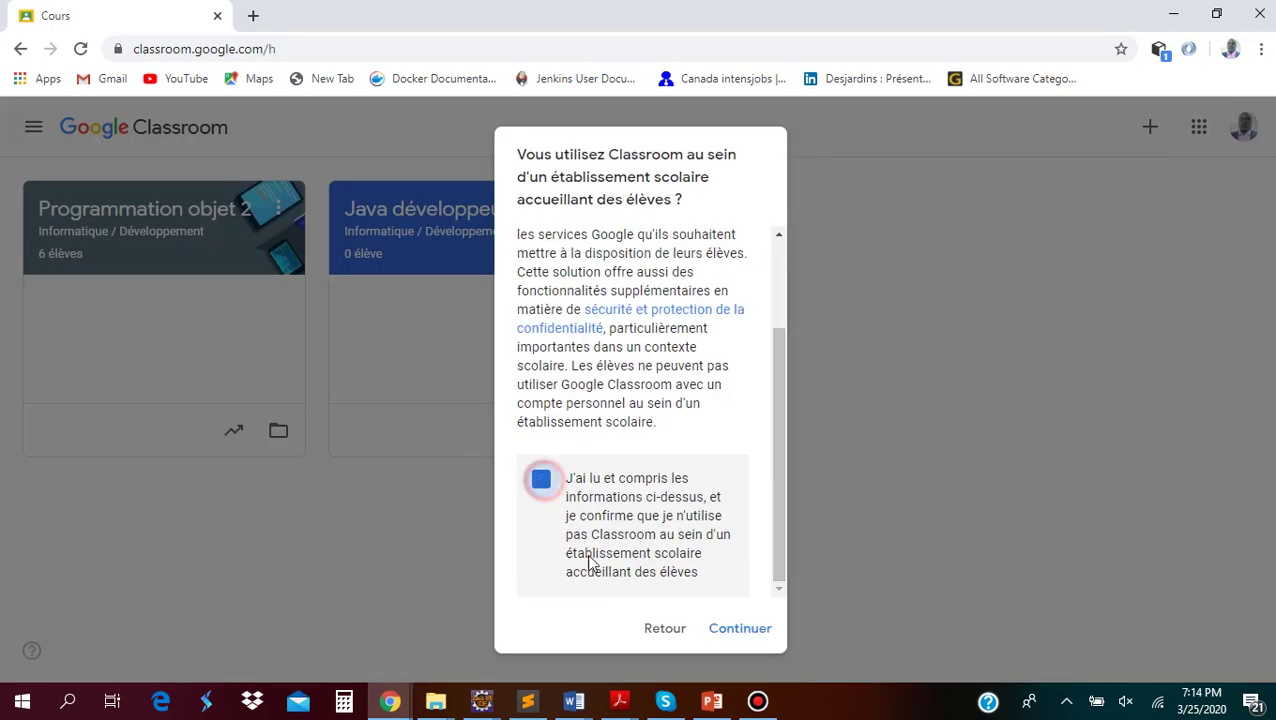
click(735, 630)
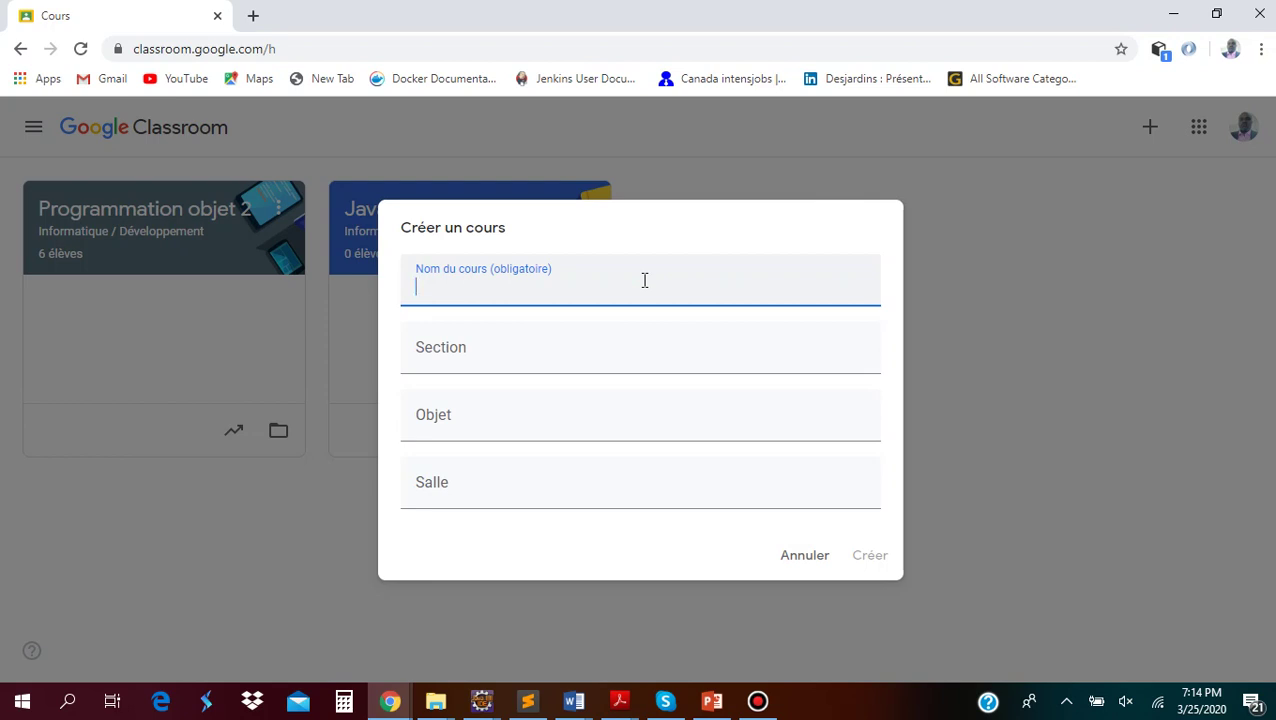
Enter the course name 'Systeme Distribue', removing the trailing space
text(Systeme )
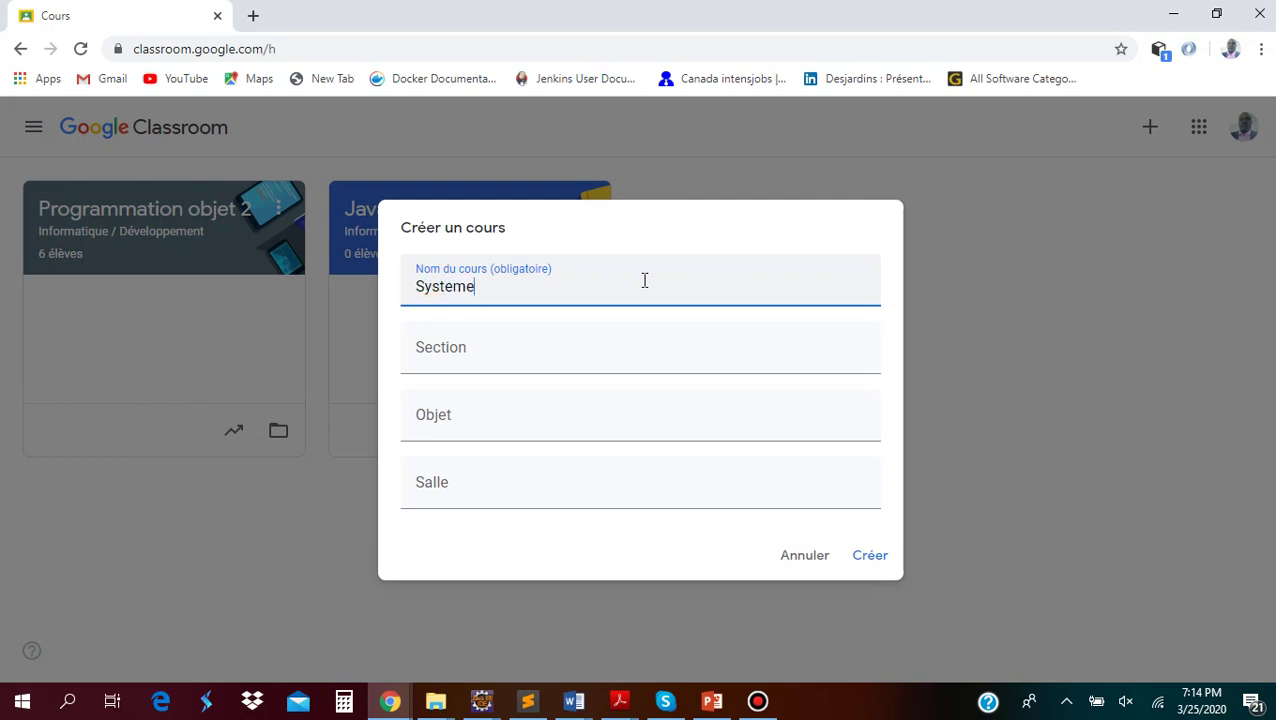
text(Distribue)
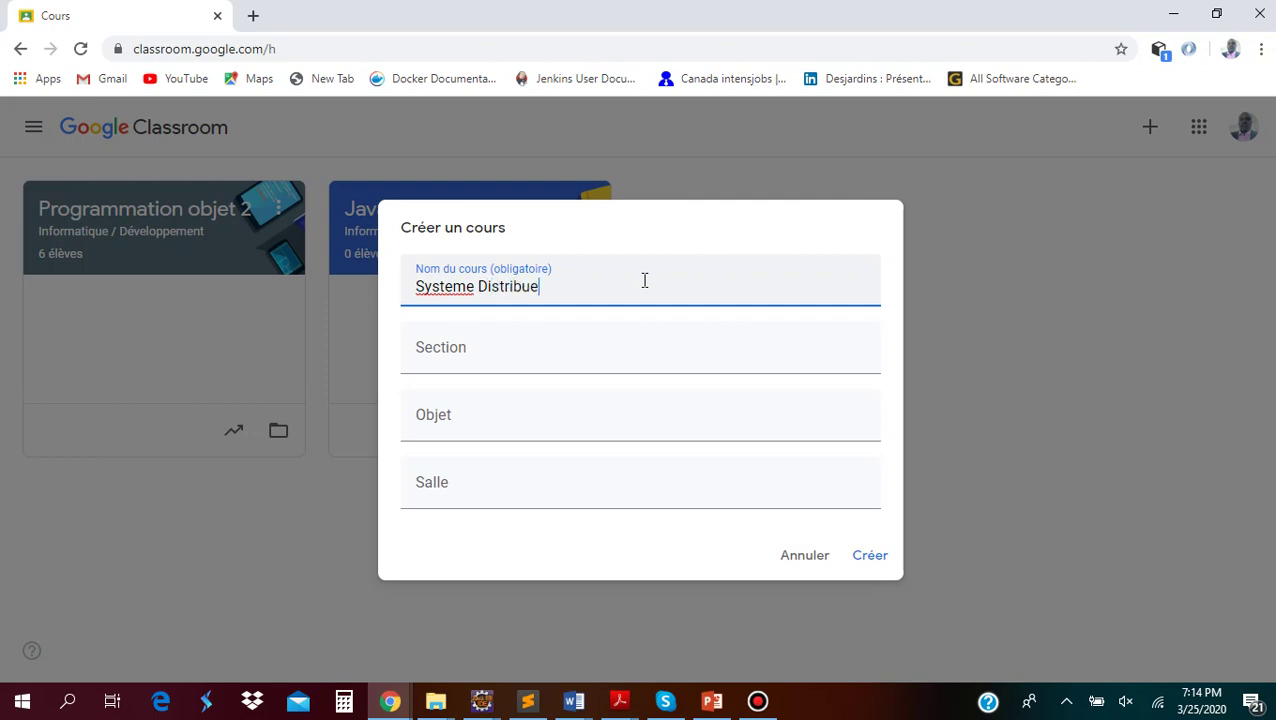
click(457, 288)
right_click(457, 288)
click(661, 282)
click(541, 286)
key(BackSpace)
Set the course section to 'Informatique / Developpement'
click(491, 350)
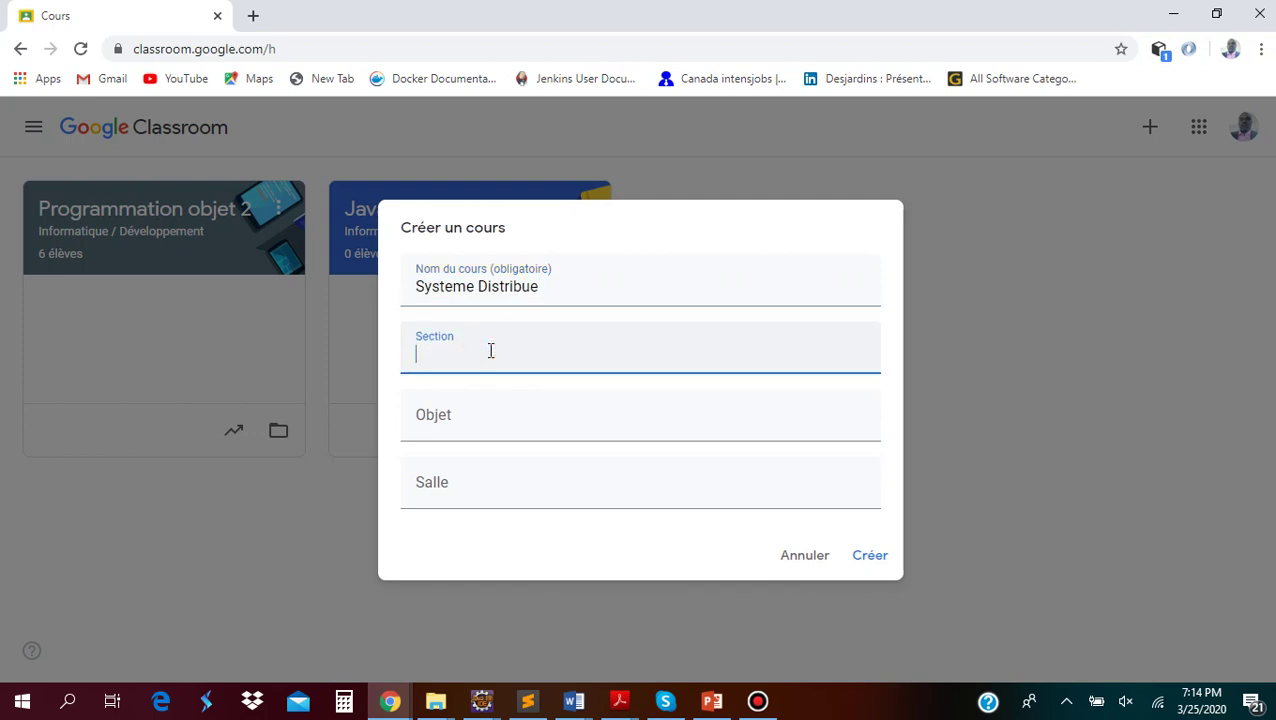
text(Informatique / Develo)
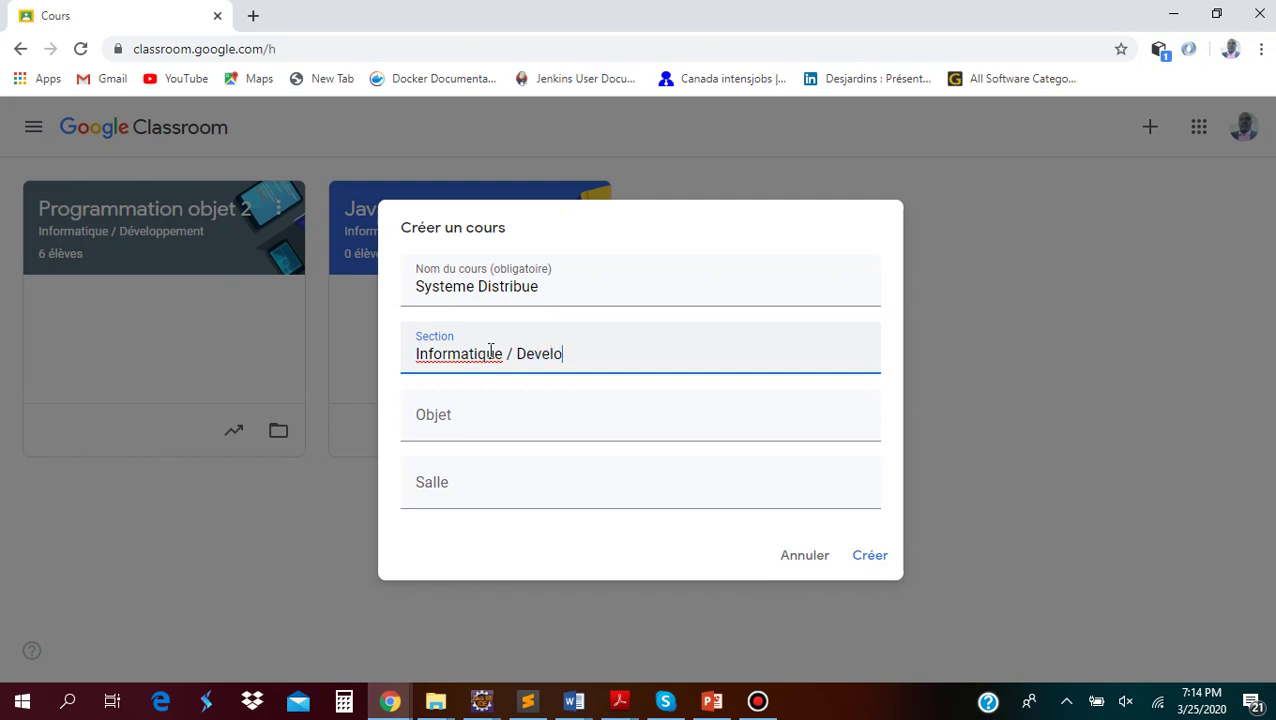
text(ppement)
click(480, 424)
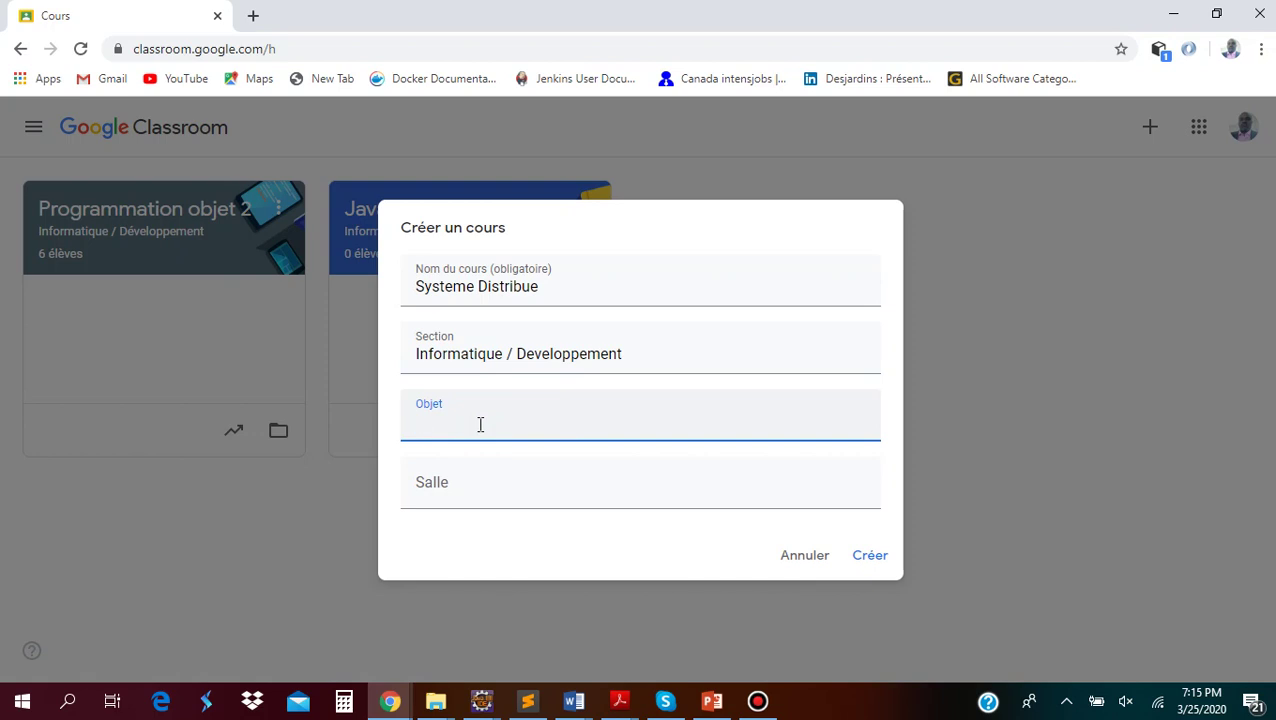
Enter subject 'Apprendre a construire des systemses distribuer' and room 'Salle 03', then create the course
text(Apprendre a construire)
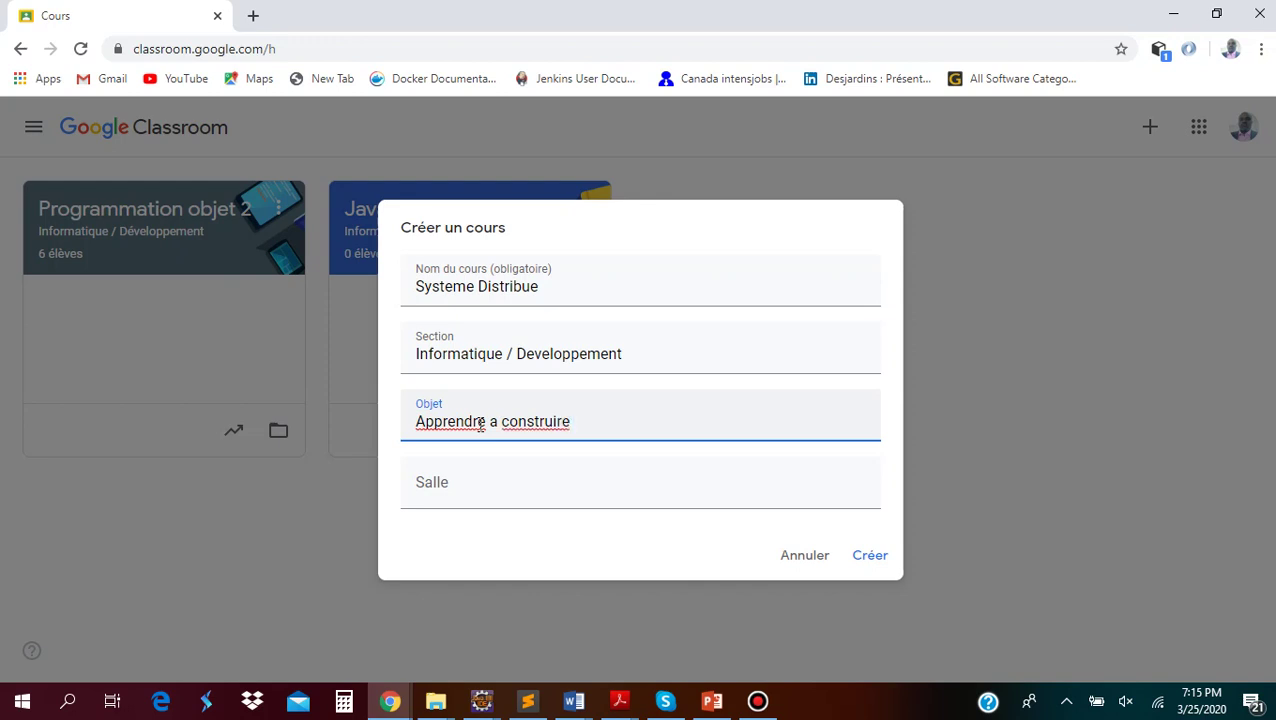
text(des sy)
text(ste)
text(m)
text(s)
text(es )
text(dist)
text(ri)
text(buer)
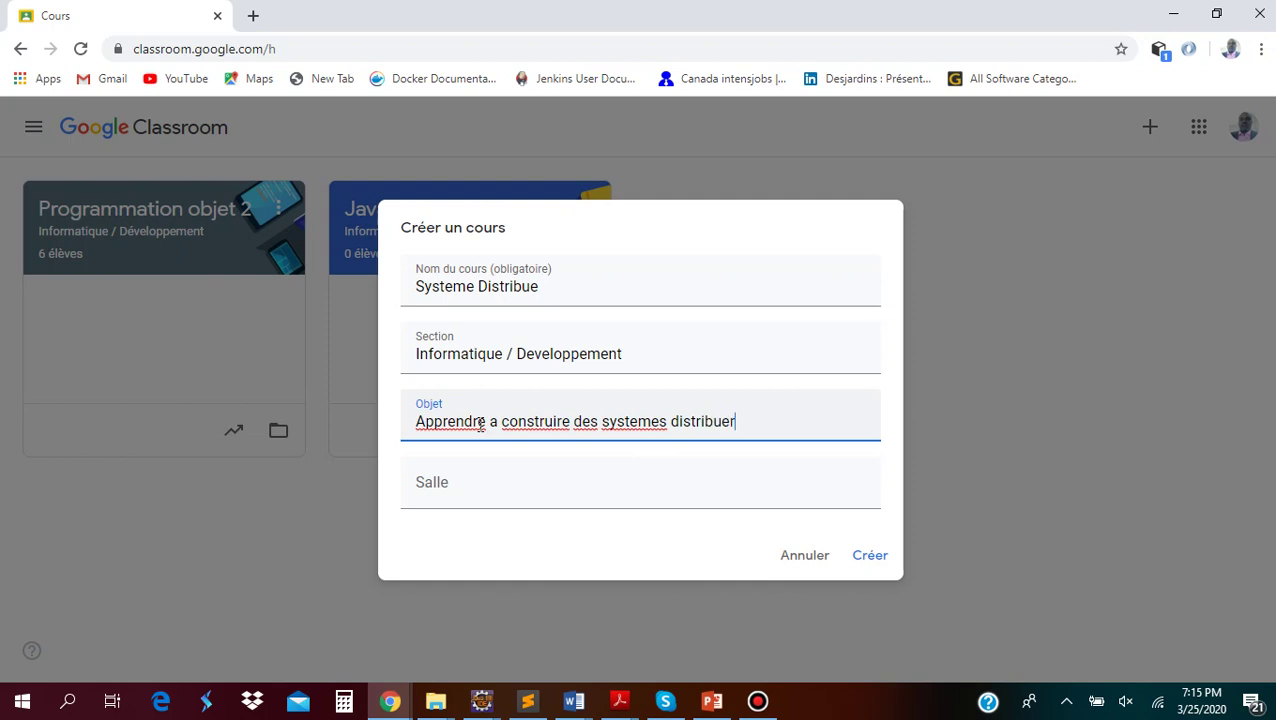
key(Tab)
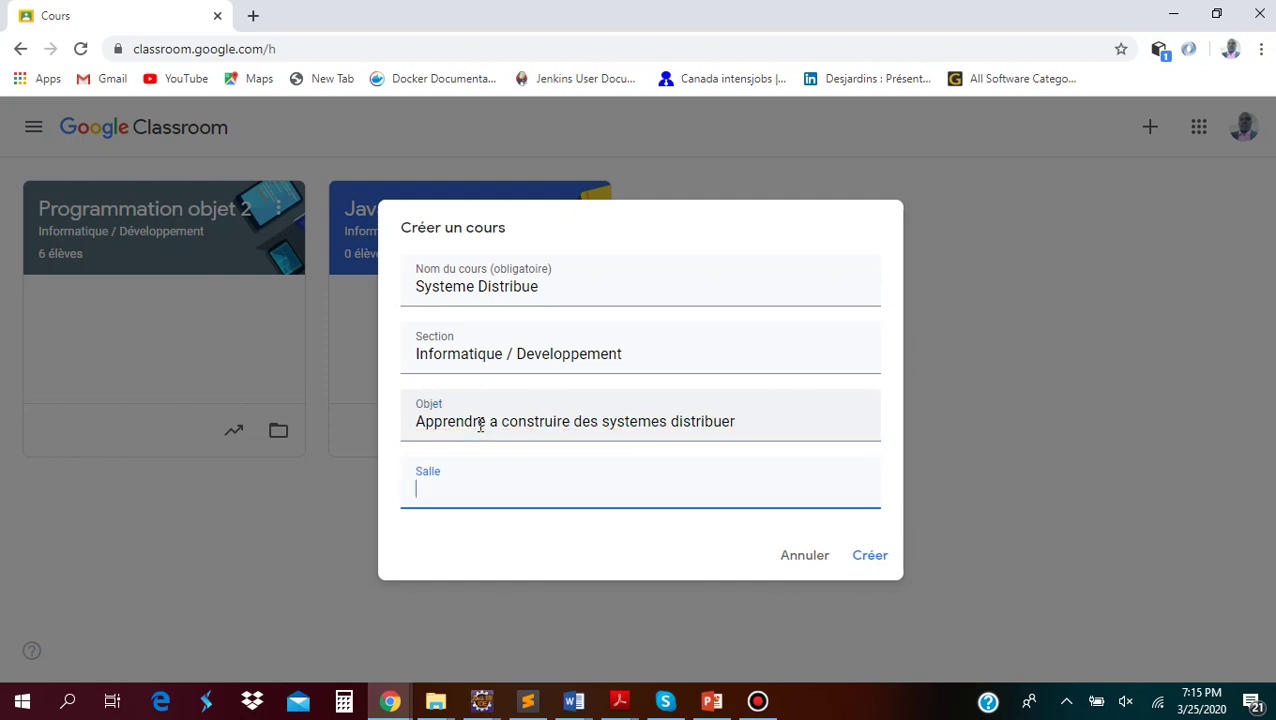
text(Salle 03)
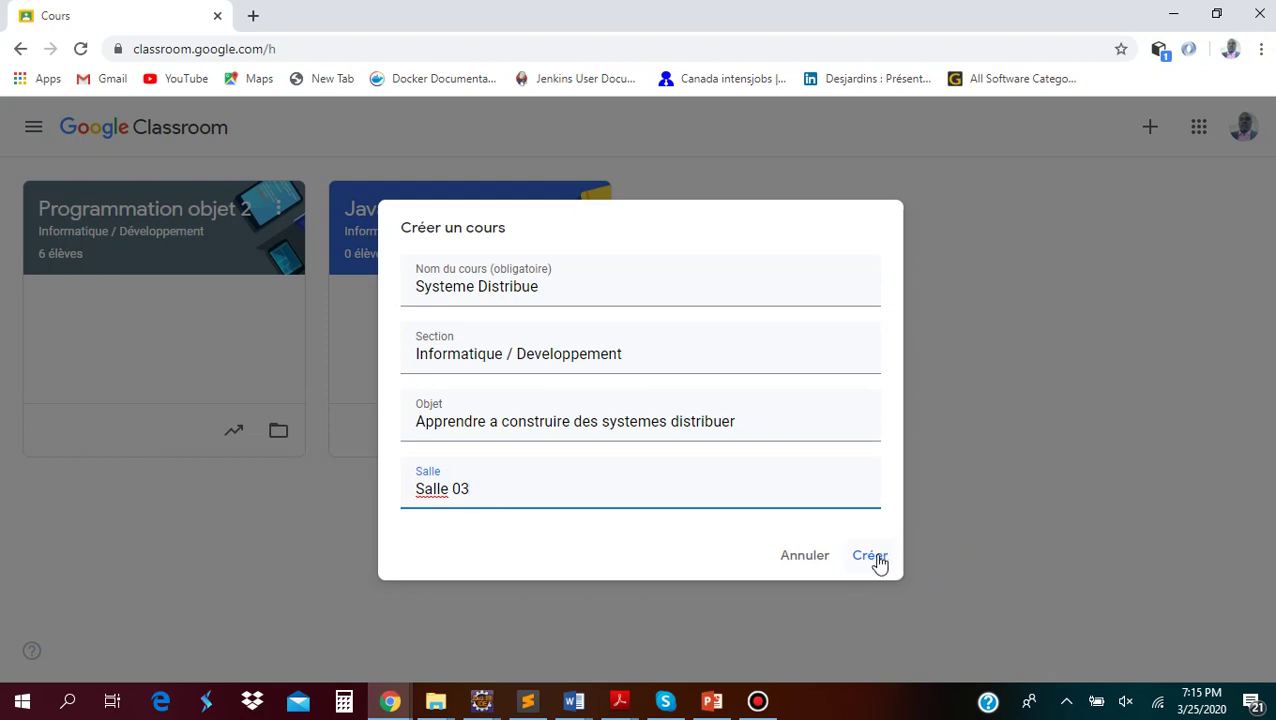
click(878, 561)
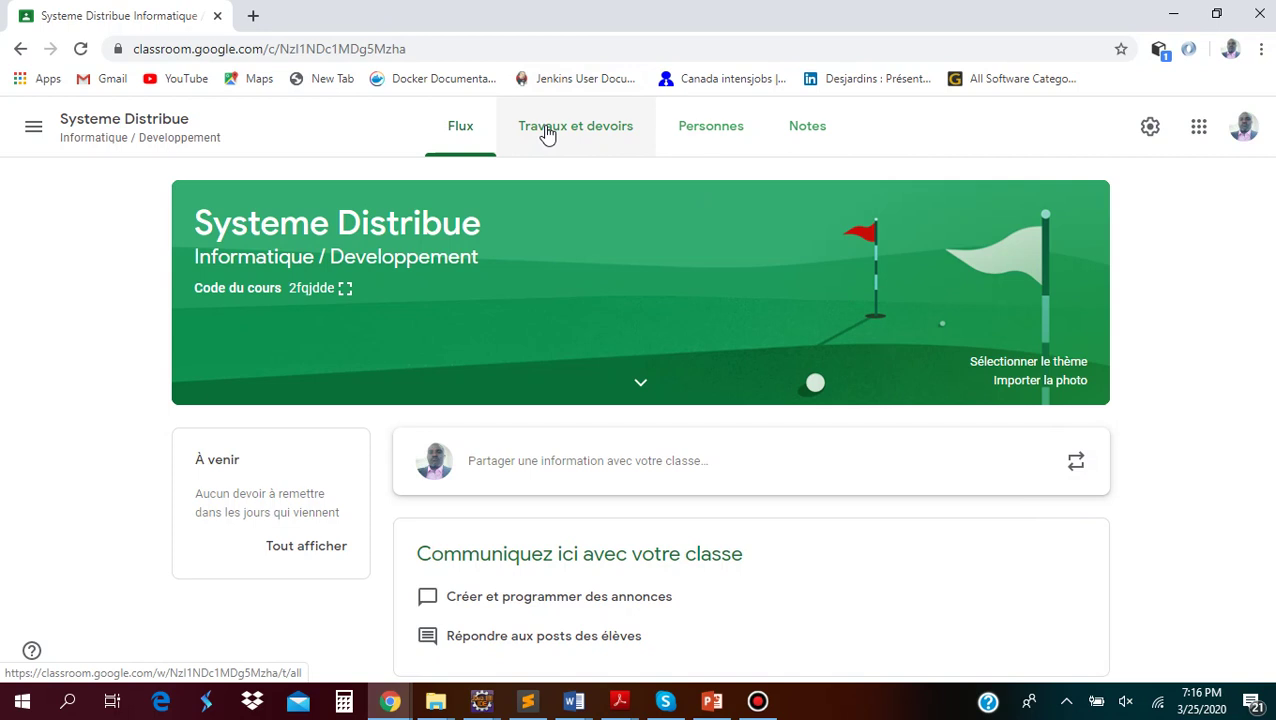
Switch the Systeme Distribue course to its Travaux et devoirs page
click(547, 134)
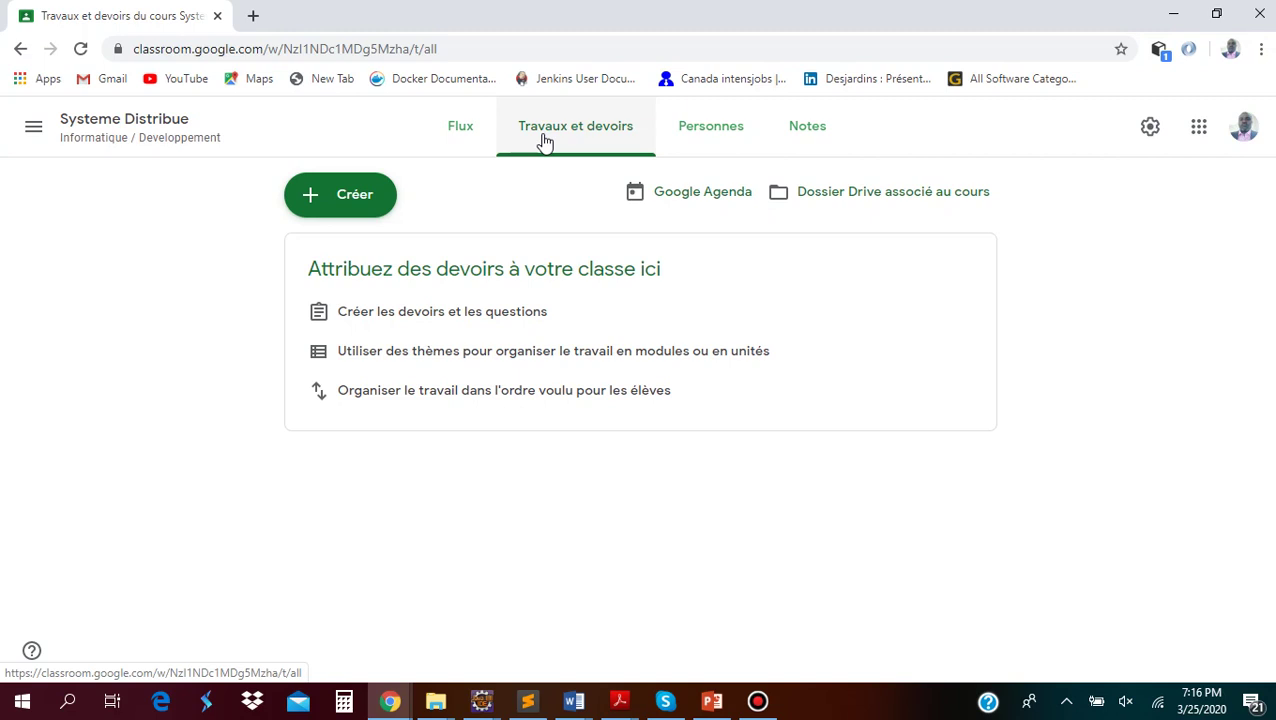
Create a new Documentation post from the Créer menu
click(318, 195)
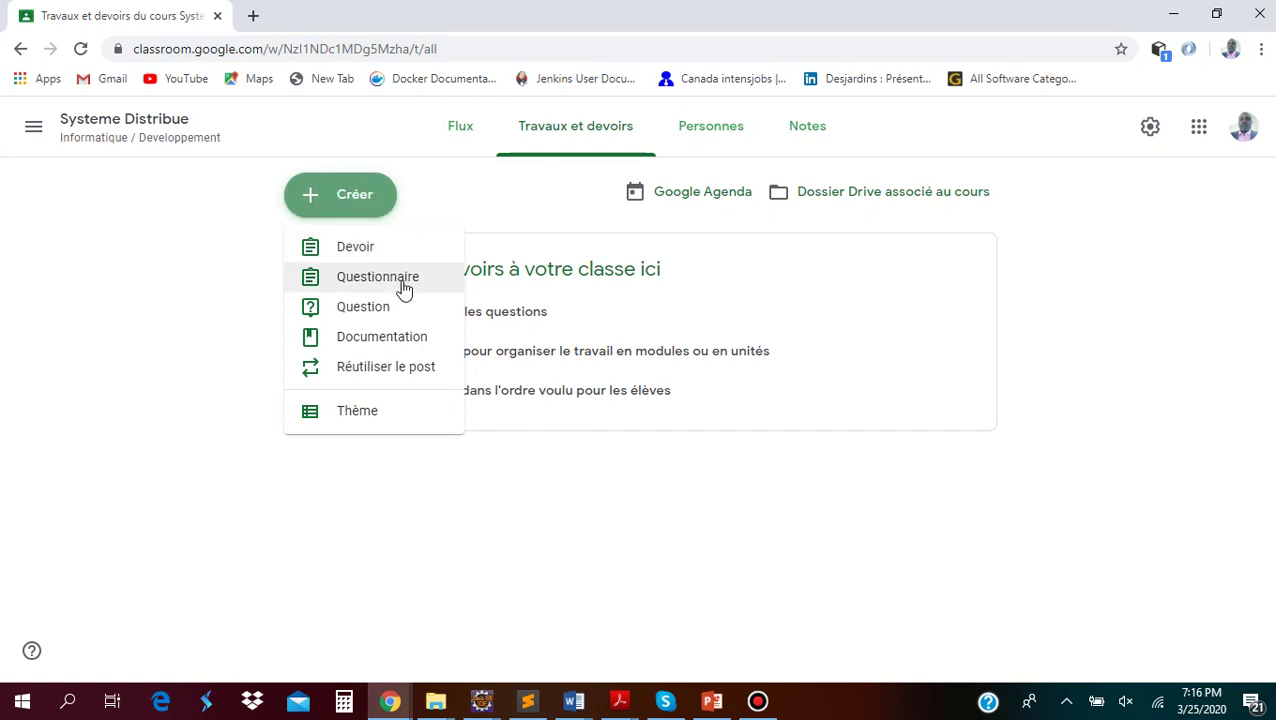
click(379, 340)
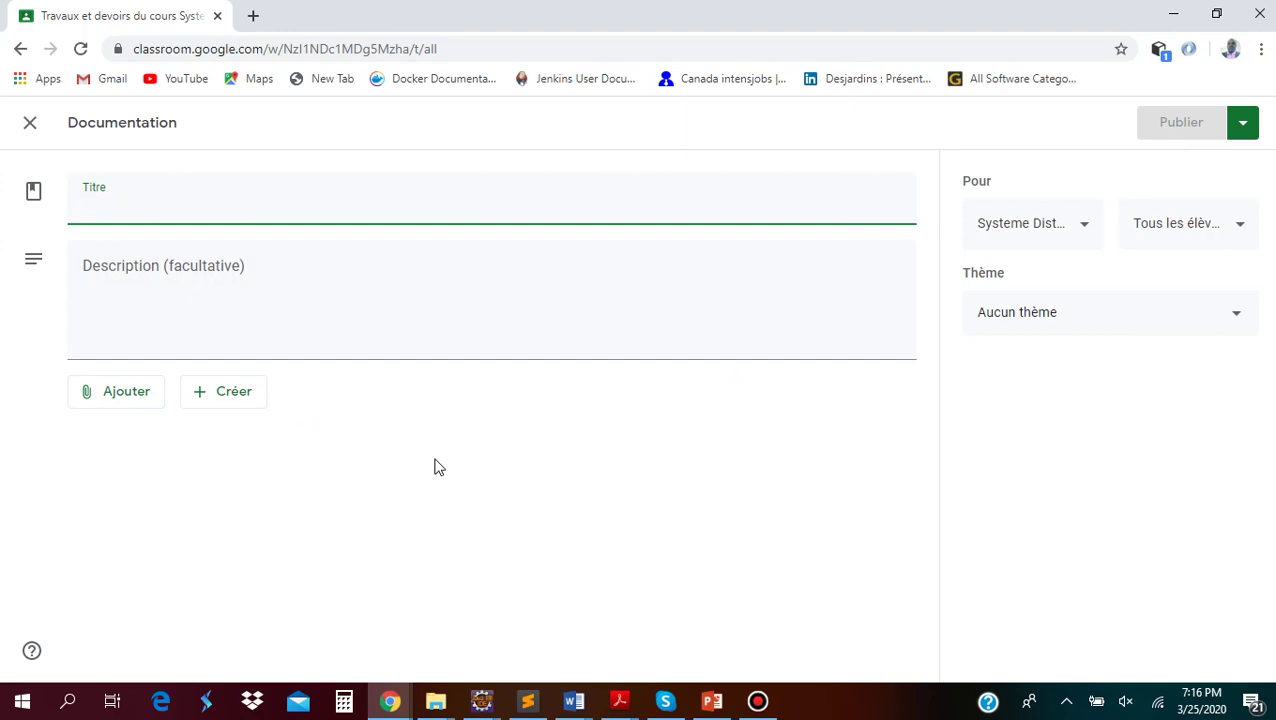
click(570, 703)
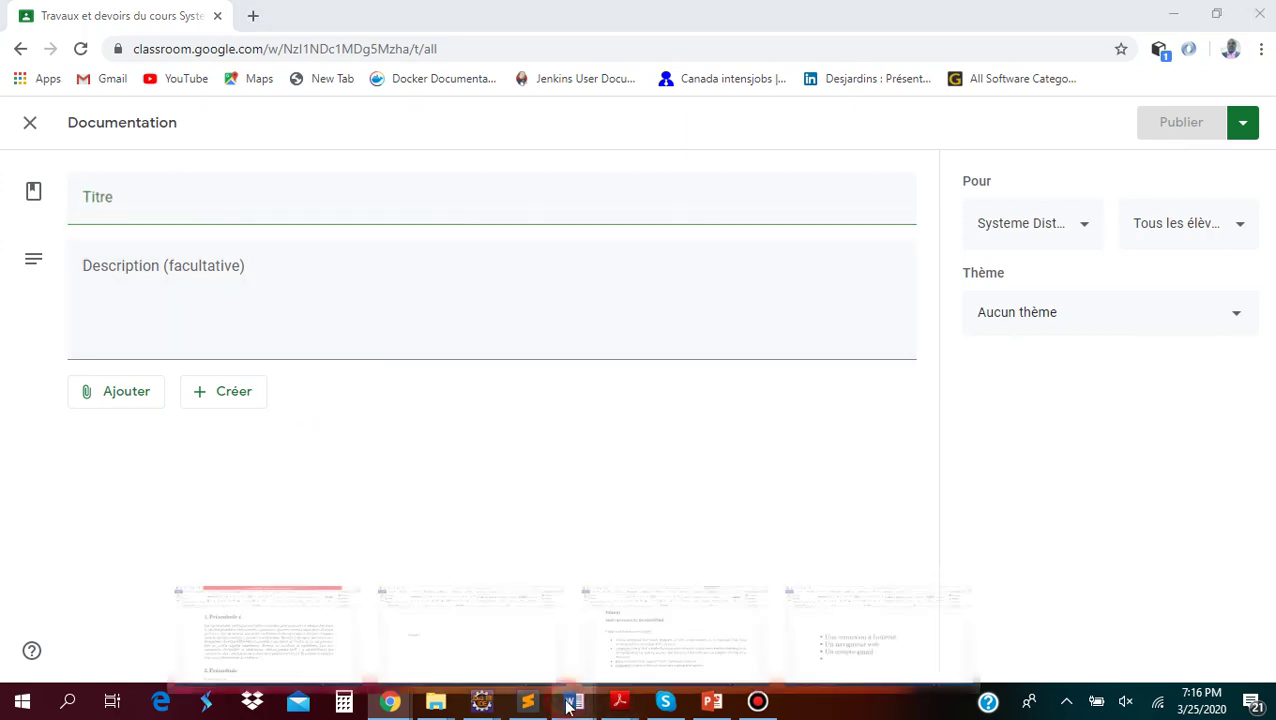
mouse_move(886, 659)
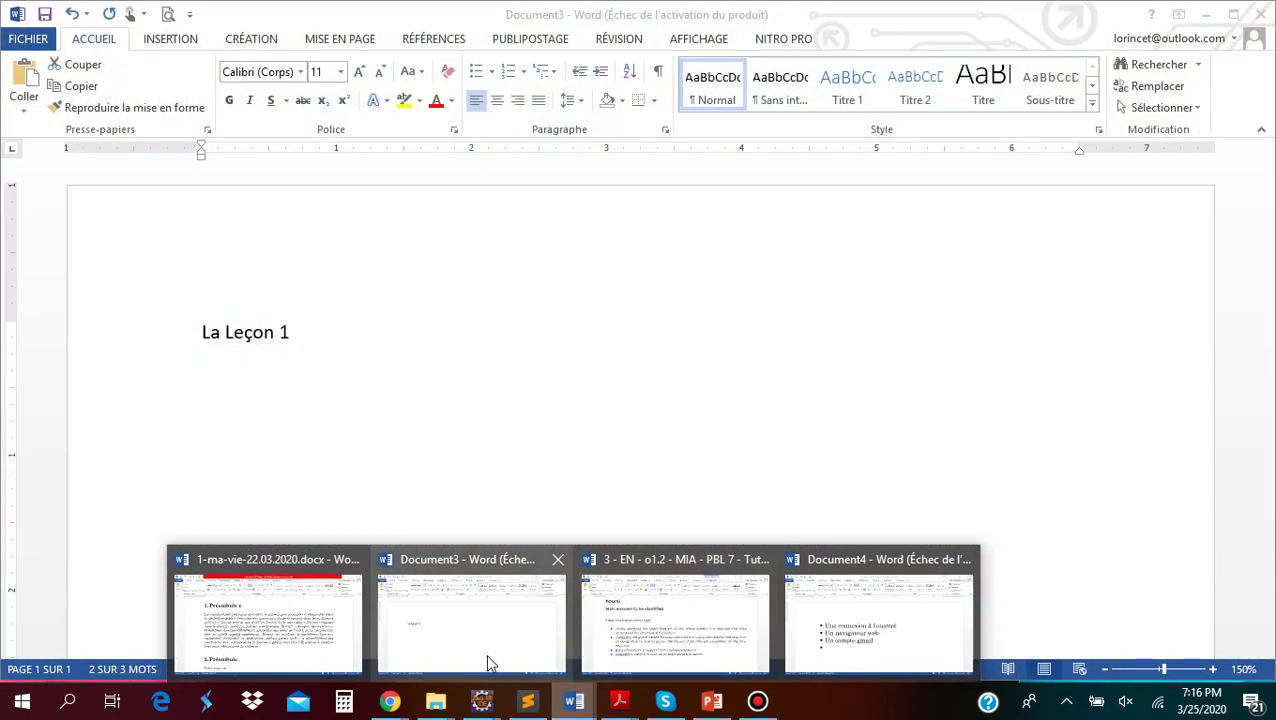
click(486, 659)
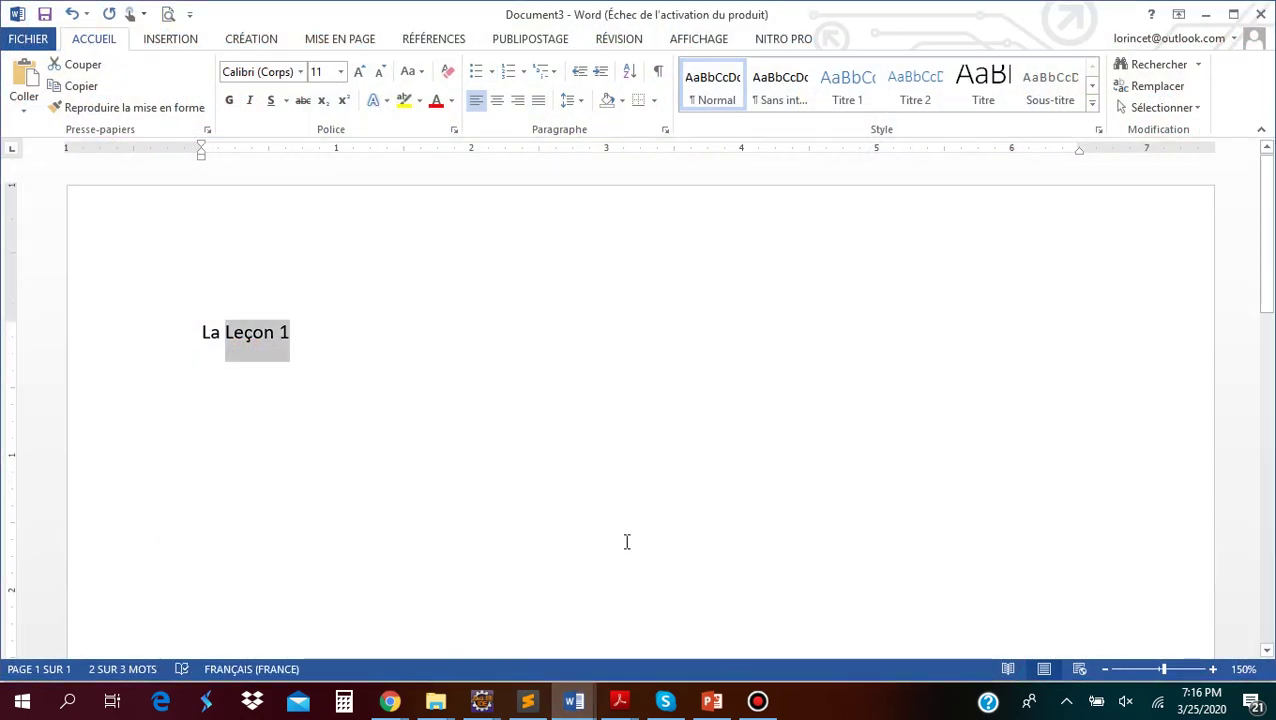
click(390, 701)
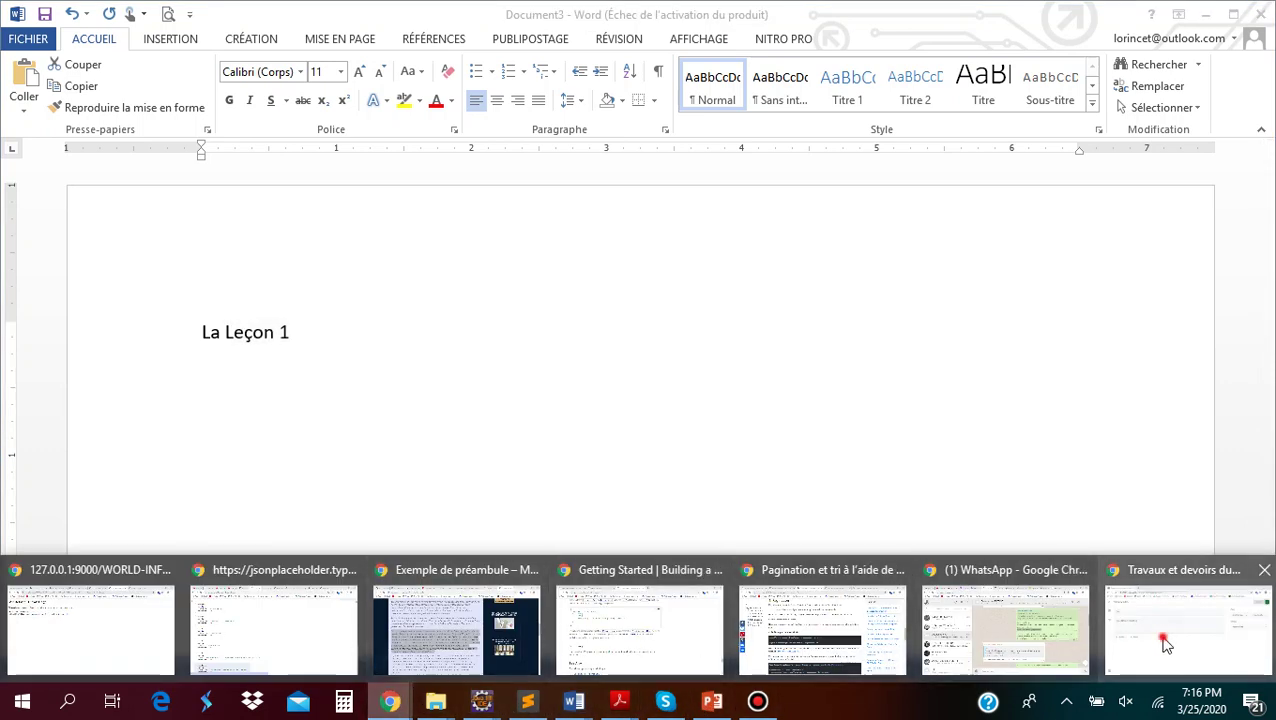
click(1166, 645)
Title the material 'Lecon 0' and describe it as 'Presentation du cours'
click(111, 219)
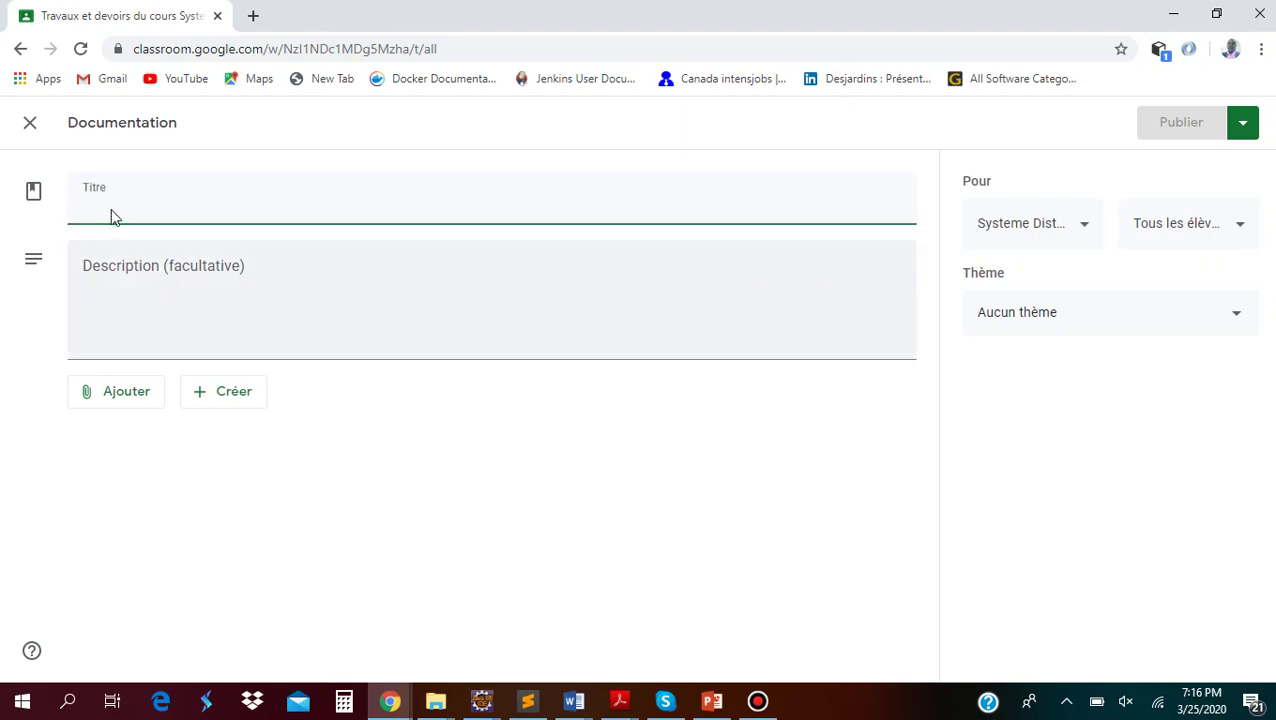
click(106, 211)
text(Lecon 1)
key(BackSpace)
key(BackSpace)
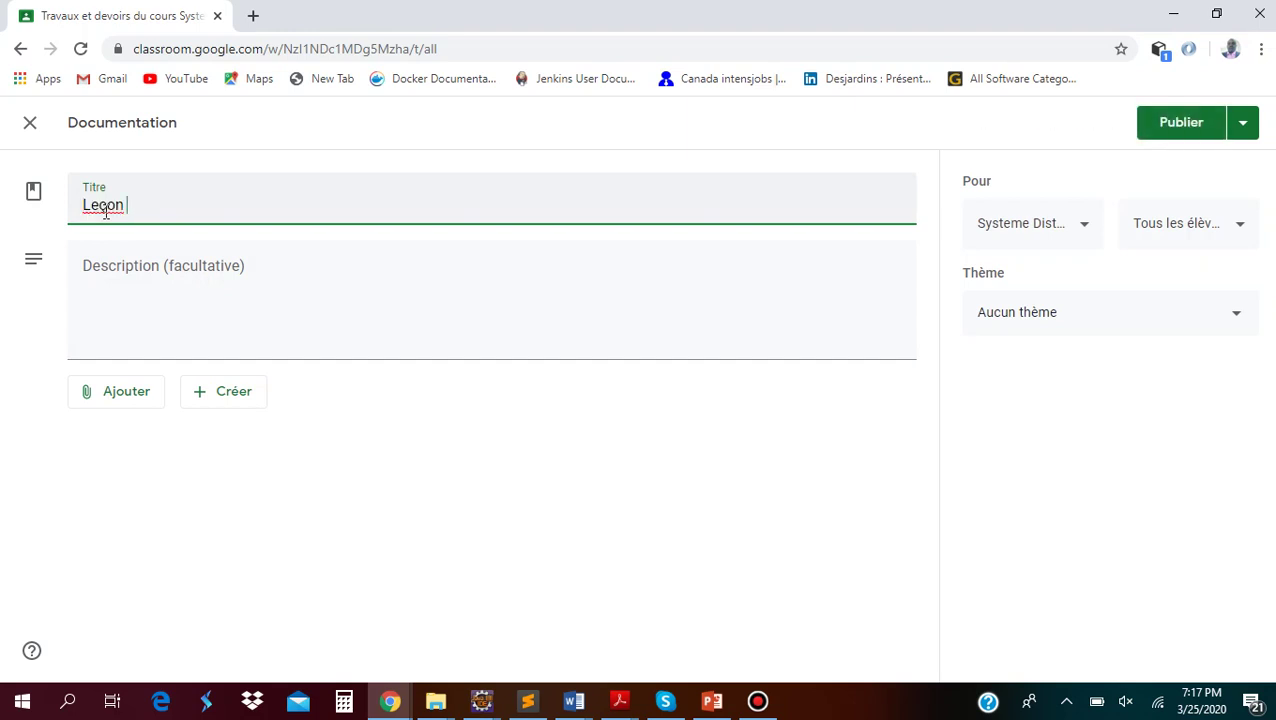
text(0)
click(227, 302)
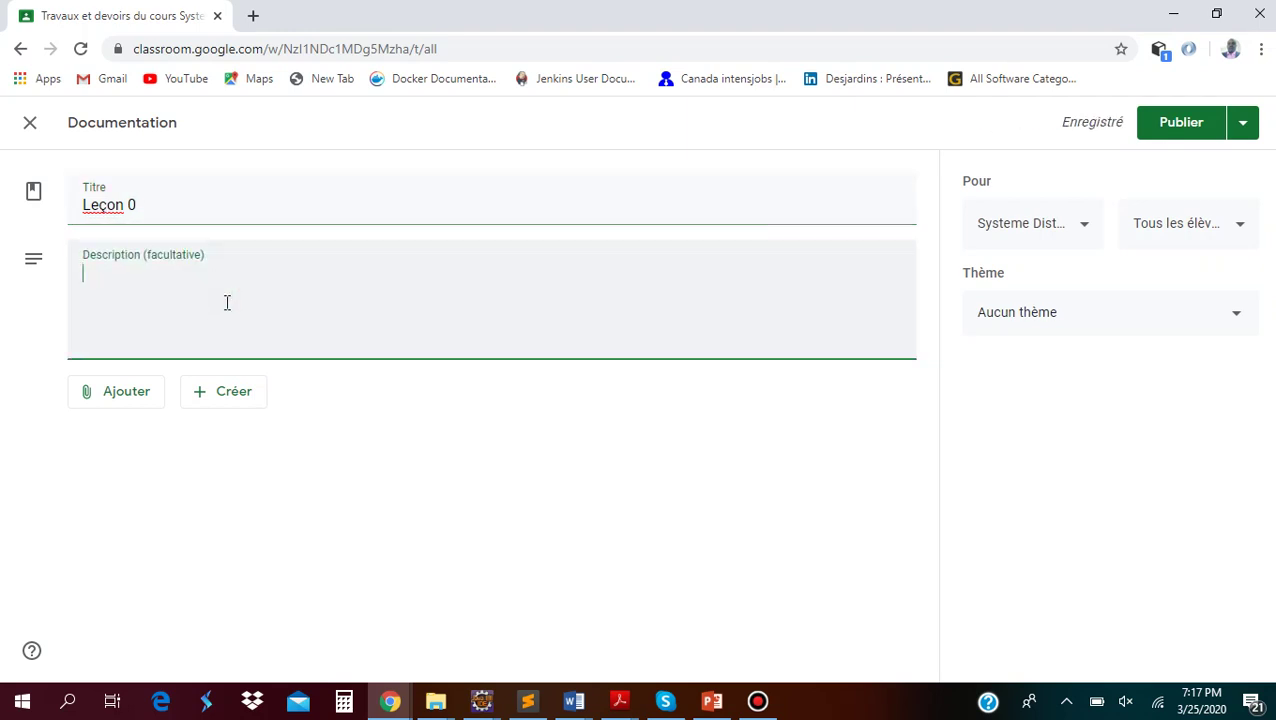
text(Presentation du cours)
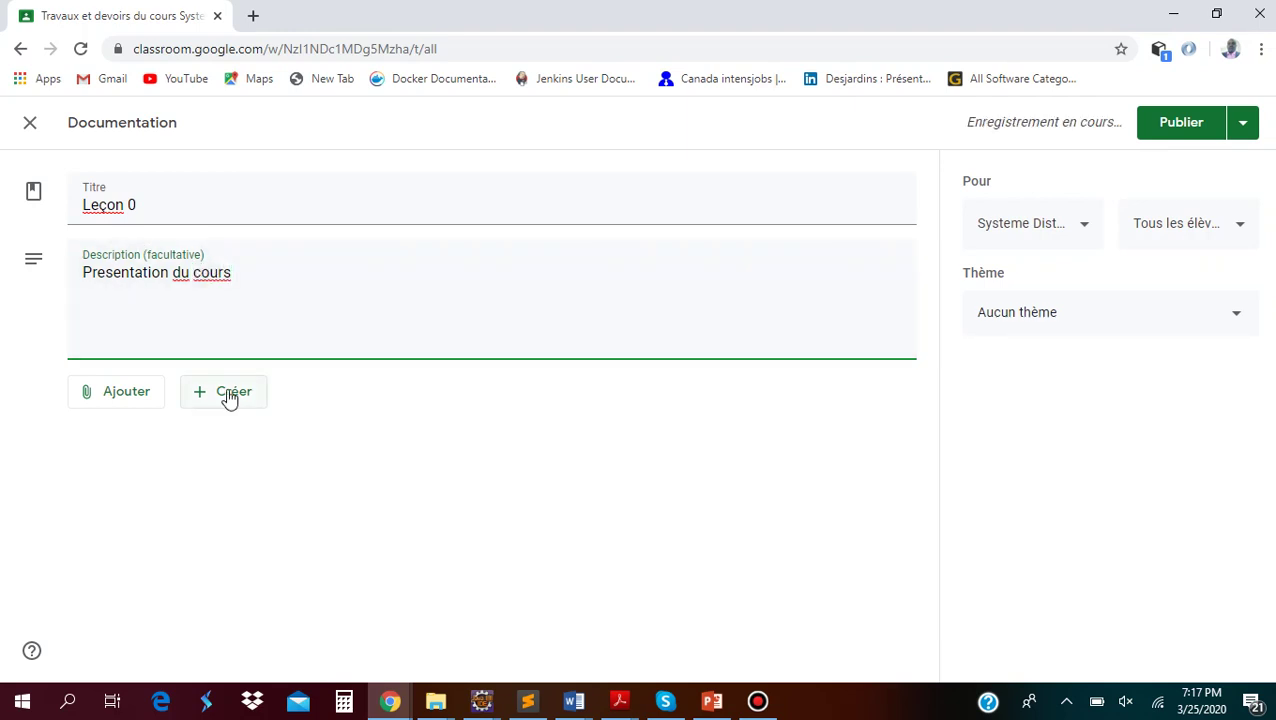
Show the Leçon 0 attachment choices: Google Drive, Lien, Fichier and YouTube
click(117, 399)
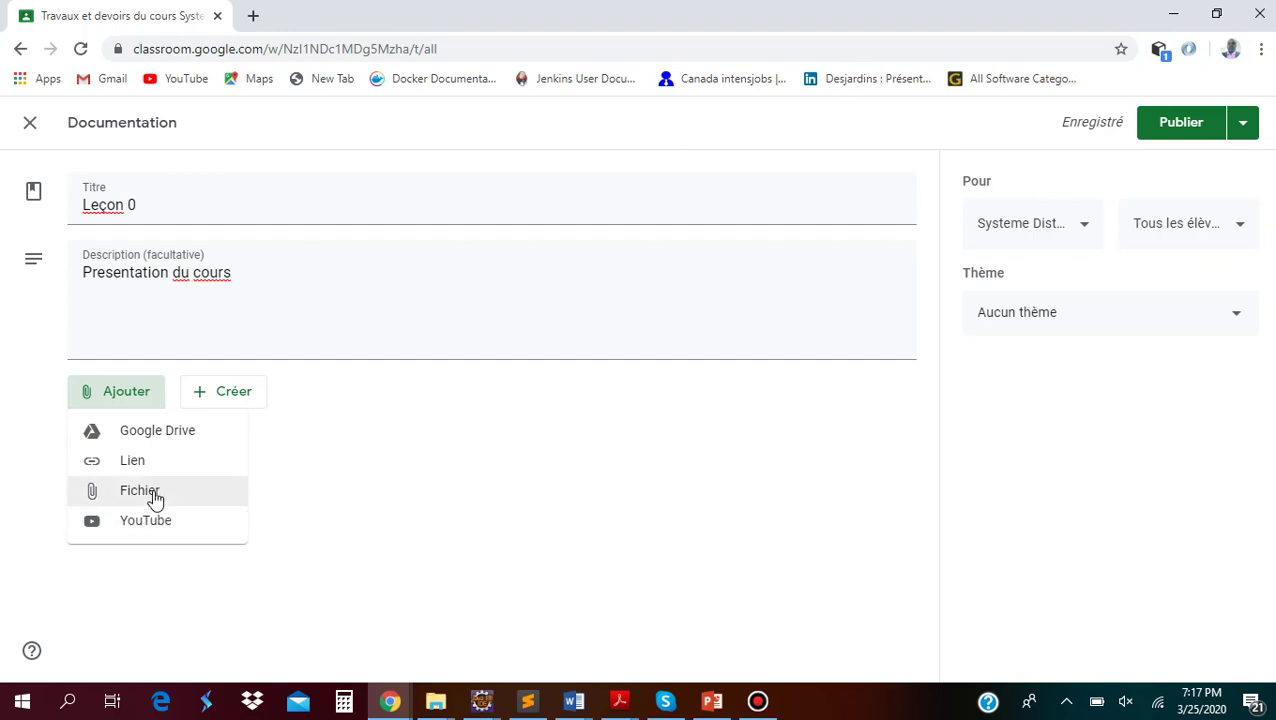
From Google Drive, navigate Mon Drive > enseignement-universitaire > programmation-objet-2 > cours > 2019-2020 > version-pdf
click(146, 437)
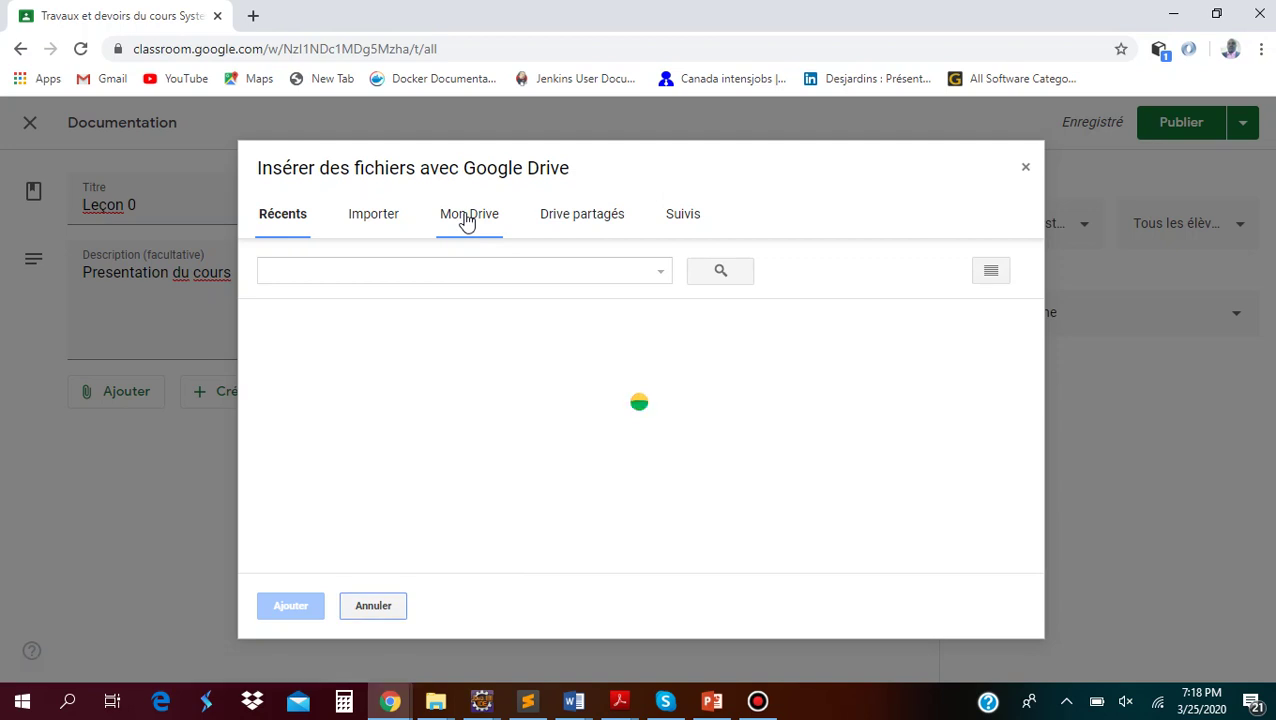
click(466, 220)
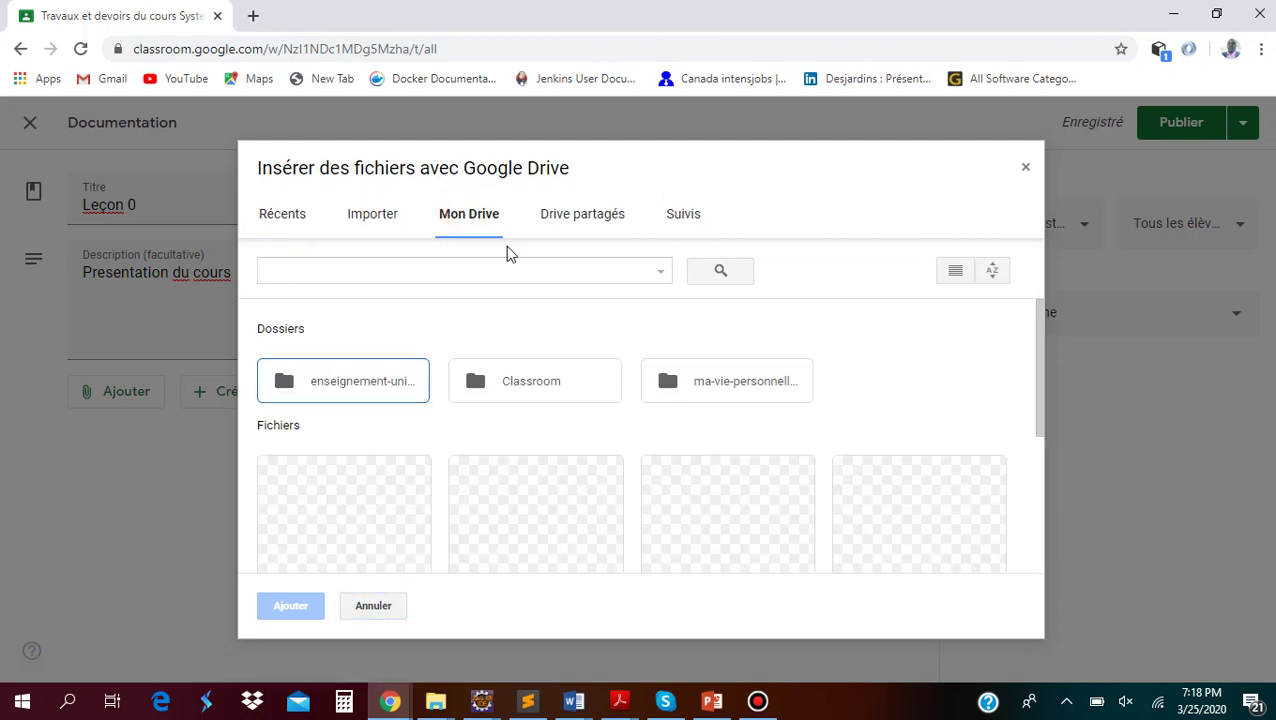
double_click(382, 381)
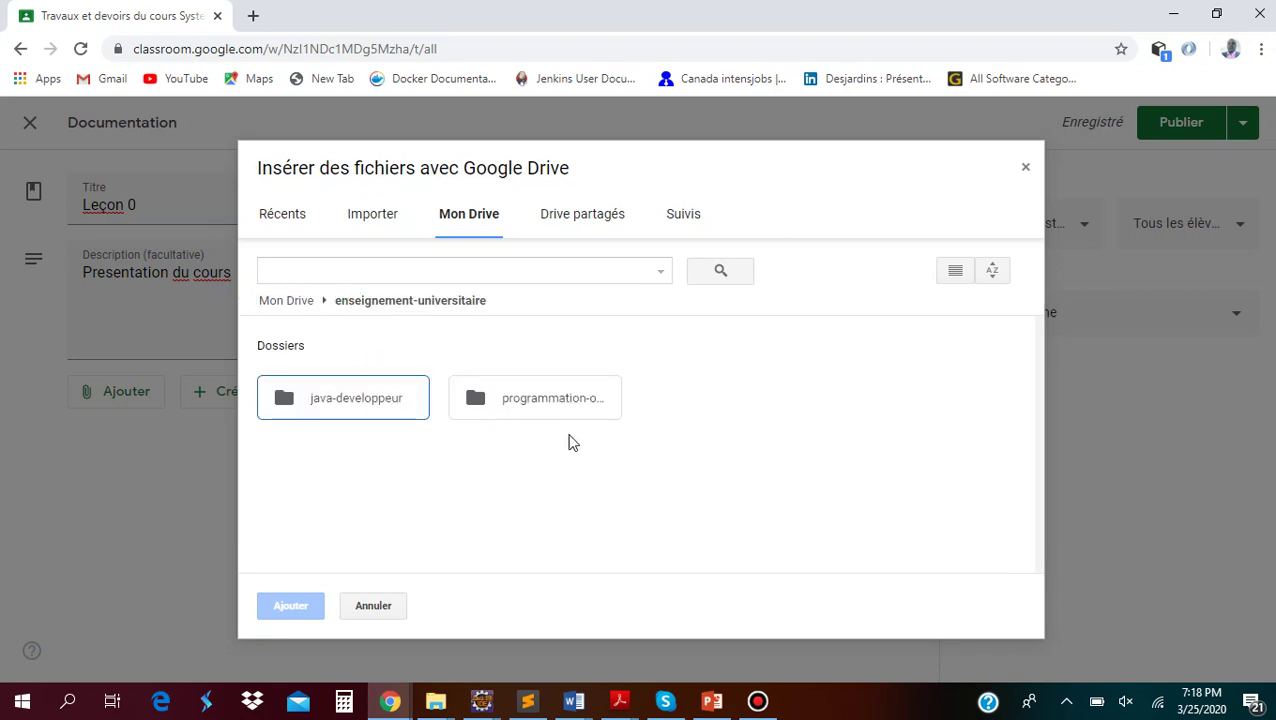
click(521, 400)
double_click(521, 400)
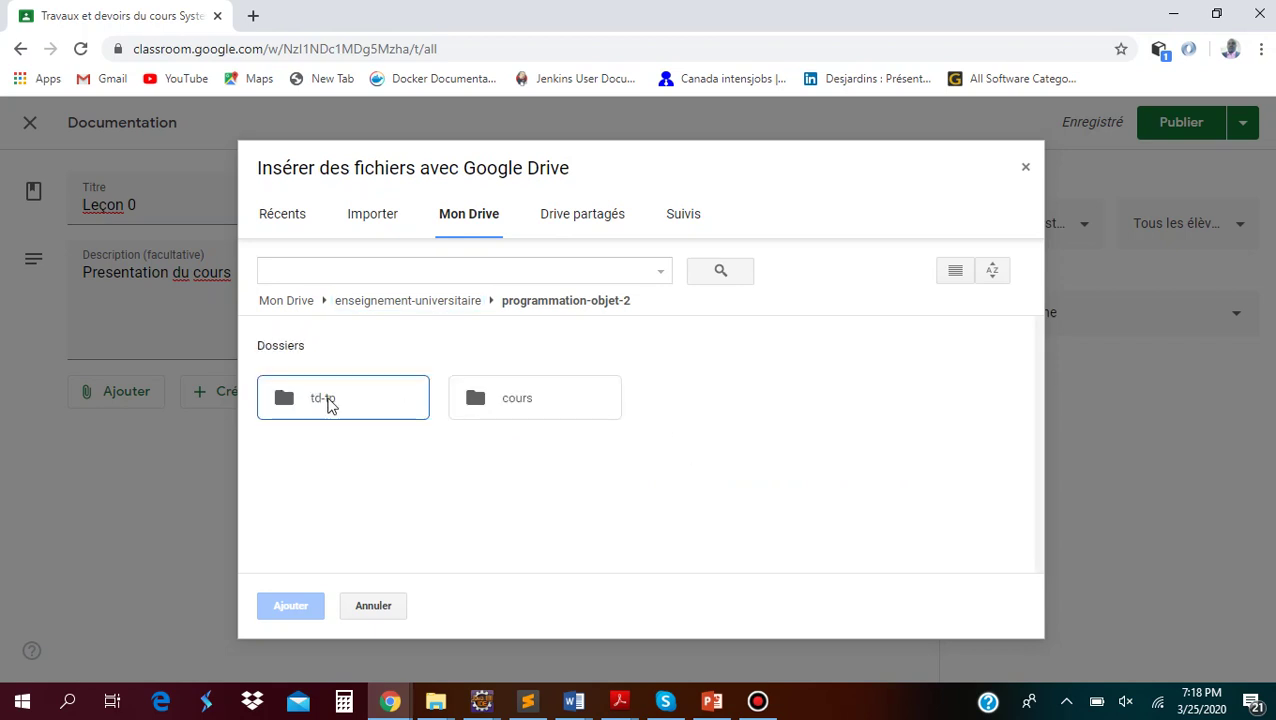
double_click(562, 402)
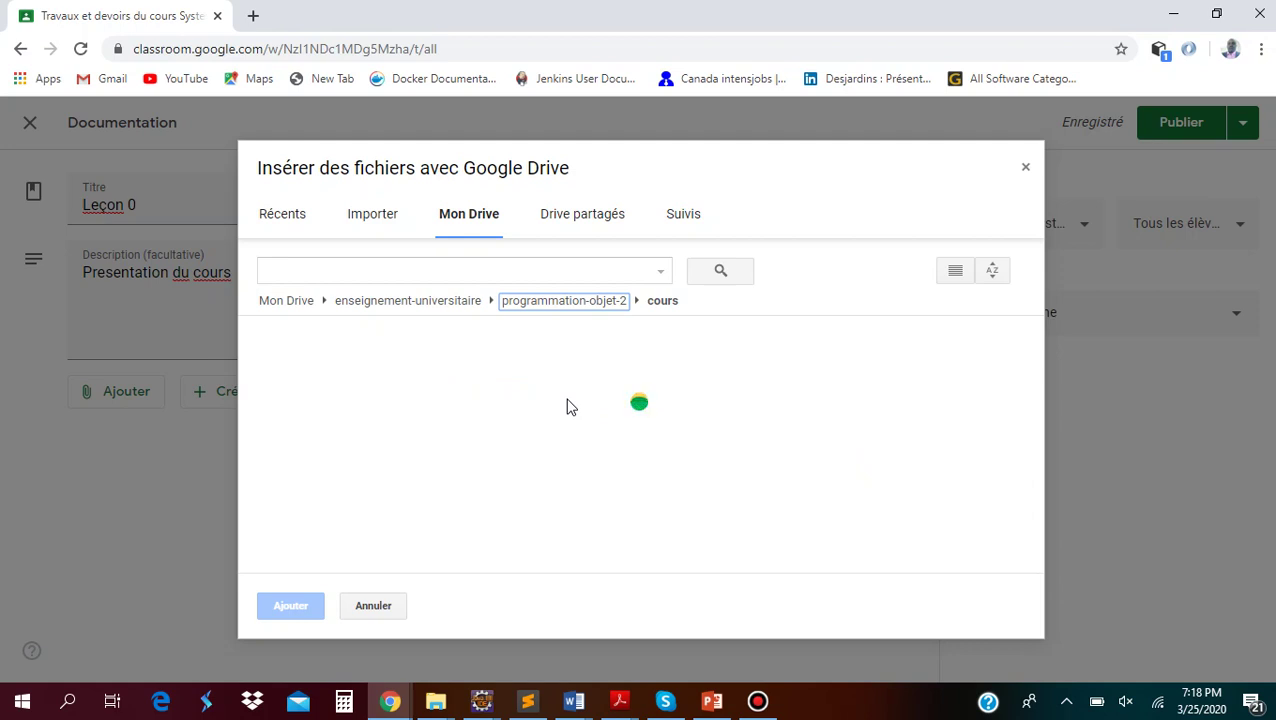
double_click(367, 405)
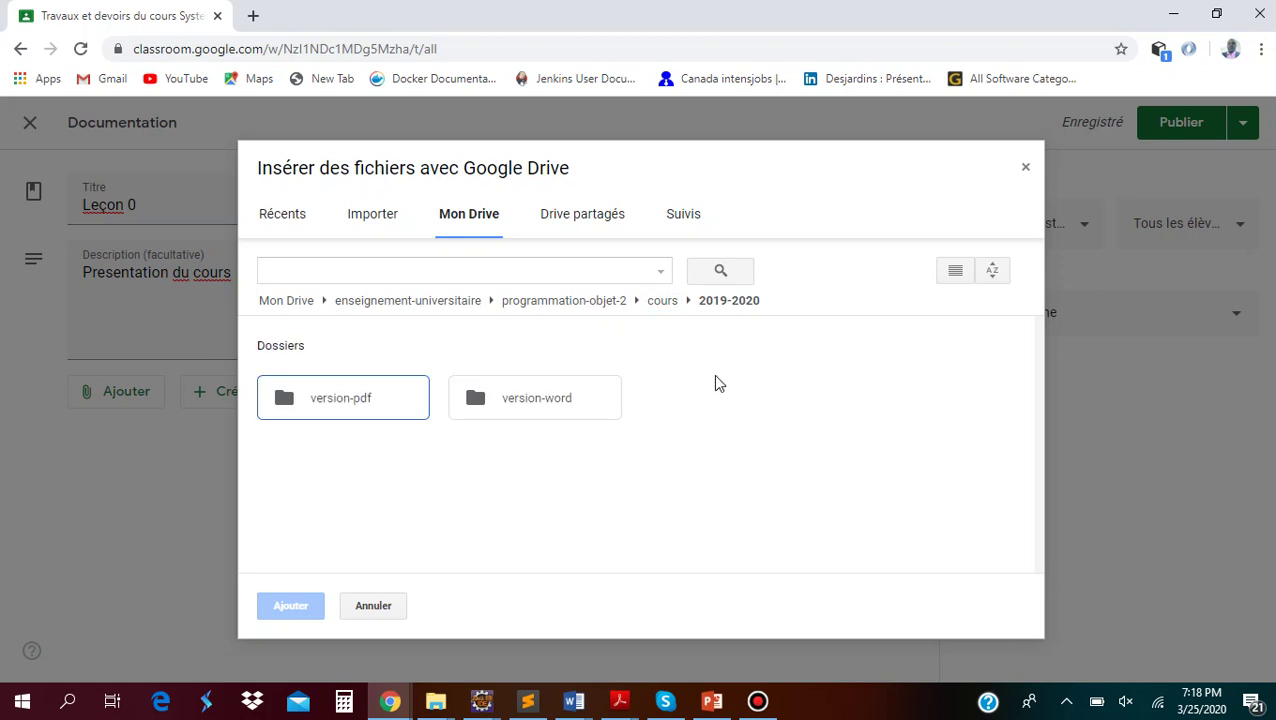
click(349, 405)
double_click(349, 405)
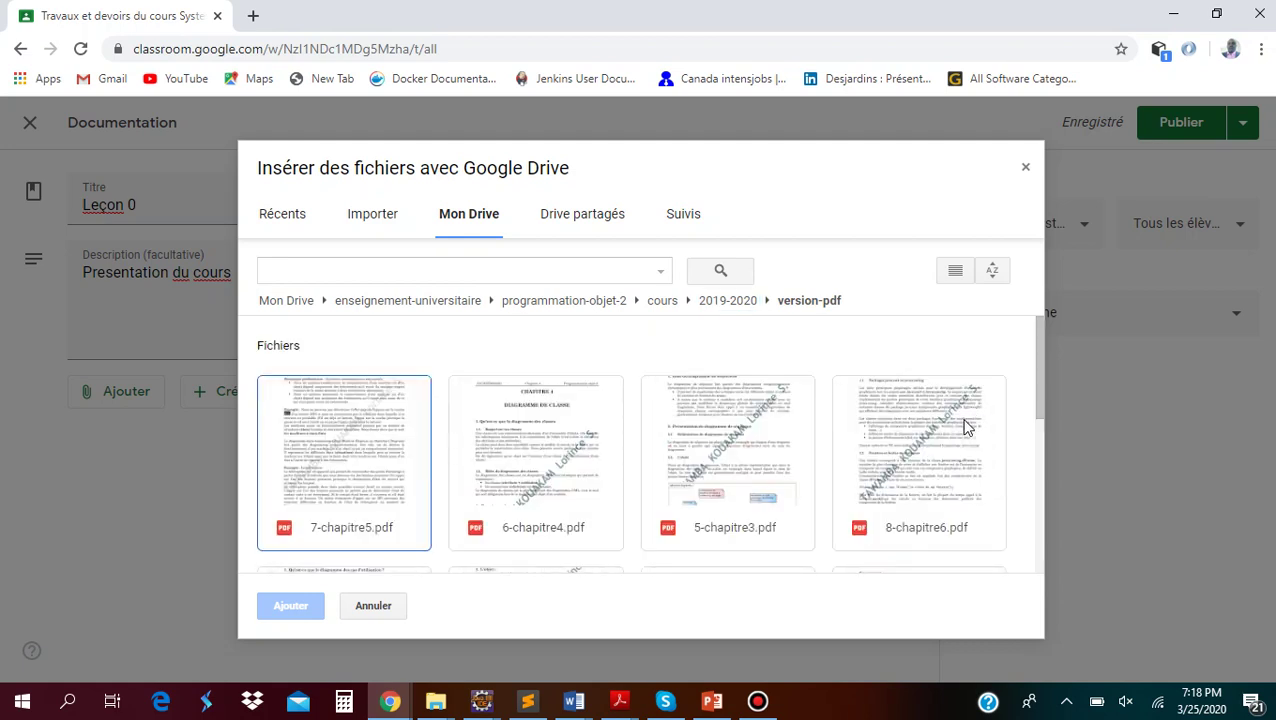
Multi-select 1-presentation.pdf and 2-syllabus.pdf and attach both to Leçon 0
scroll(965, 428, down, 4)
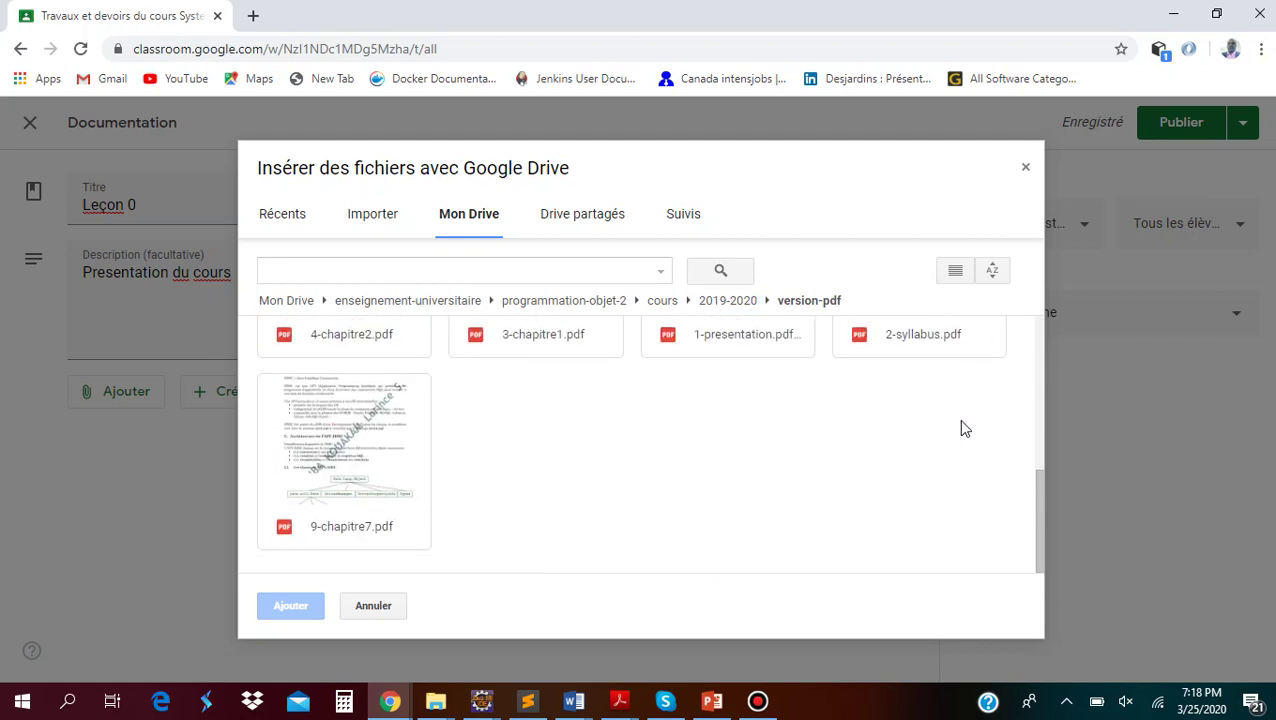
scroll(960, 428, up, 2)
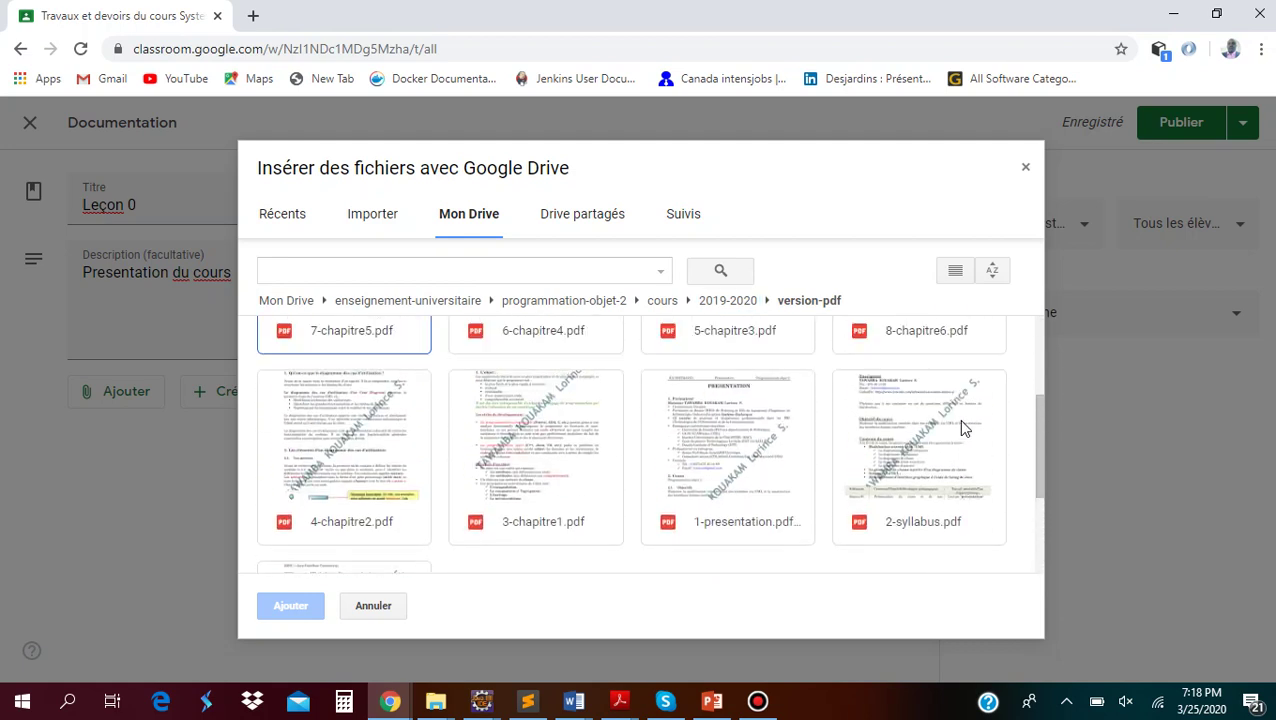
click(712, 420)
click(908, 418)
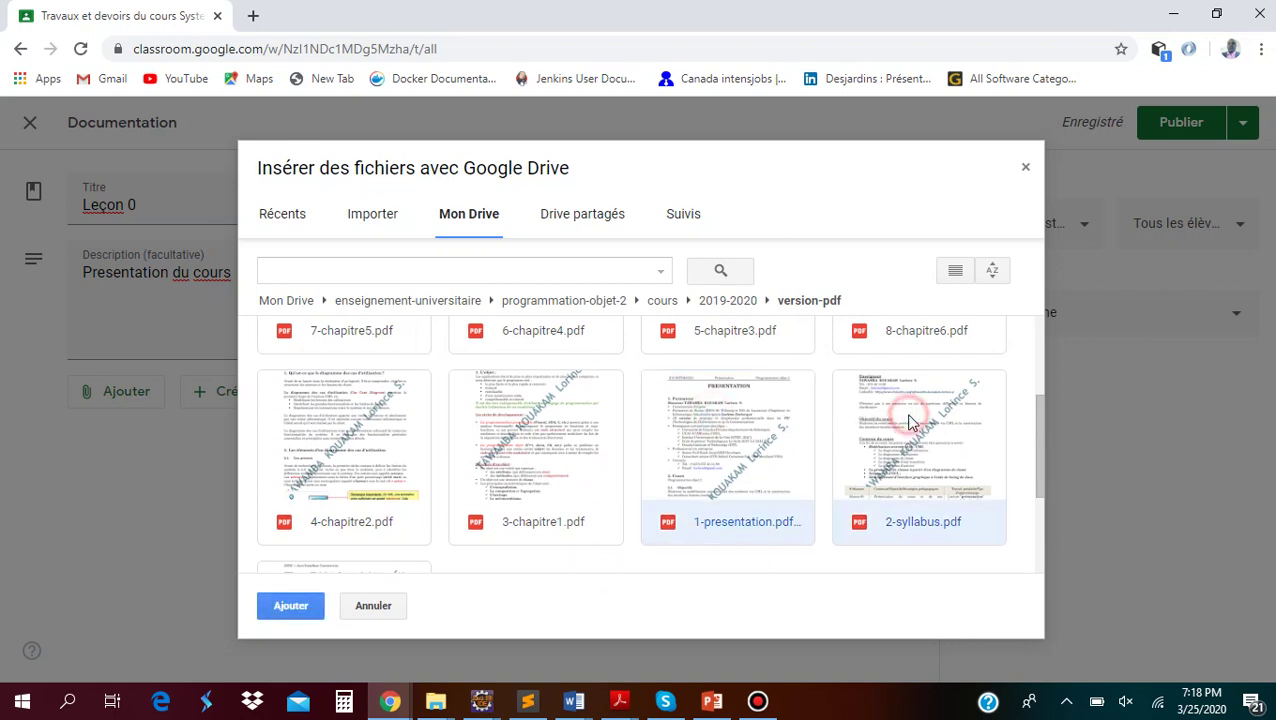
click(759, 443)
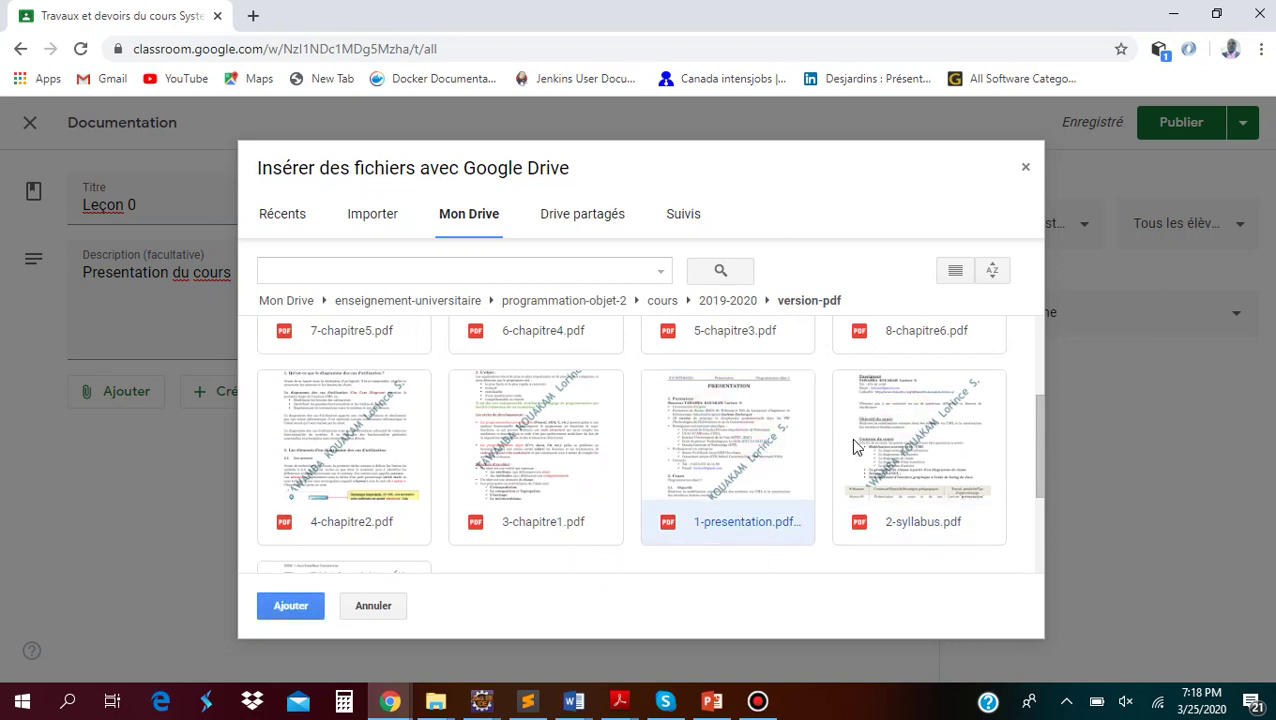
click(918, 440)
click(759, 443)
key(ctrl)
ctrl+click(912, 468)
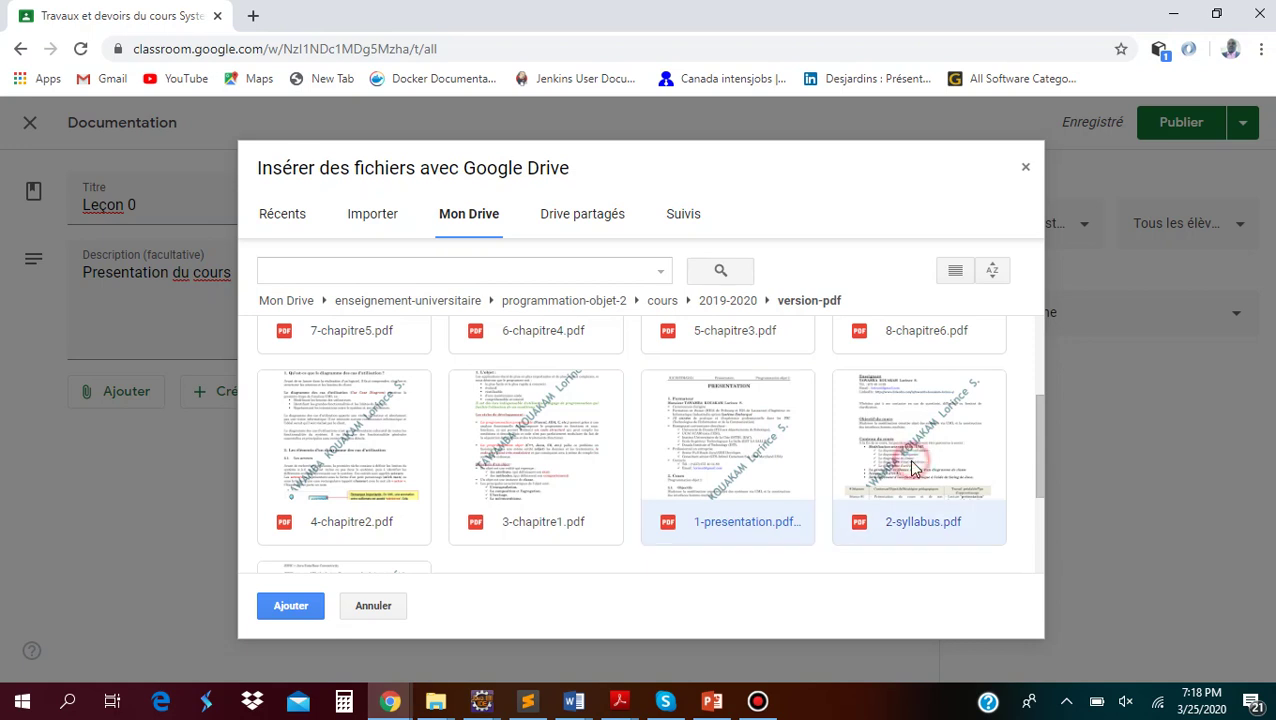
click(288, 608)
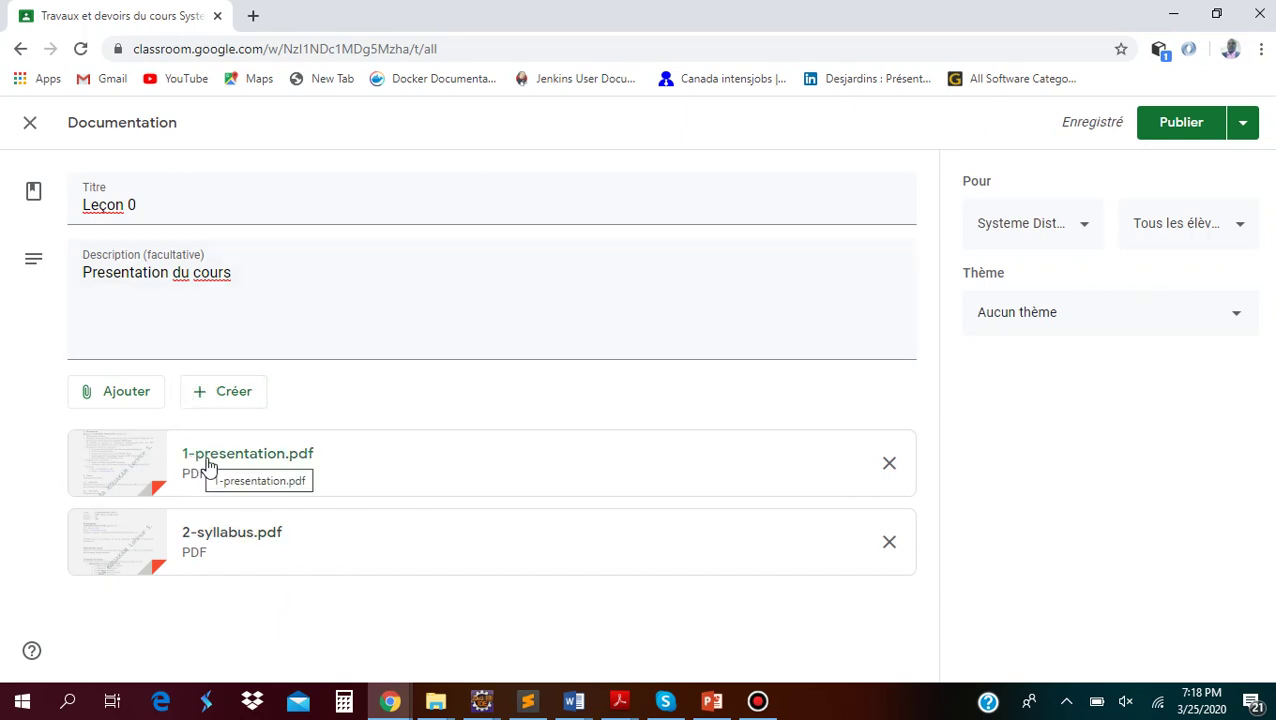
Publish Leçon 0, expand its card and preview the attached 1-presentation.pdf
click(1190, 126)
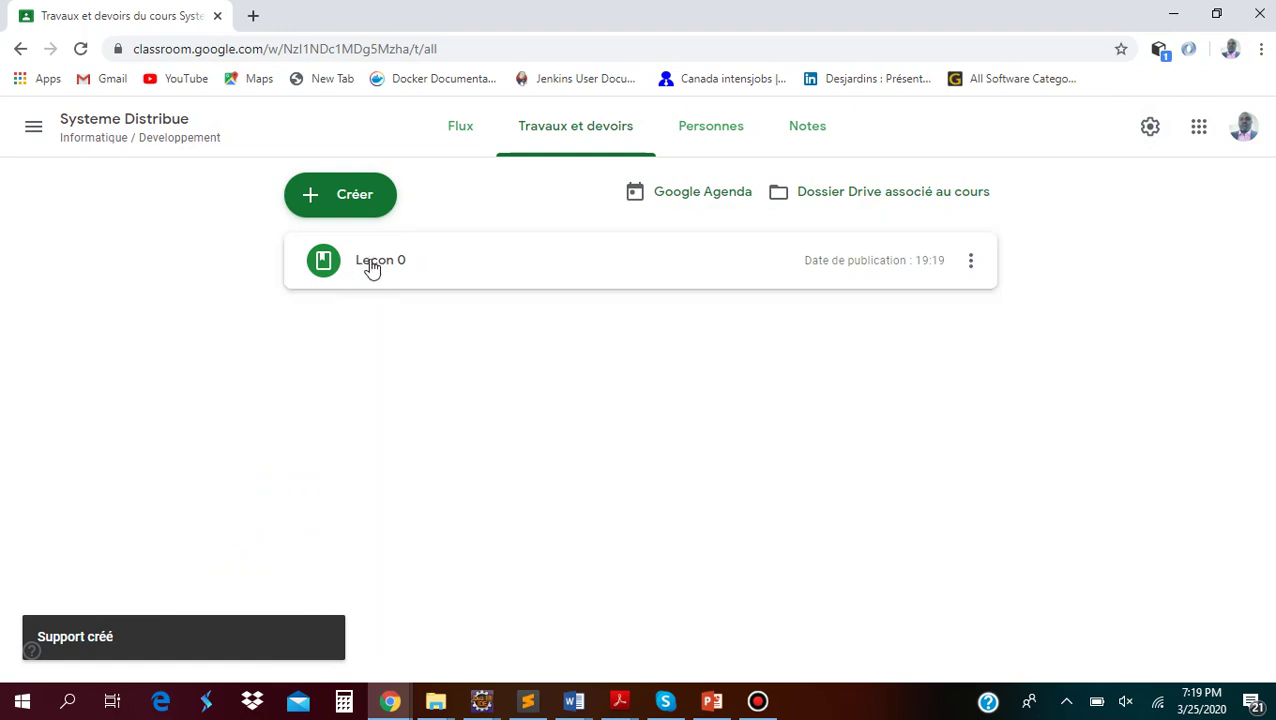
click(371, 266)
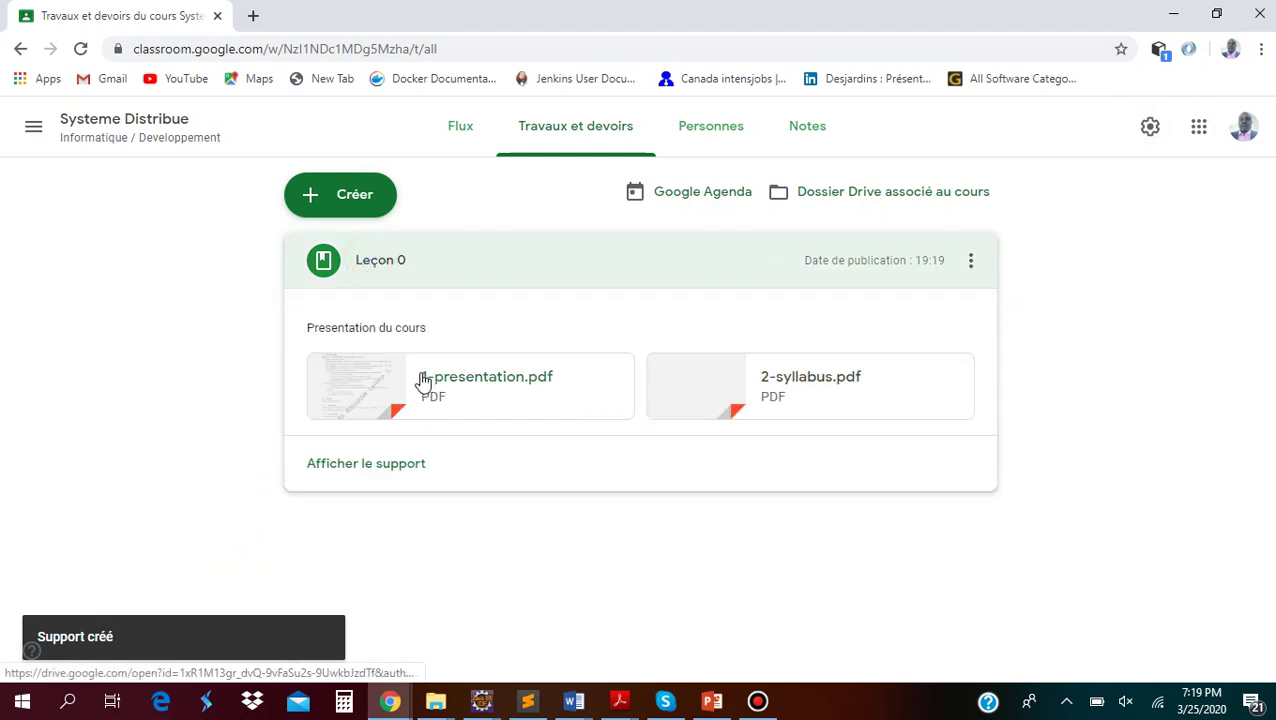
click(472, 387)
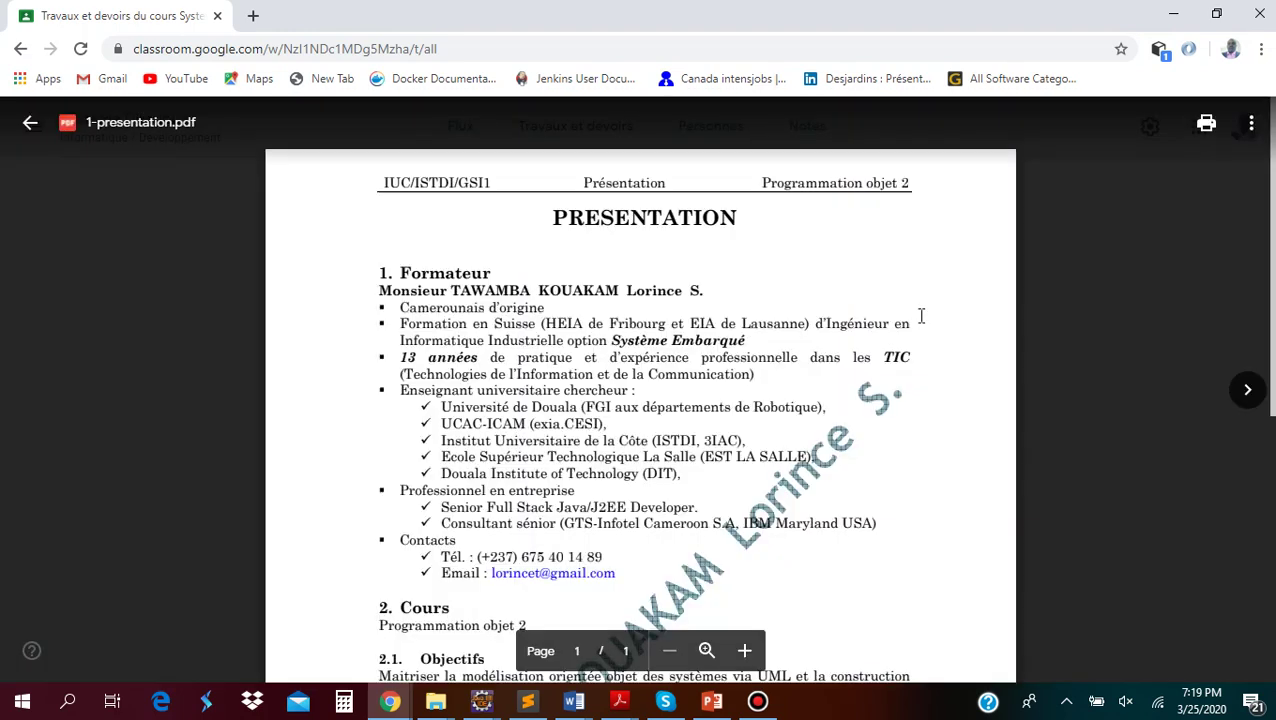
Scroll through the 1-presentation.pdf preview, close it and return to the Systeme Distribue stream
scroll(871, 297, down, 5)
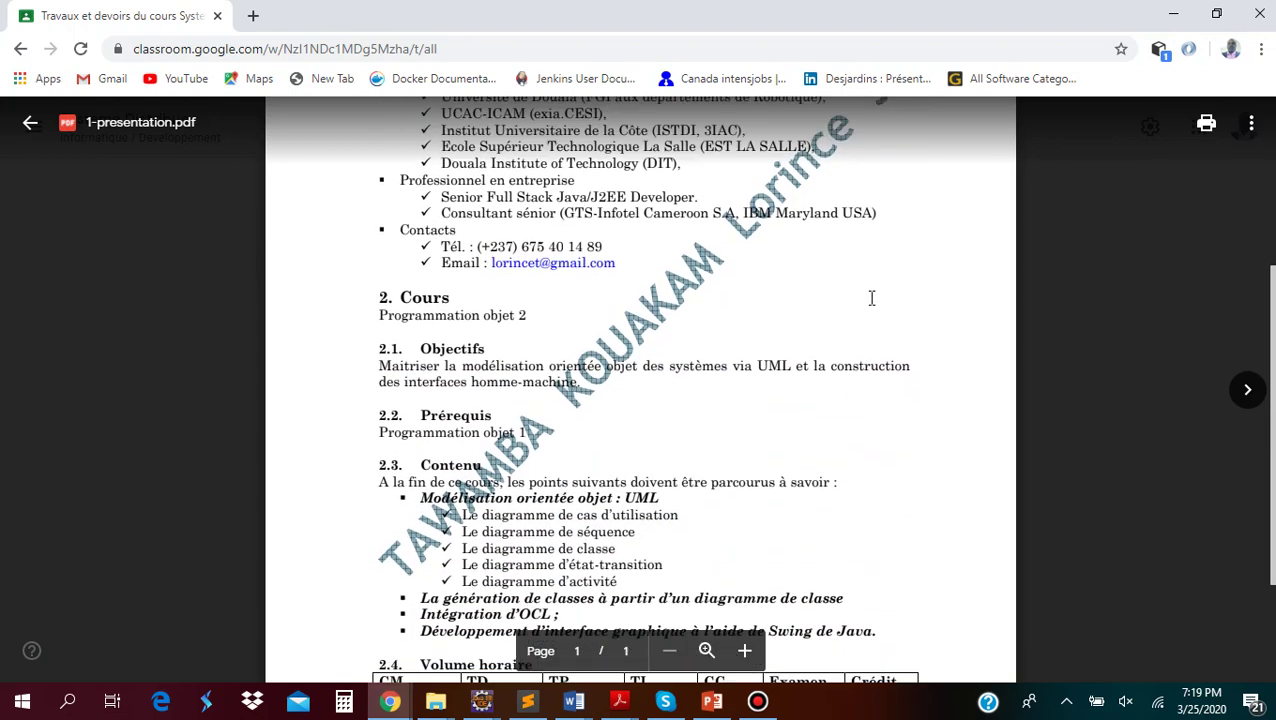
scroll(871, 297, up, 4)
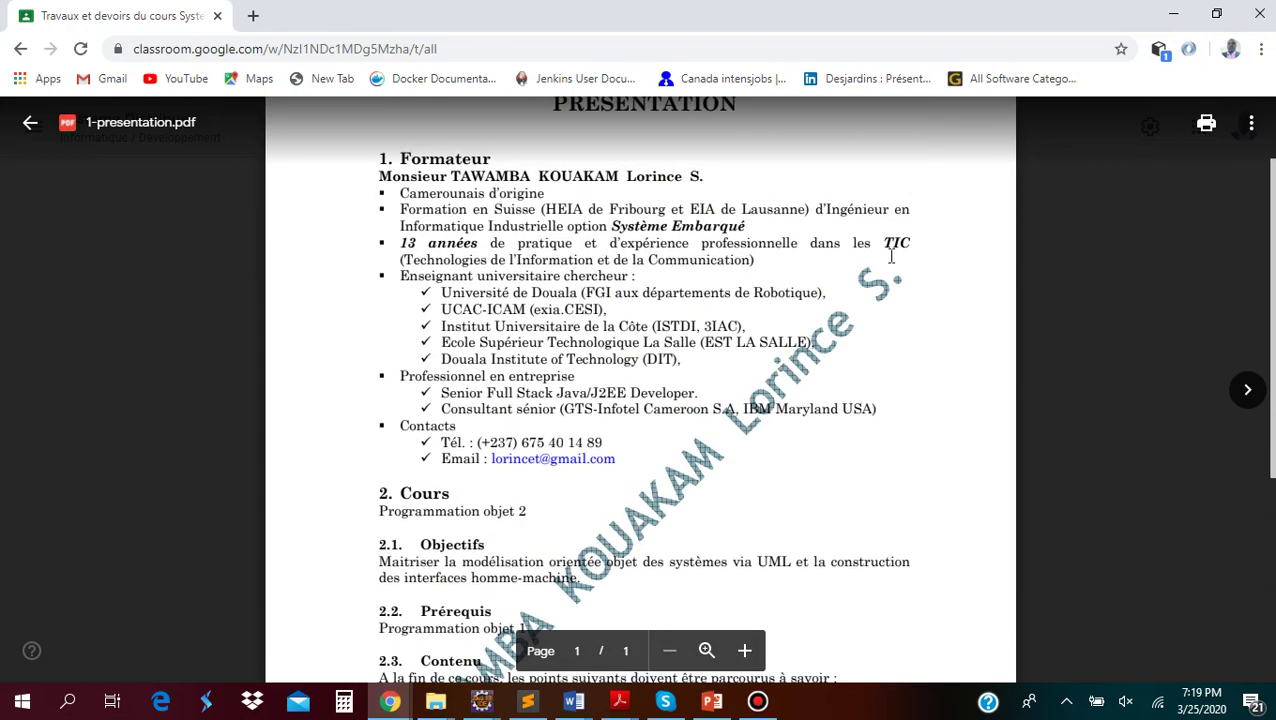
click(160, 183)
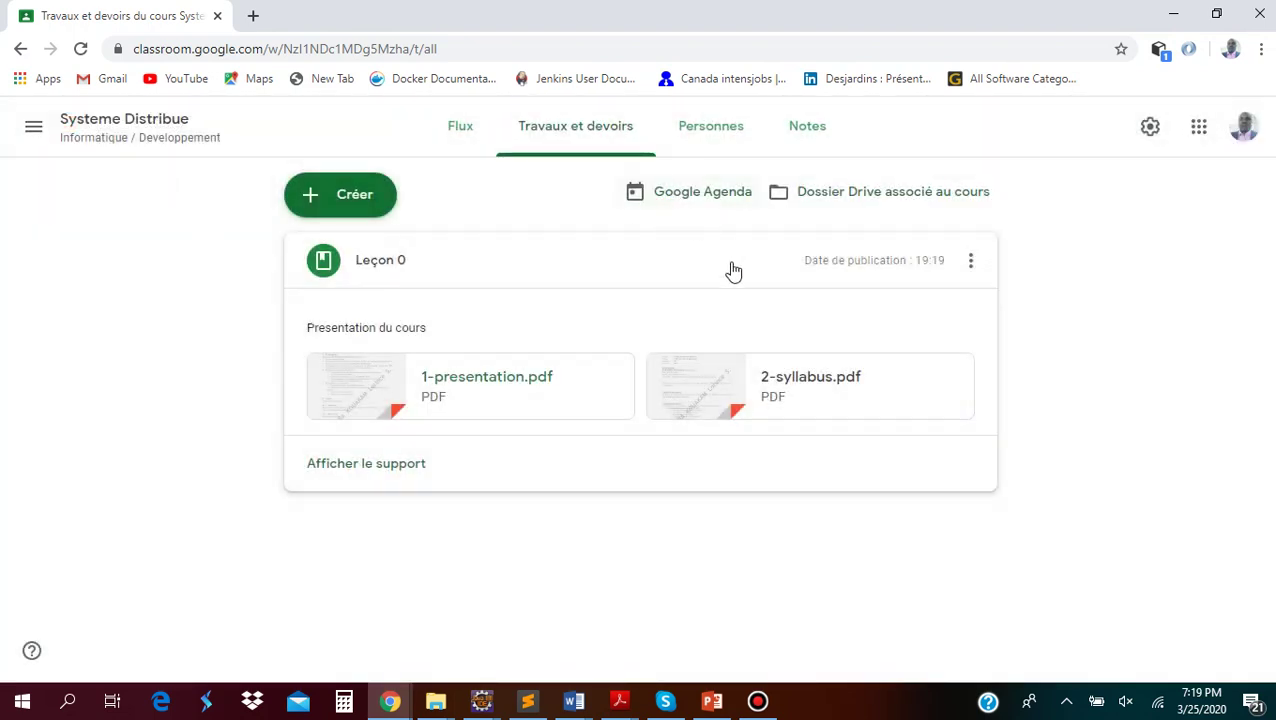
click(98, 120)
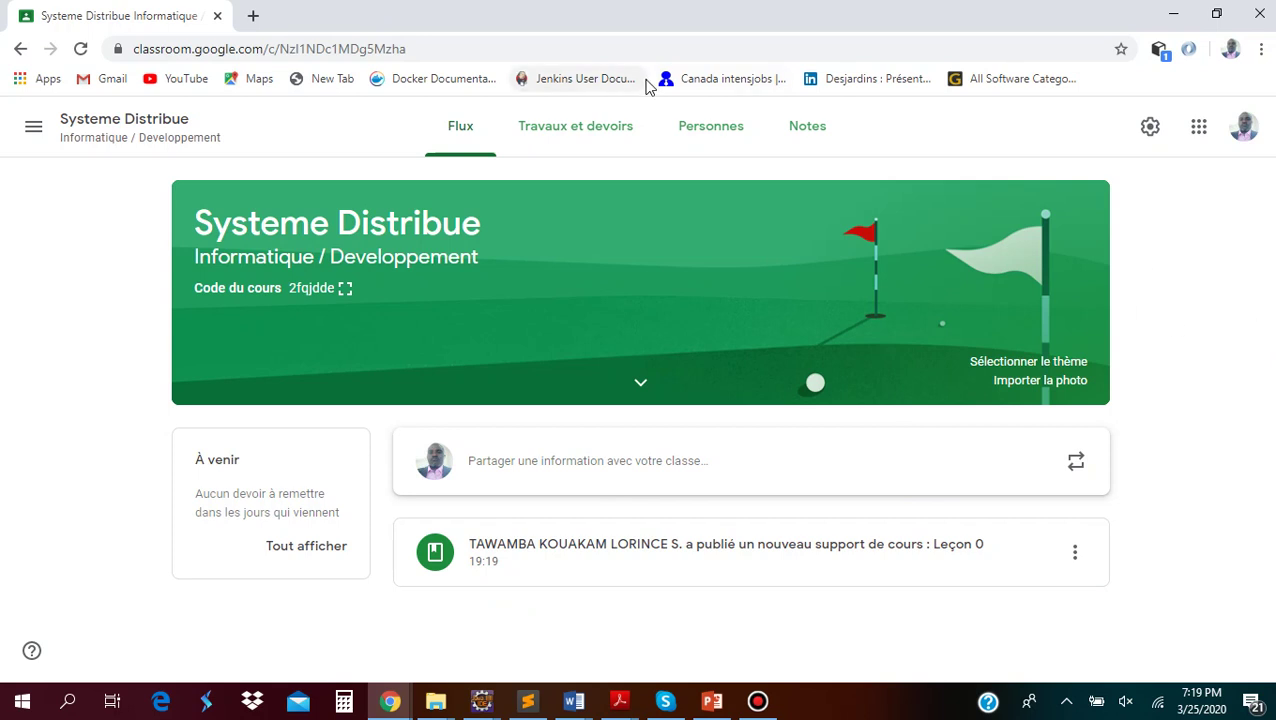
Open the Personnes page of the Systeme Distribue course
click(707, 130)
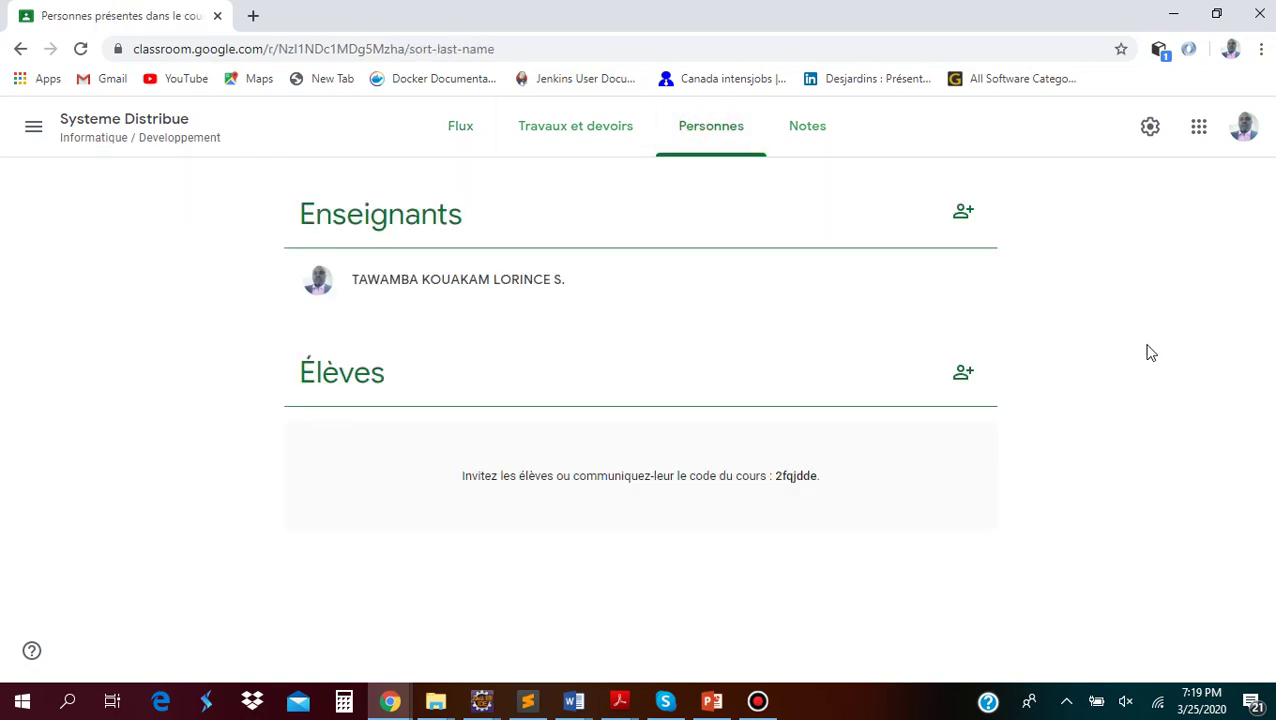
Search for the student's Yahoo address under Élèves and send them an invitation
click(962, 374)
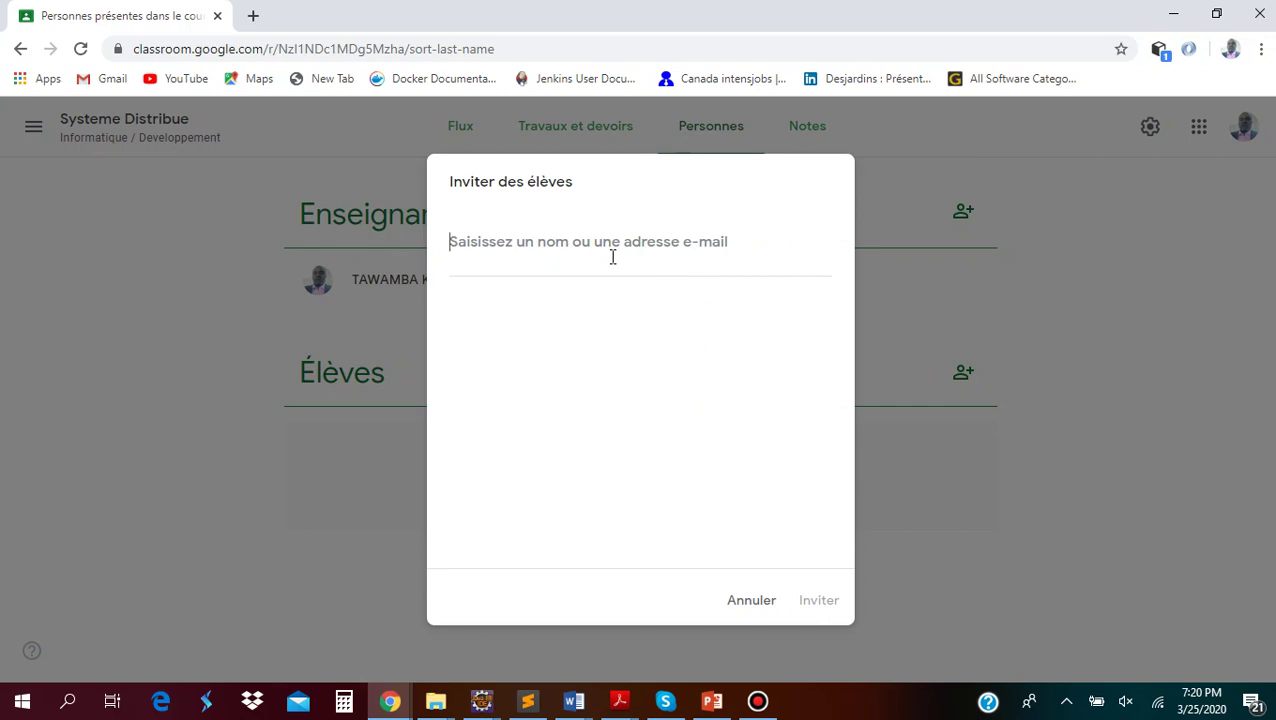
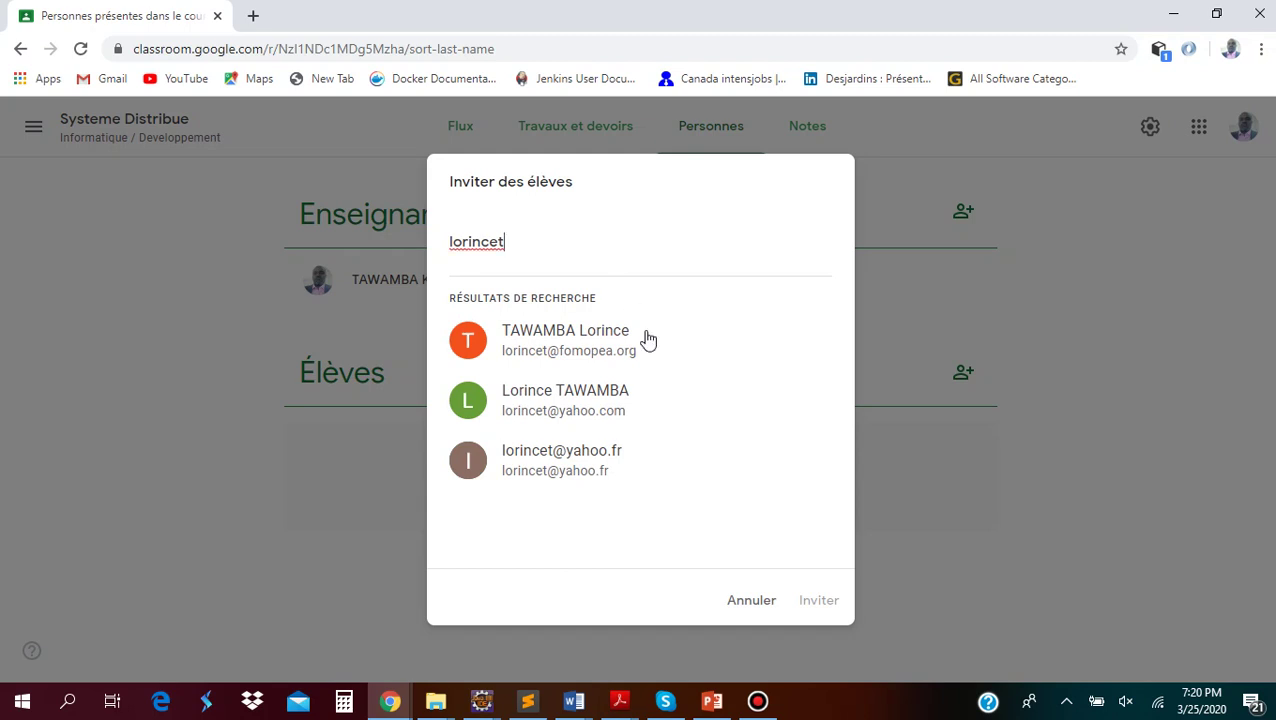
click(609, 412)
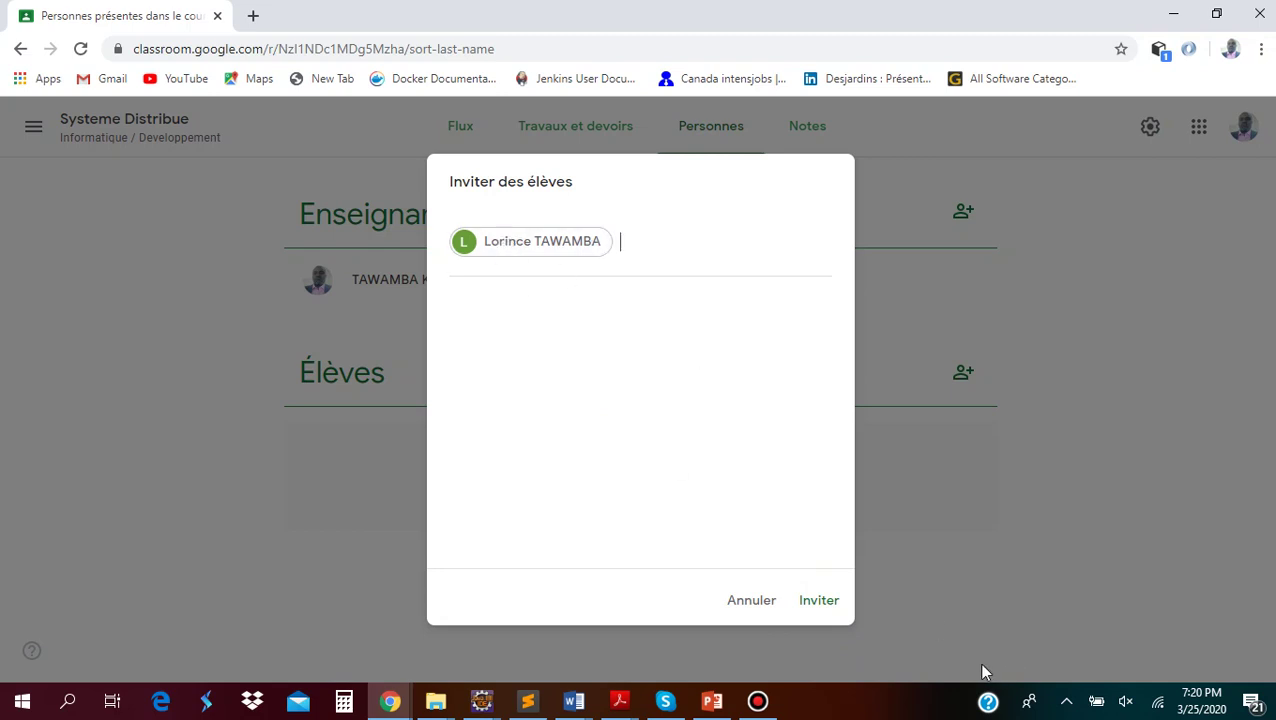
click(824, 603)
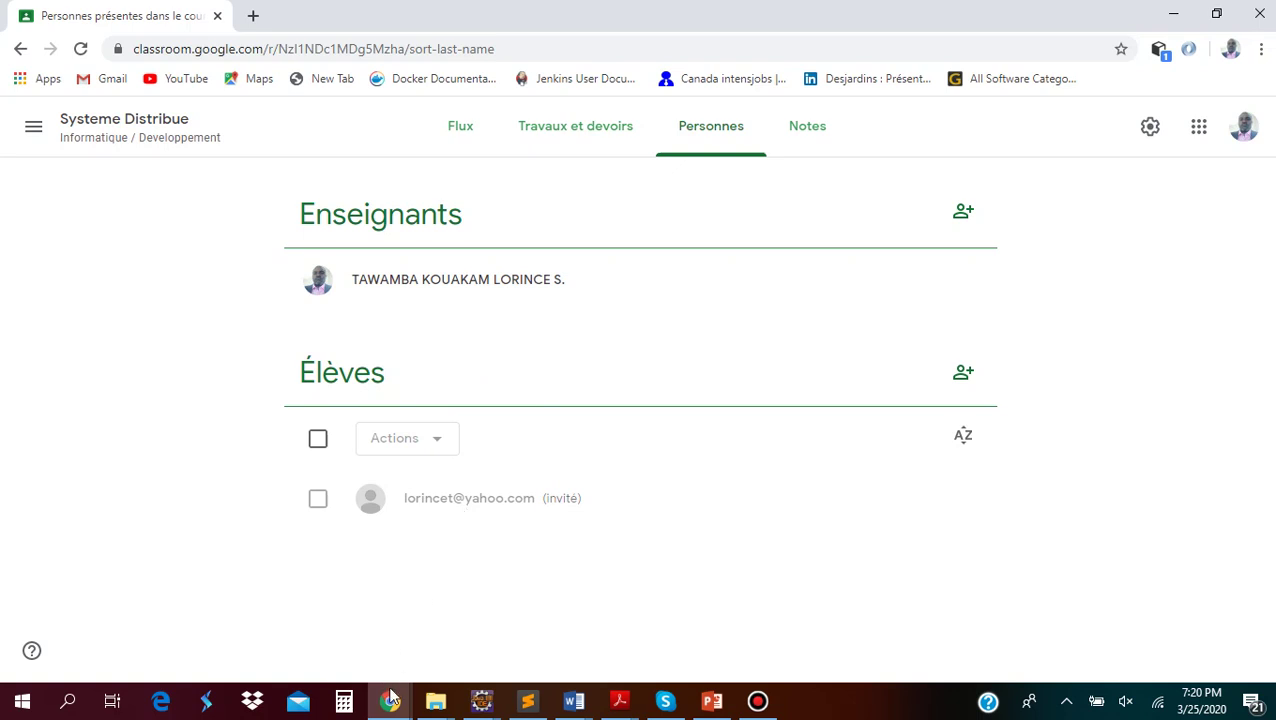
mouse_move(390, 701)
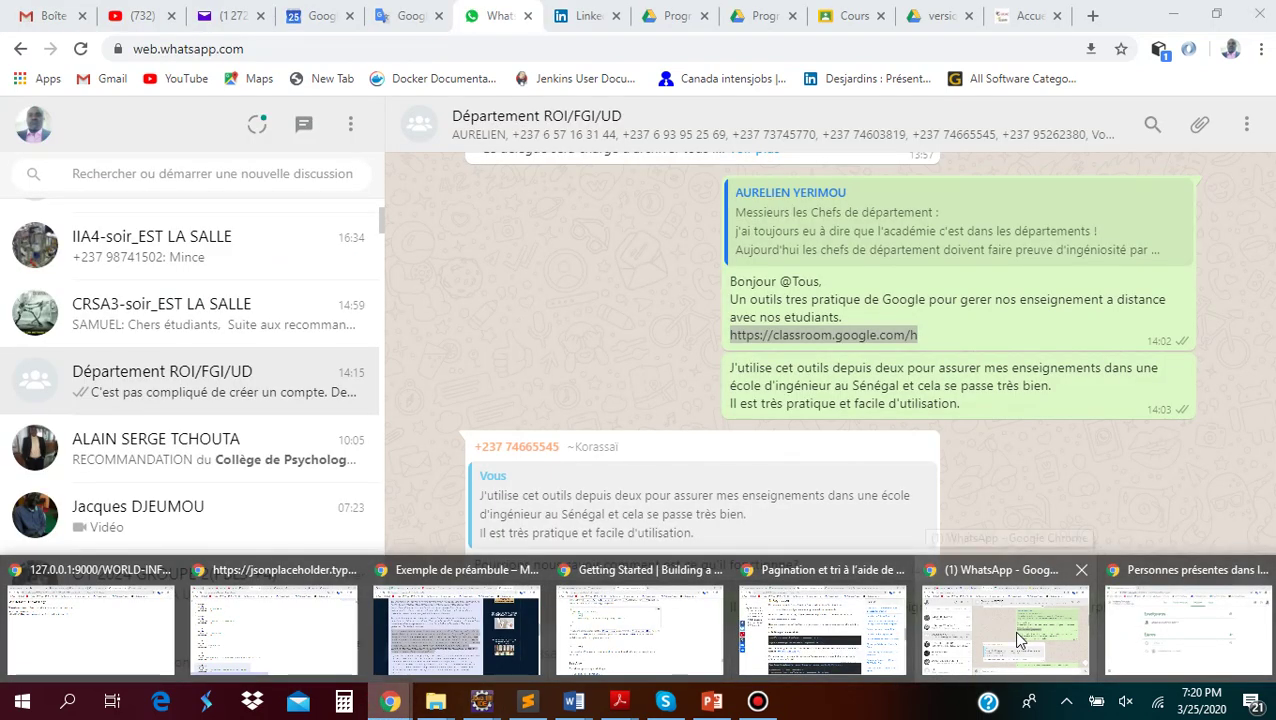
In Yahoo Mail, refresh the inbox, open the Systeme Distribue invitation and follow Rejoindre le cours
click(1016, 636)
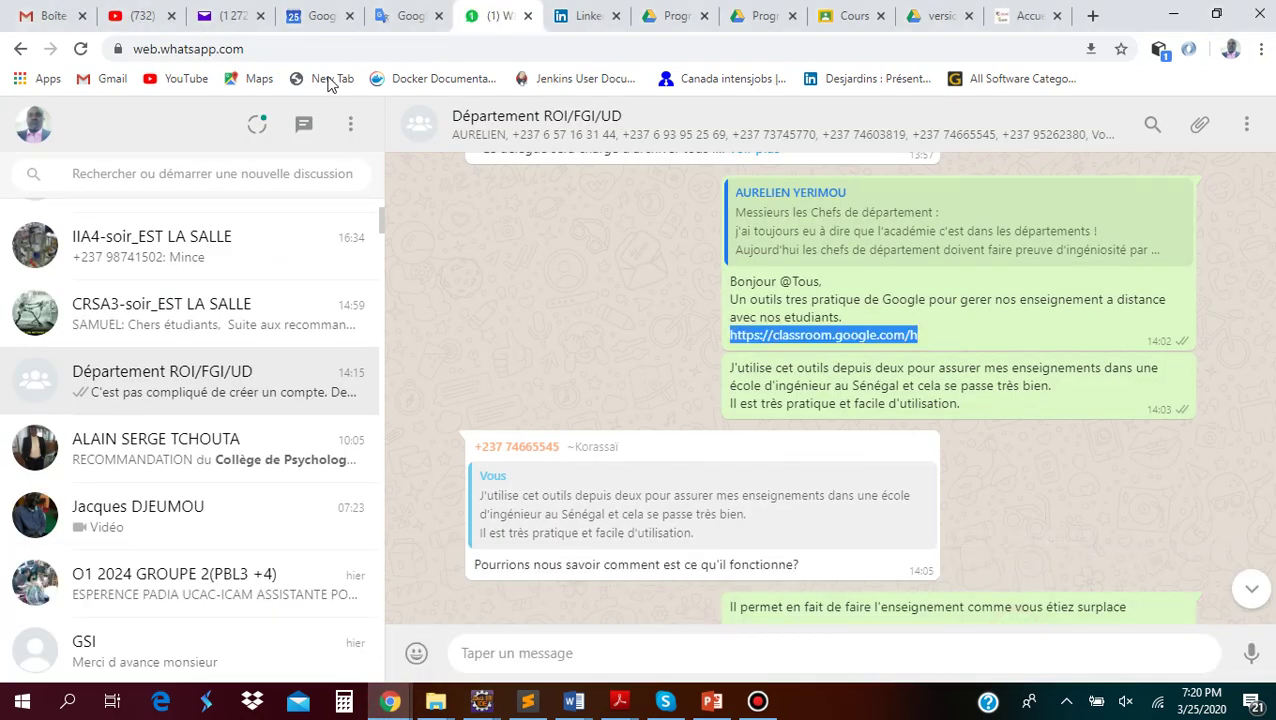
click(228, 16)
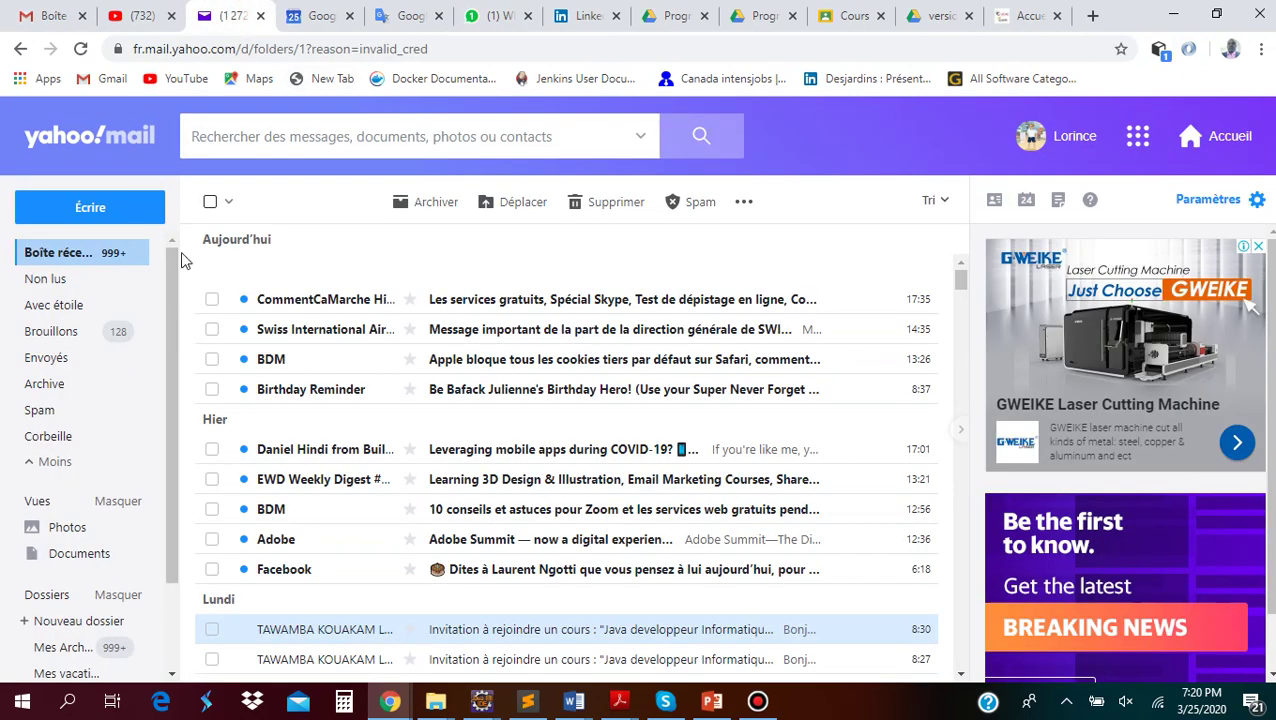
click(76, 252)
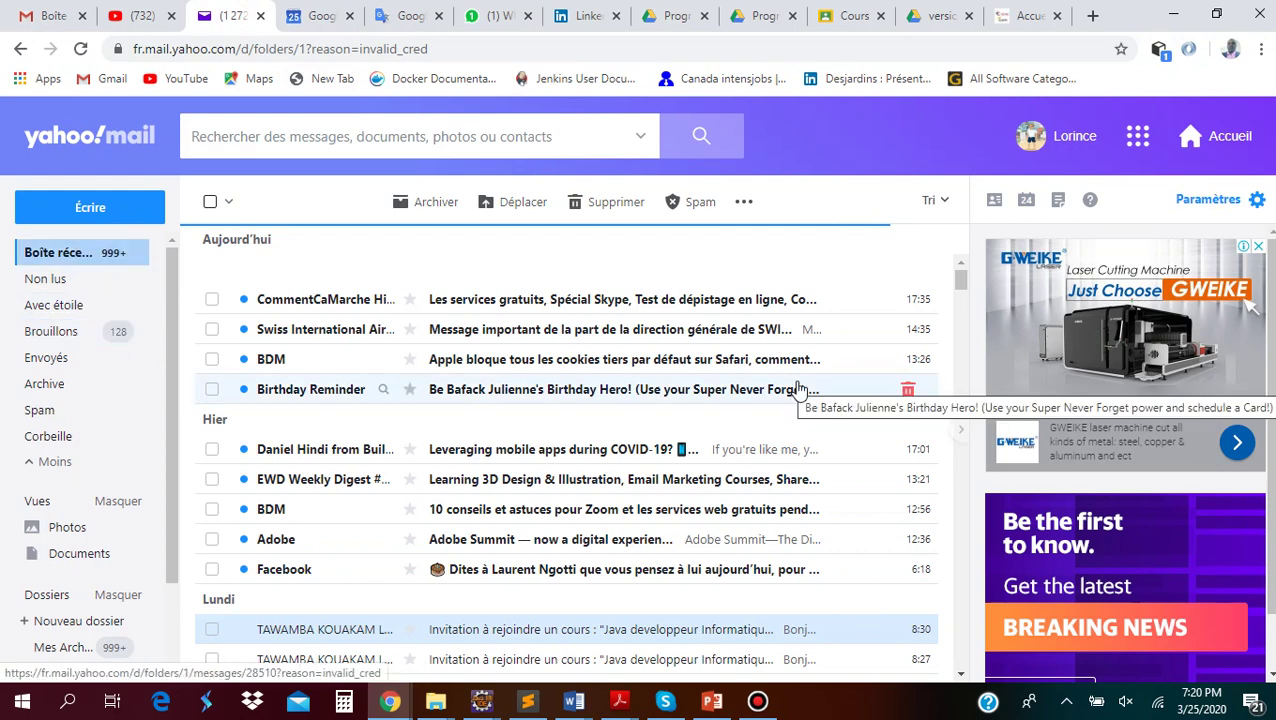
click(58, 253)
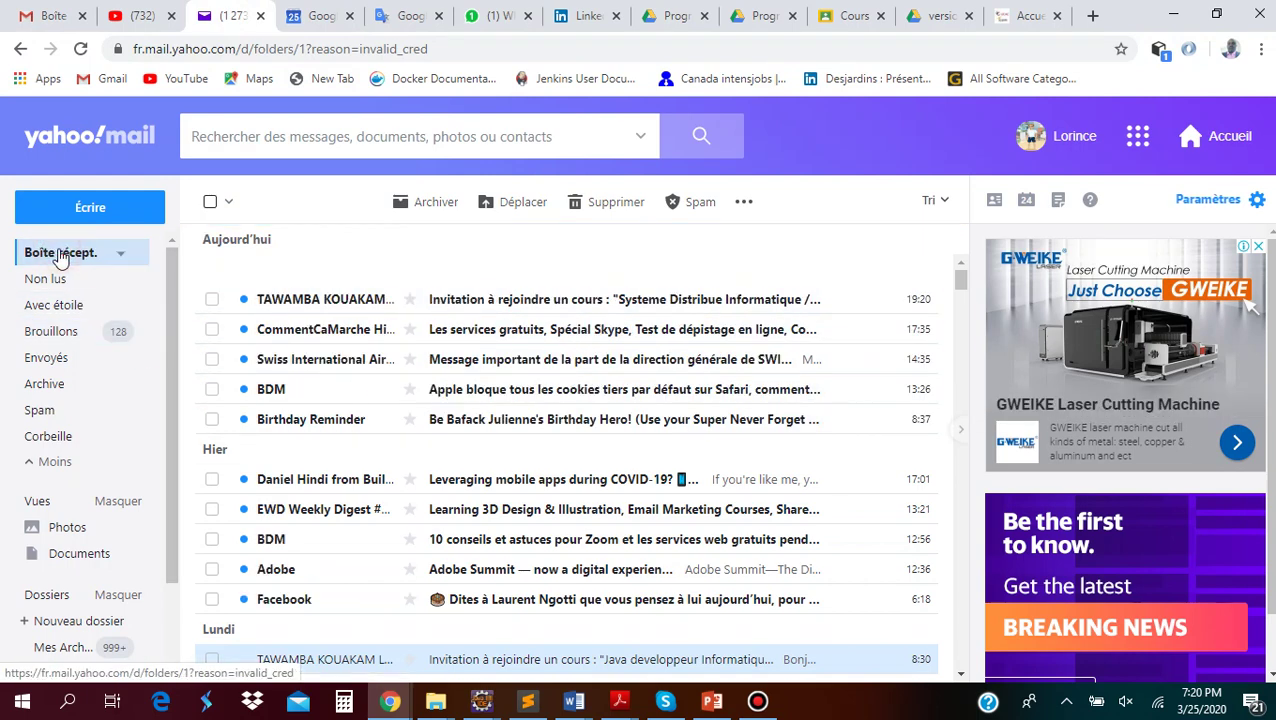
click(306, 300)
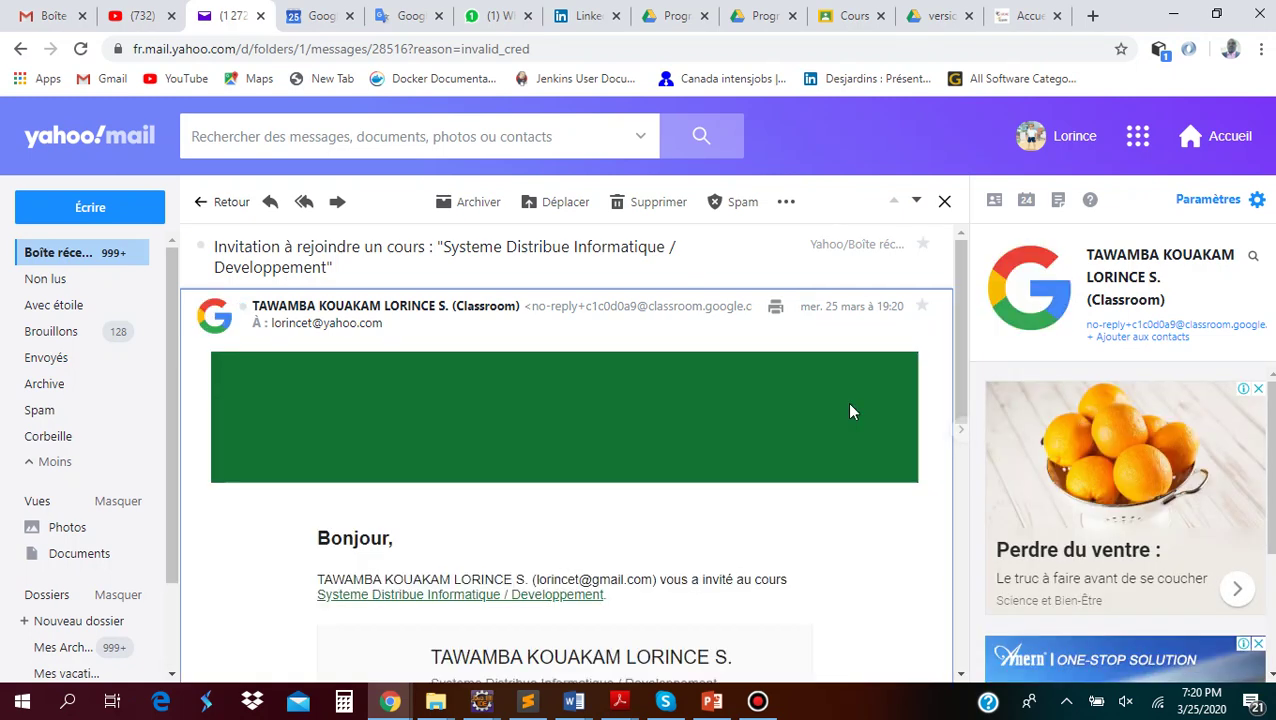
scroll(851, 411, down, 2)
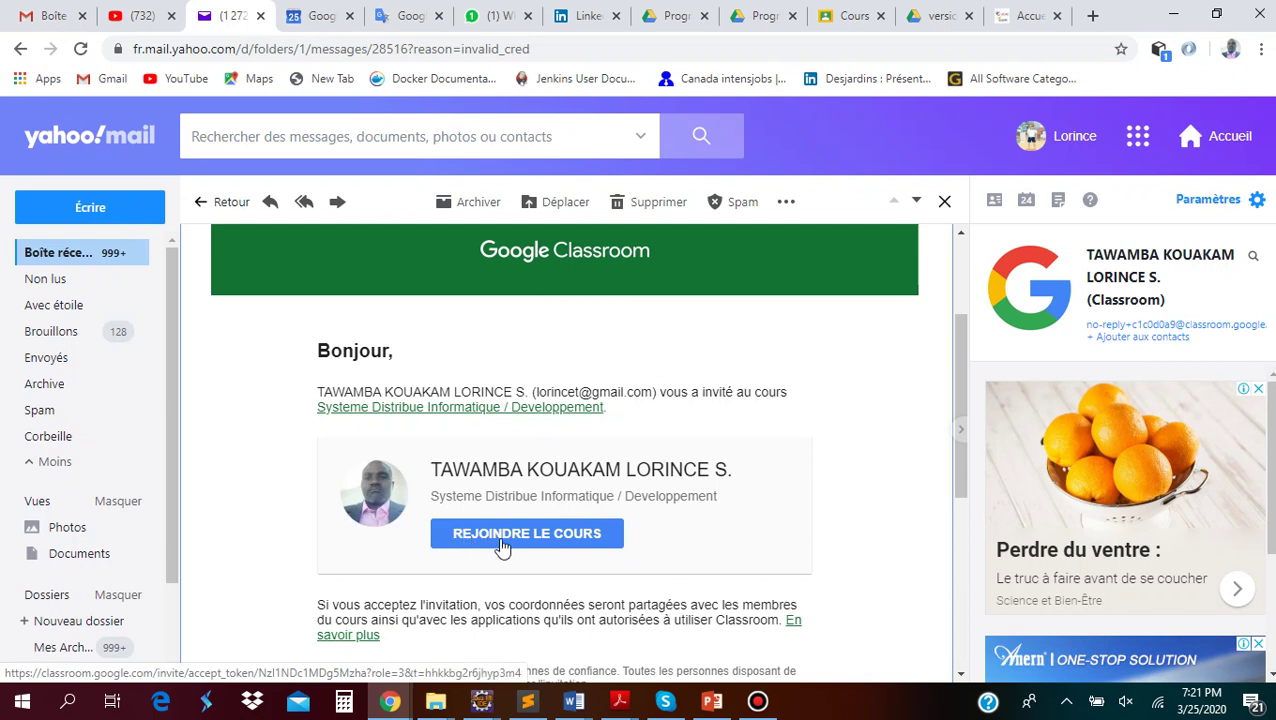
click(501, 545)
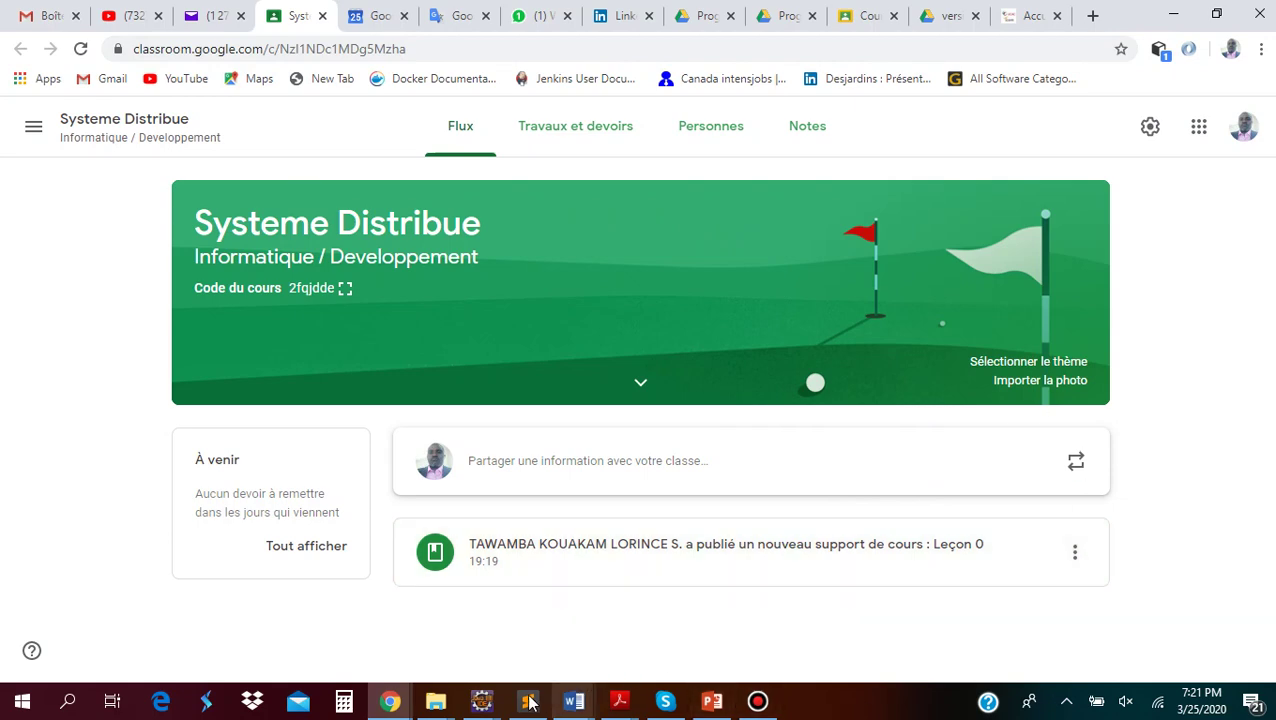
In the other Classroom window, check Personnes for the invited student, then open the classes menu
mouse_move(400, 704)
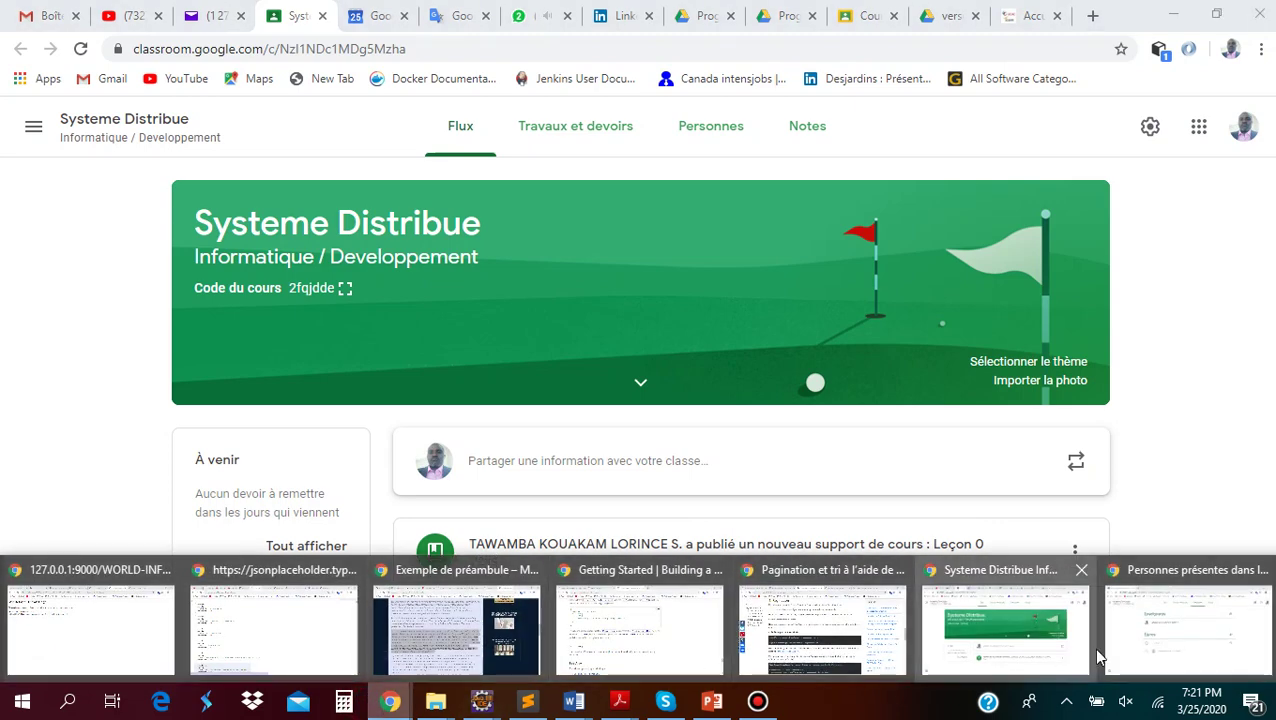
click(1154, 654)
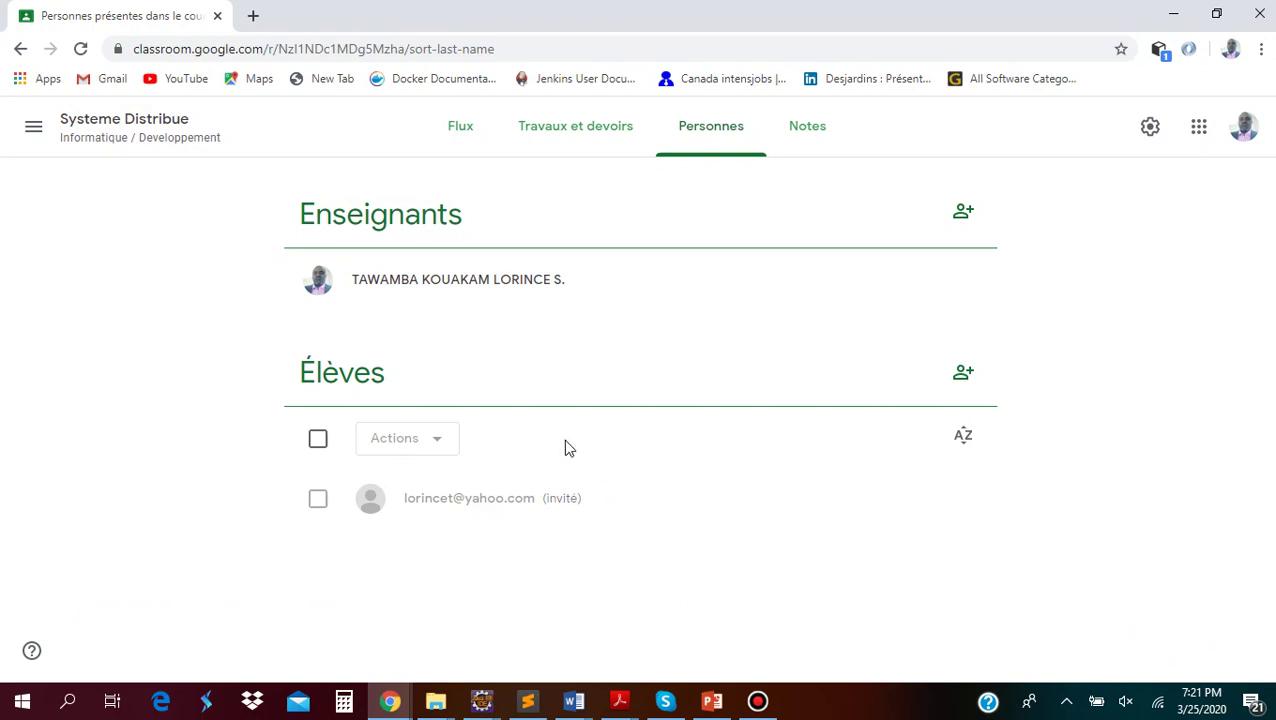
click(103, 127)
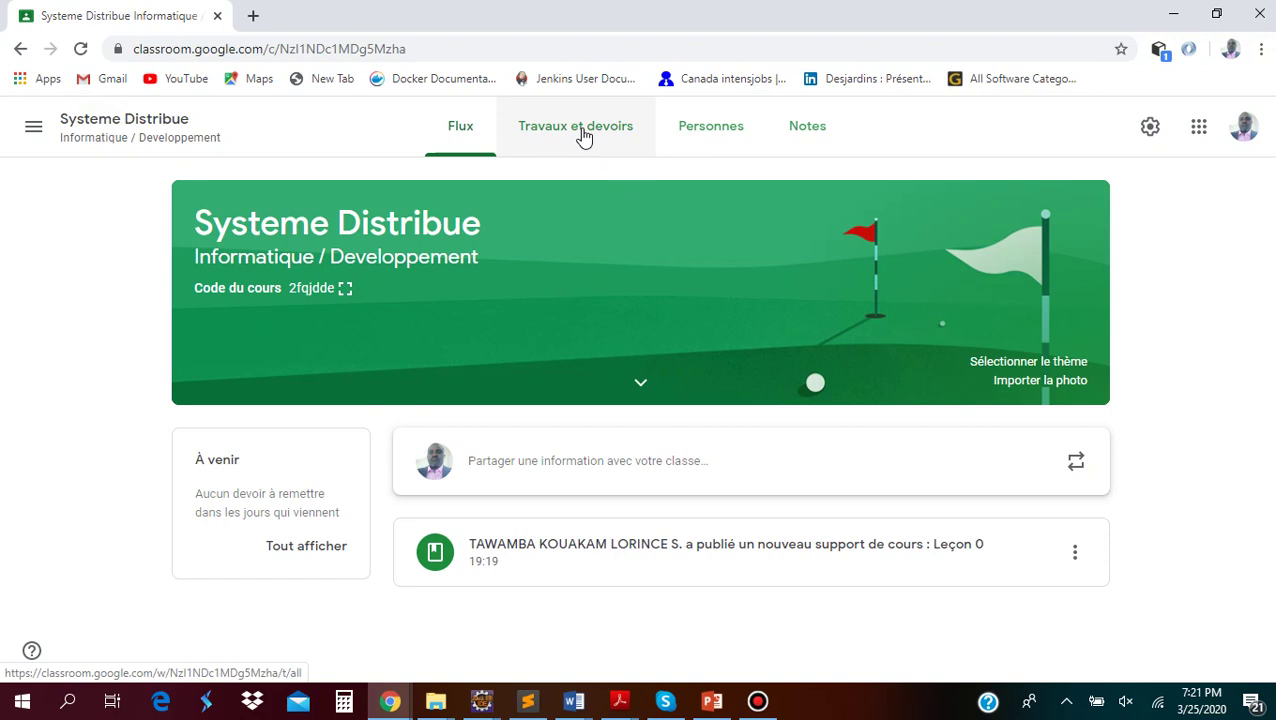
click(696, 130)
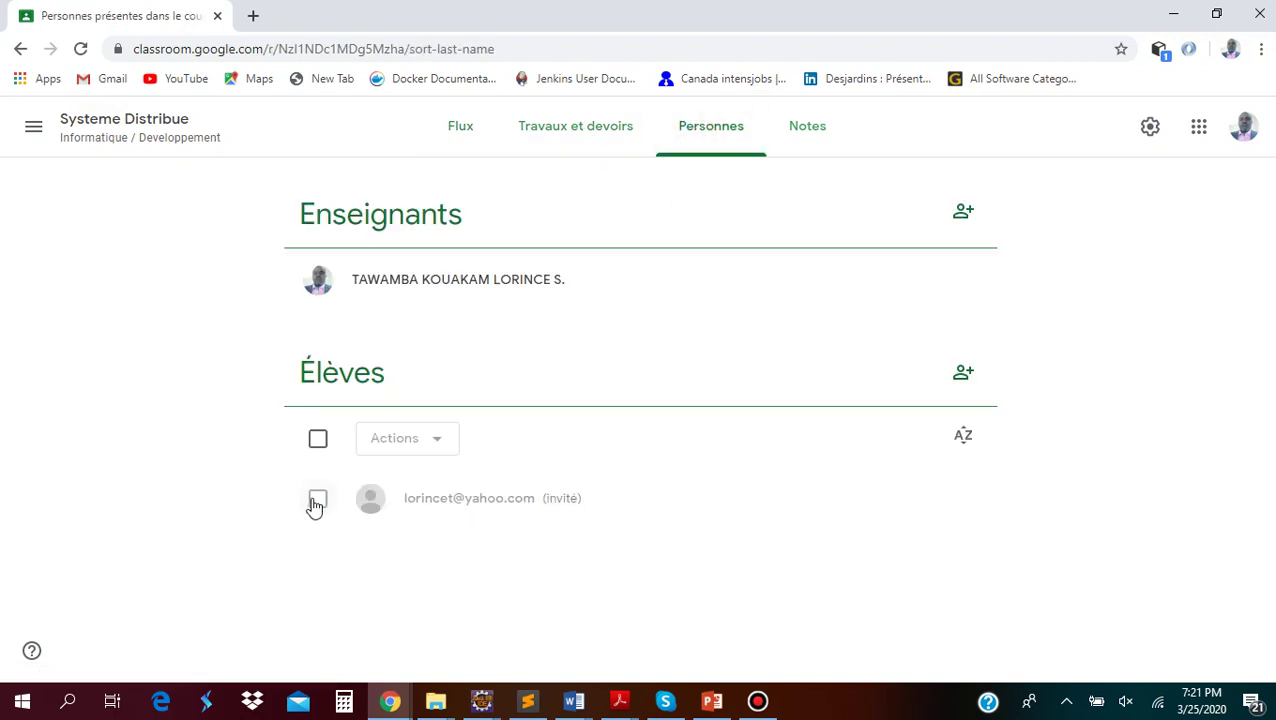
click(468, 131)
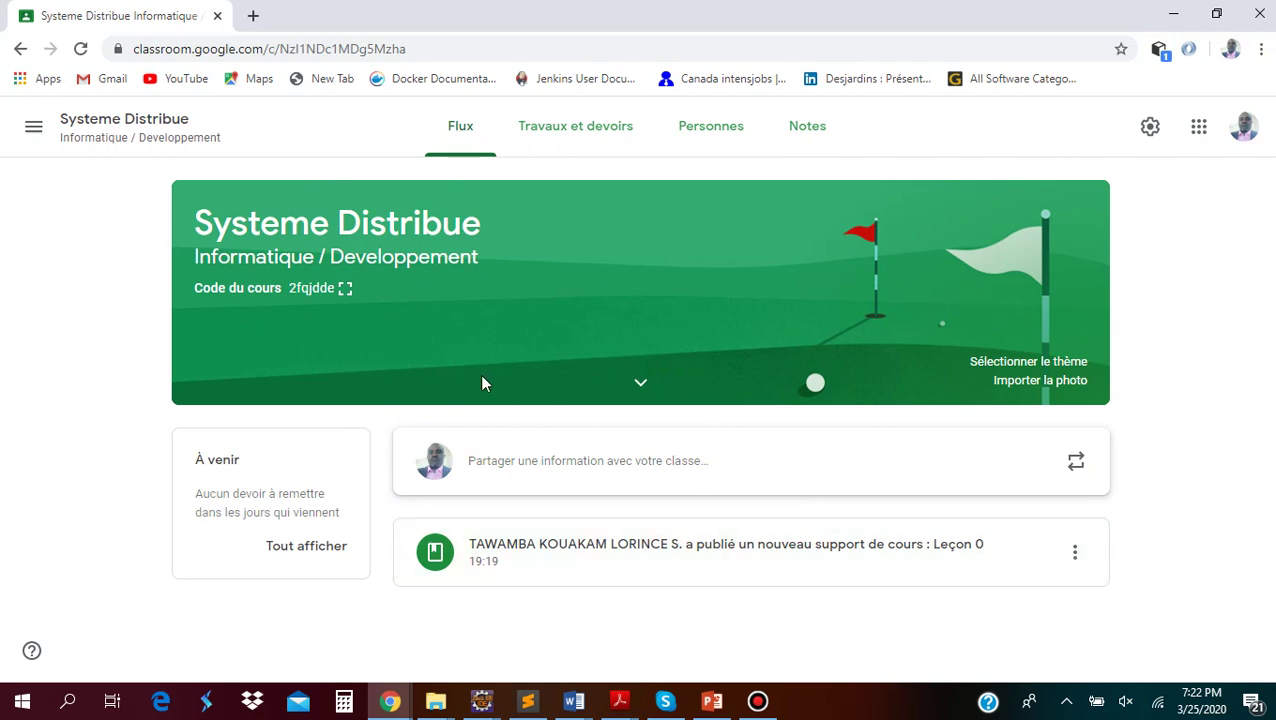
click(30, 132)
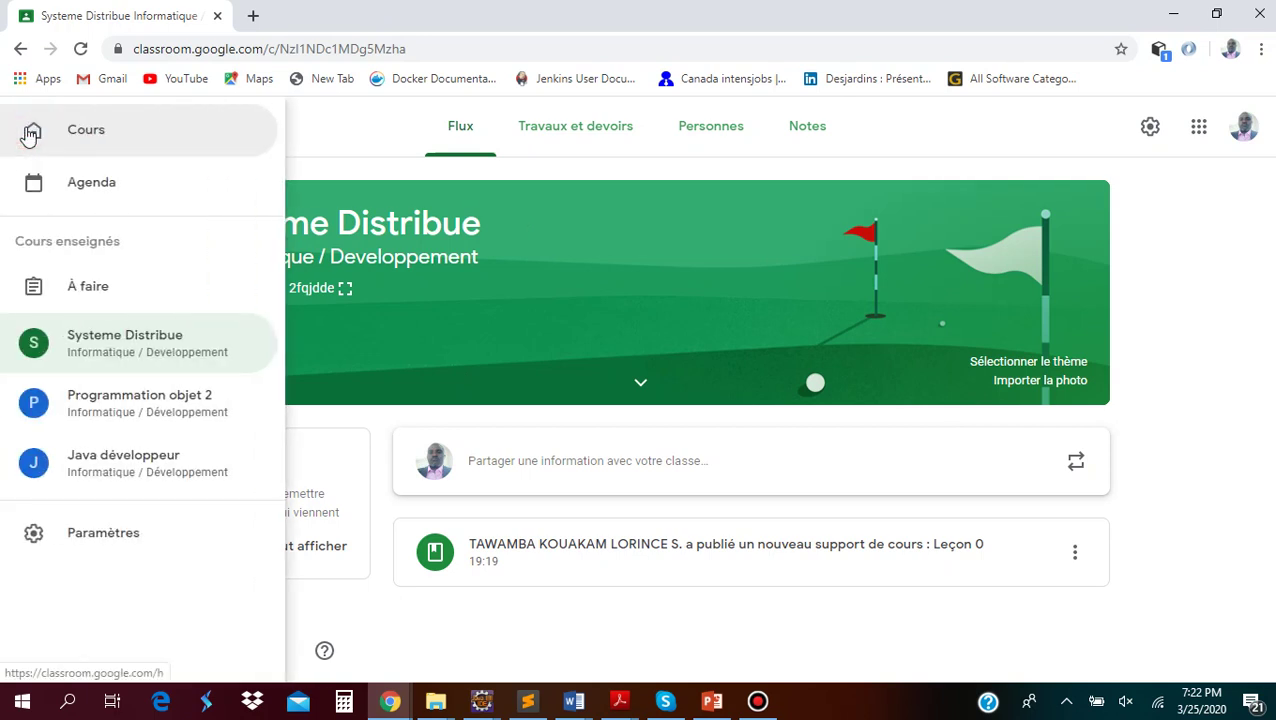
Show the Cours overview, then review Personnes, Travaux et devoirs and Flux in the Systeme Distribue window
click(59, 131)
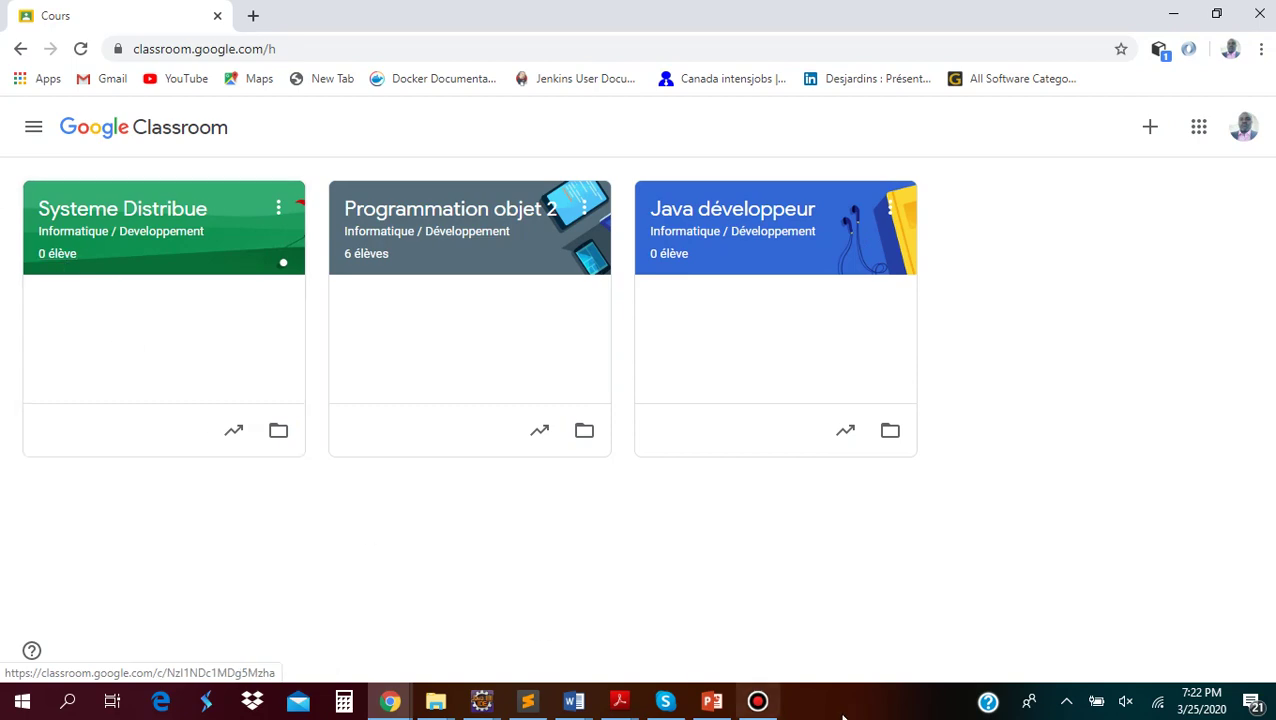
click(390, 700)
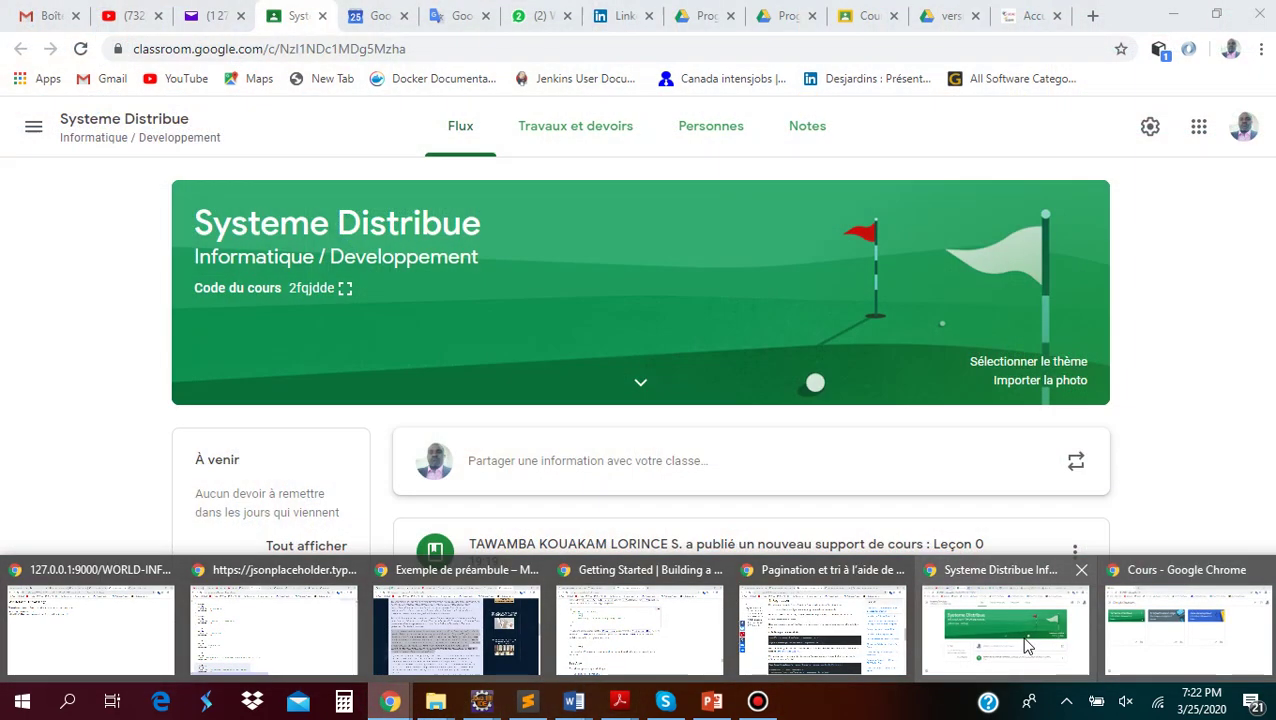
click(1018, 638)
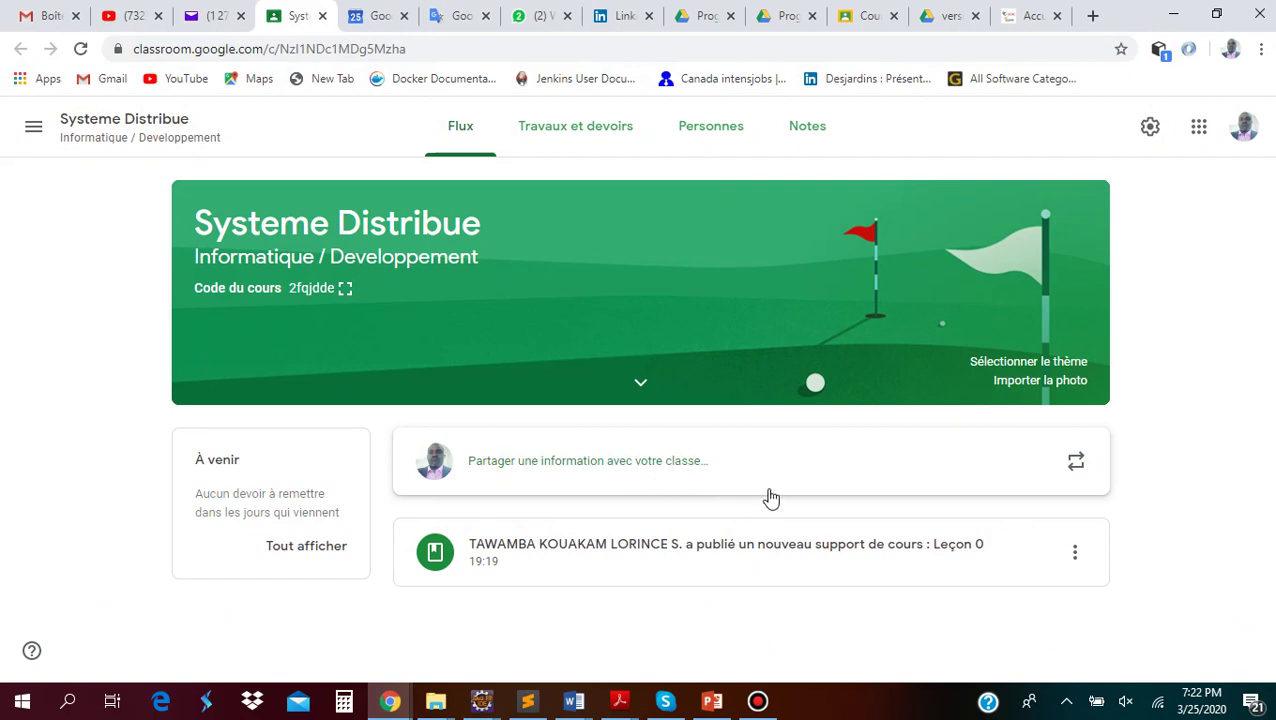
click(705, 135)
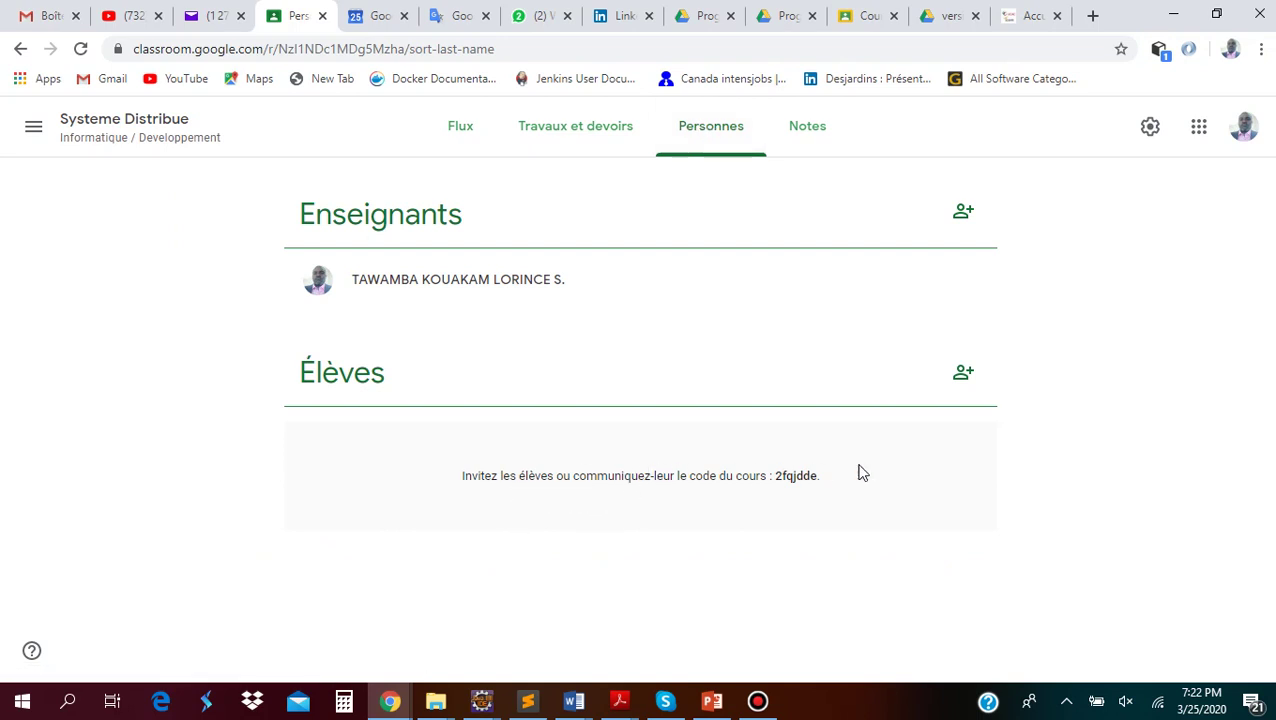
click(573, 126)
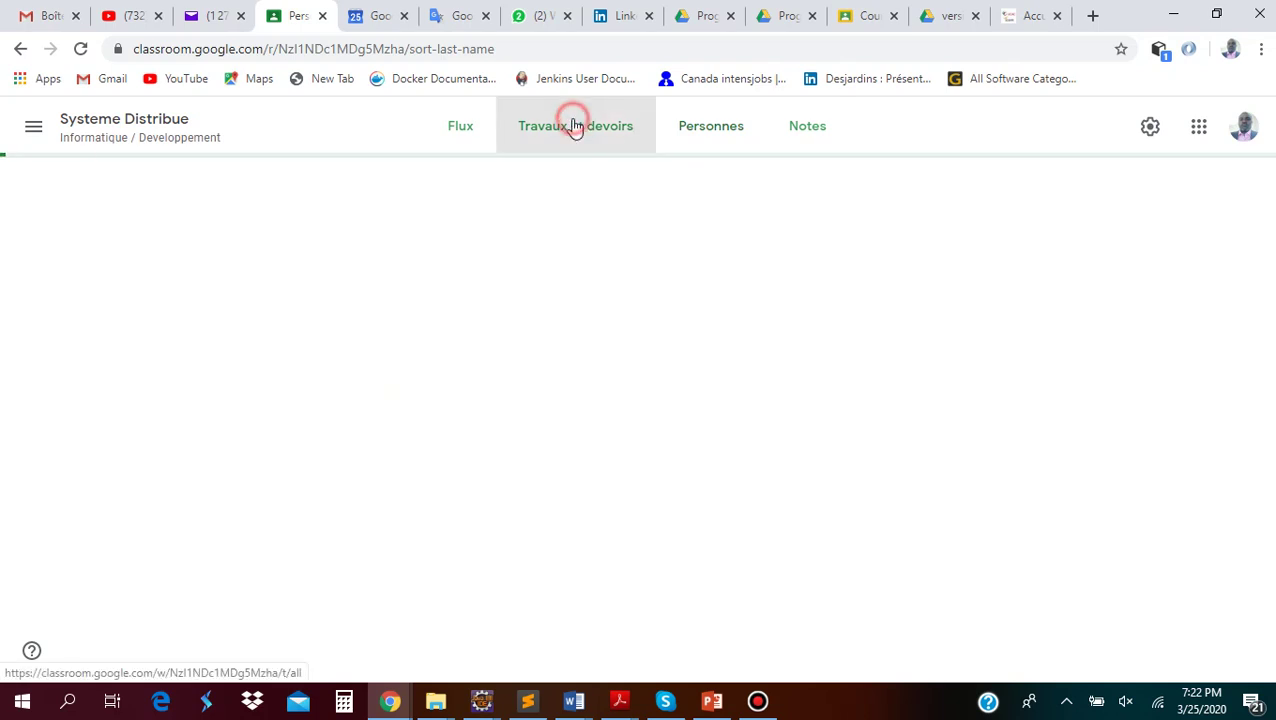
click(700, 137)
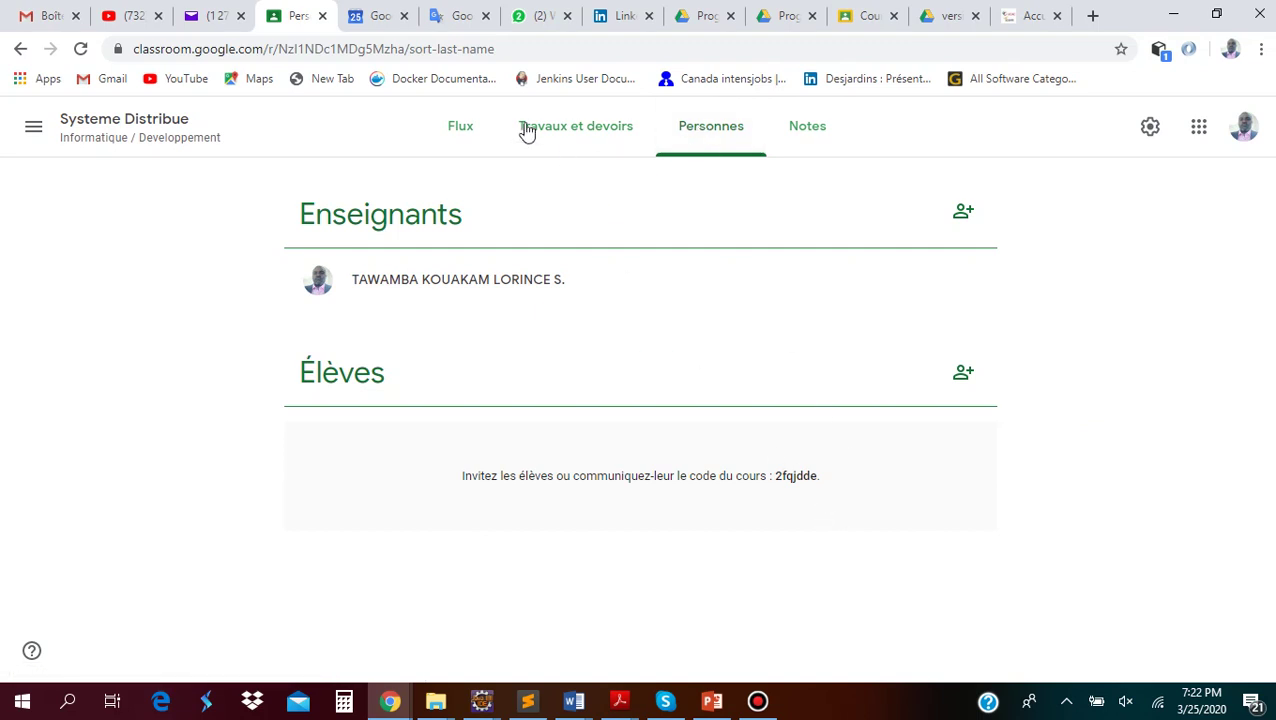
click(461, 126)
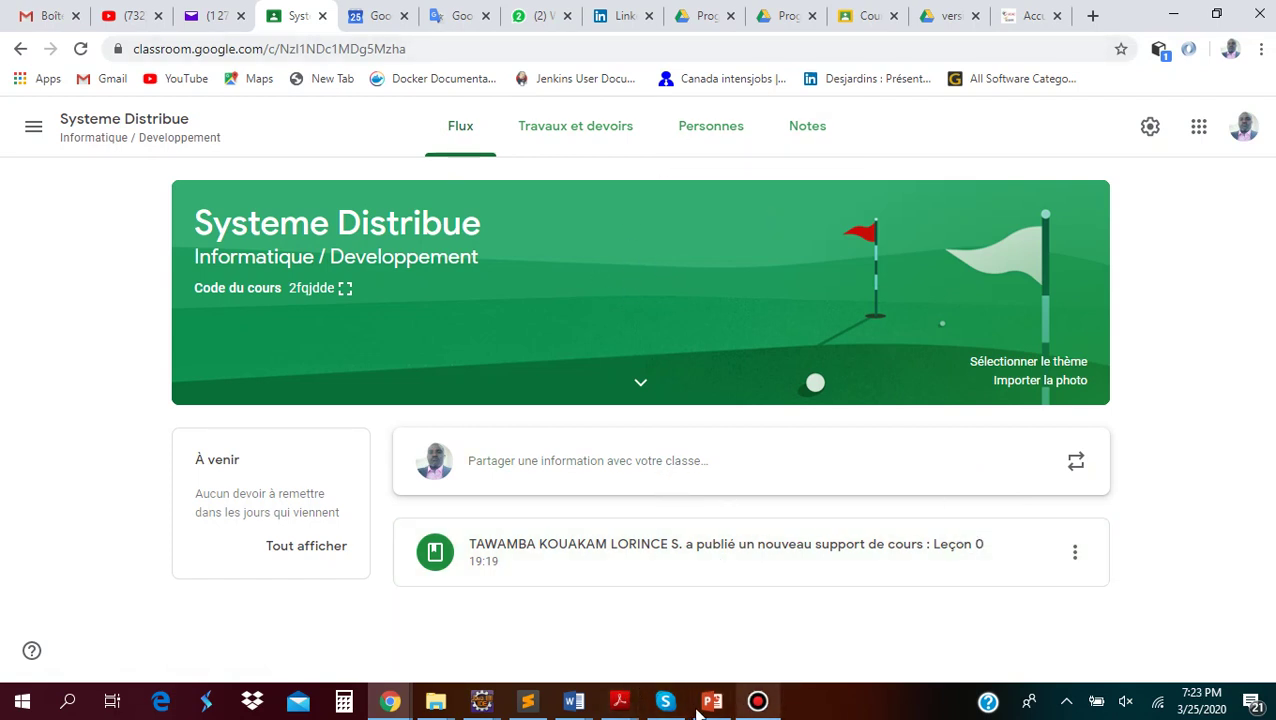
Return to the Cours overview window and reload it to refresh student counts
click(388, 703)
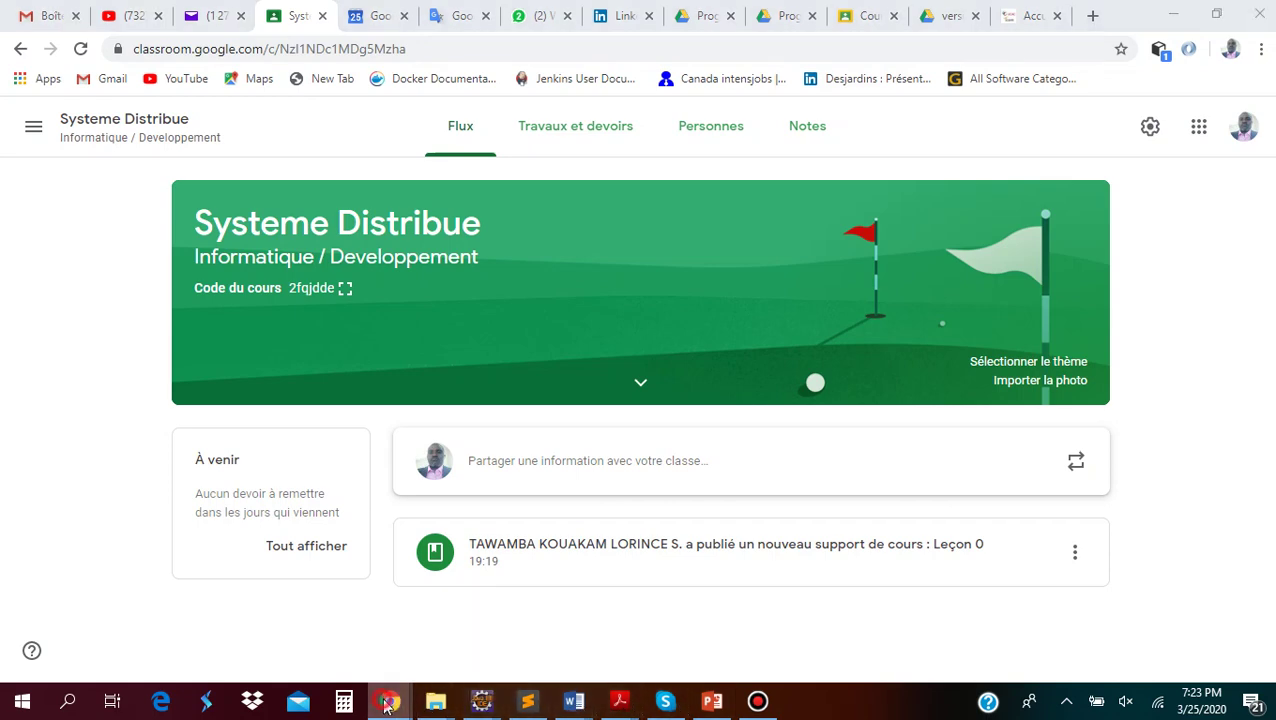
click(1196, 649)
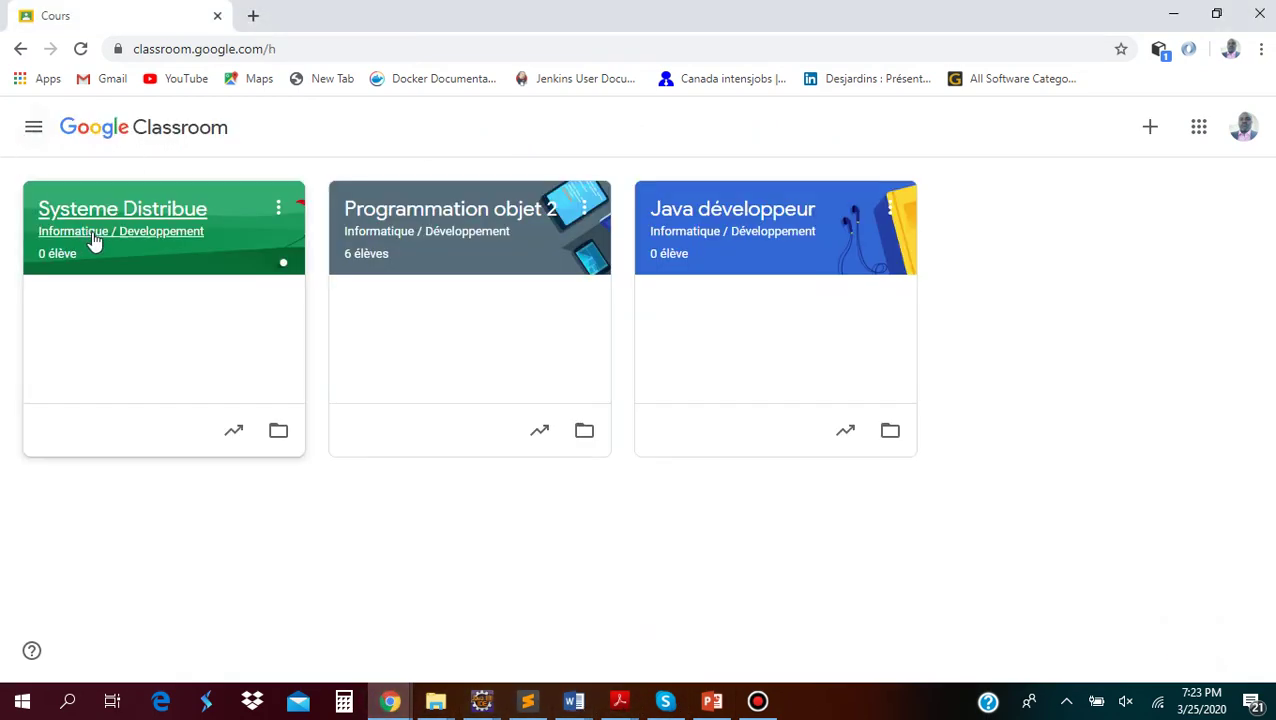
click(80, 48)
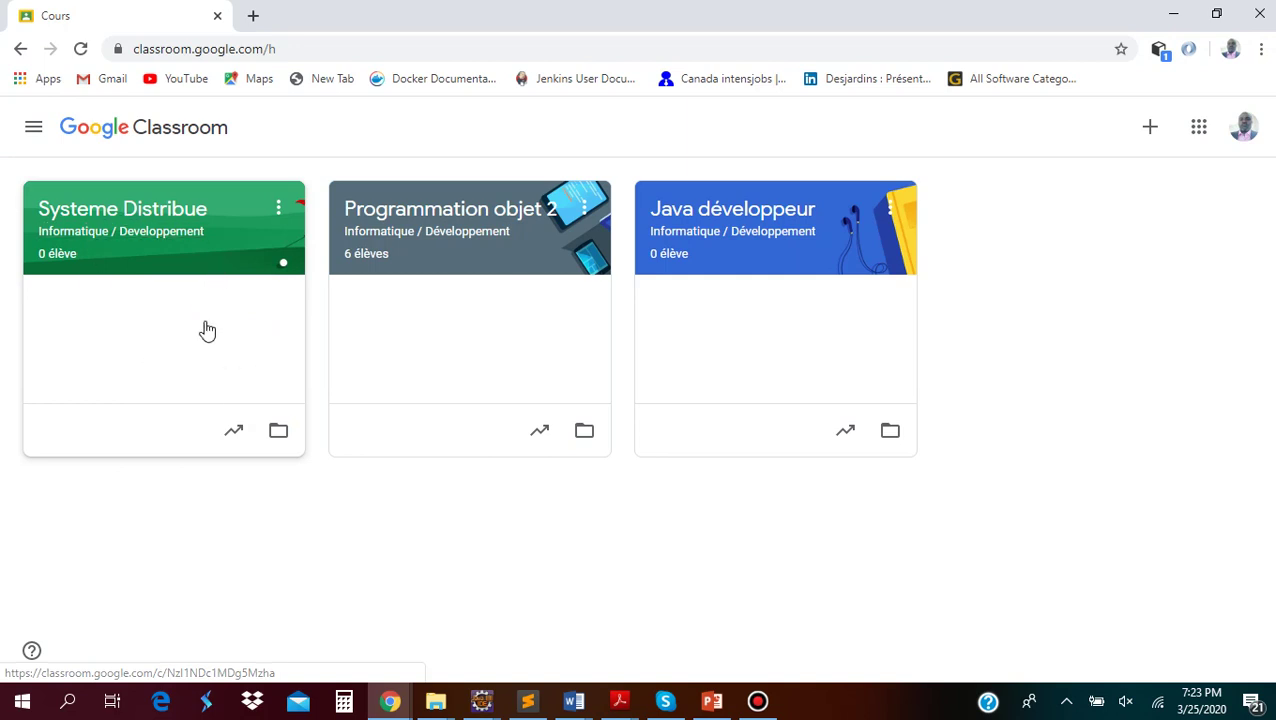
Open Systeme Distribue's Travaux et devoirs page and create a new Devoir
click(172, 212)
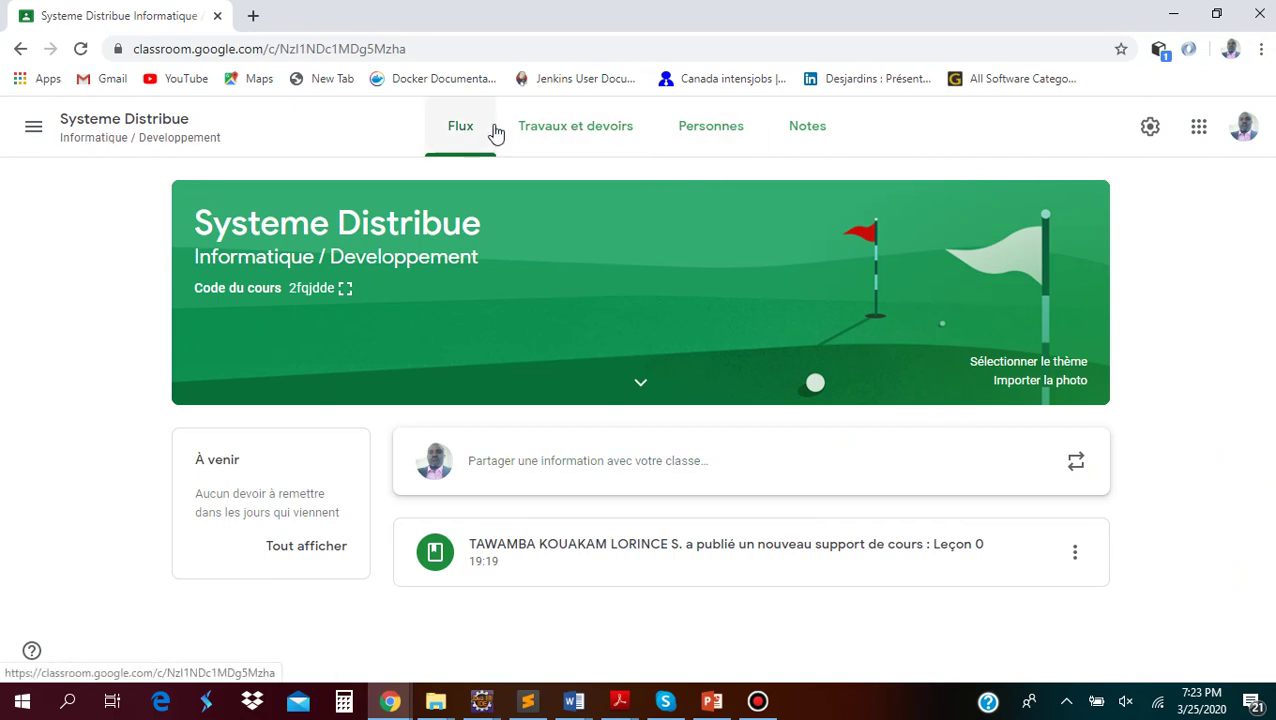
click(562, 133)
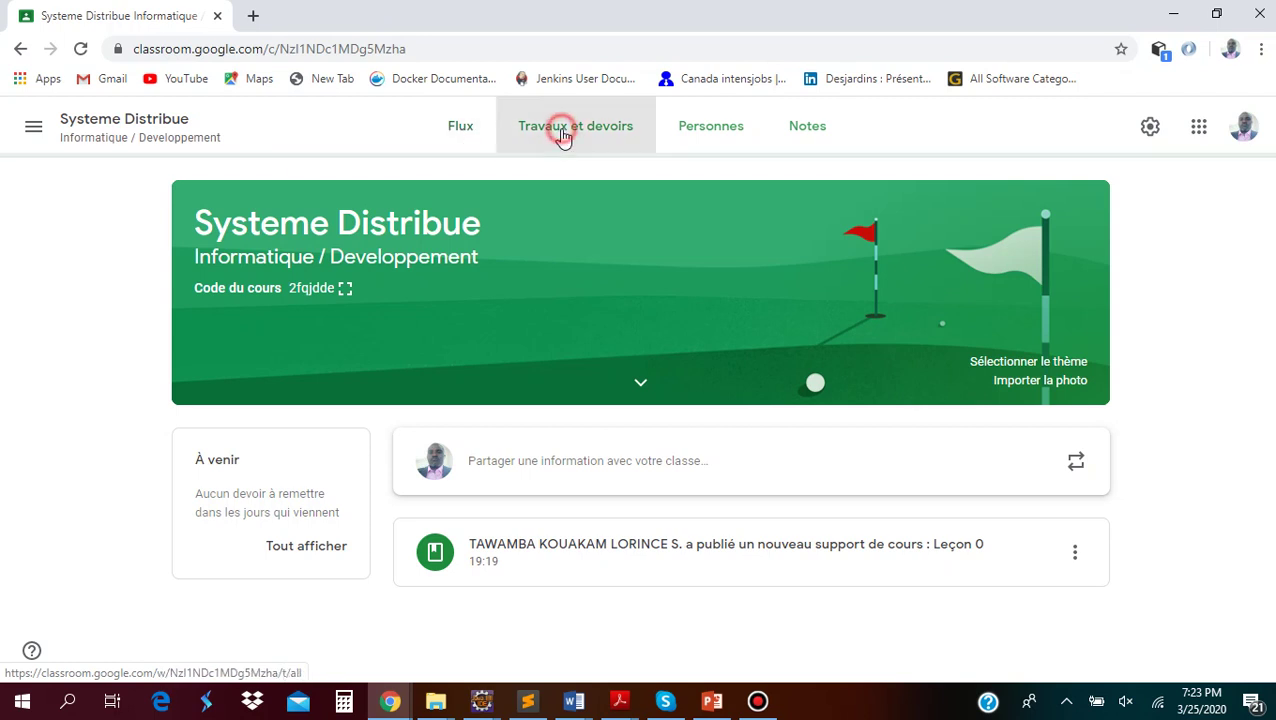
click(336, 199)
click(358, 250)
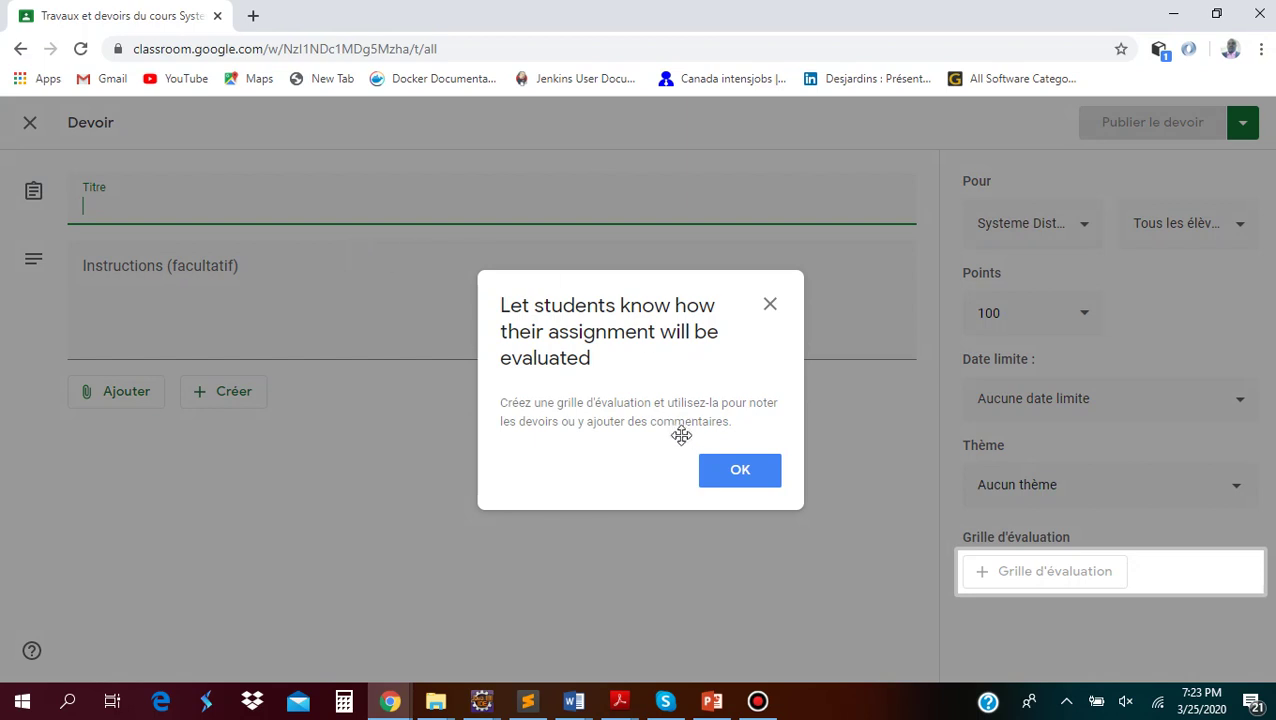
Dismiss the rubric tip and enter title 'Test 1' and instructions 'Test hebdomadaire'
click(737, 481)
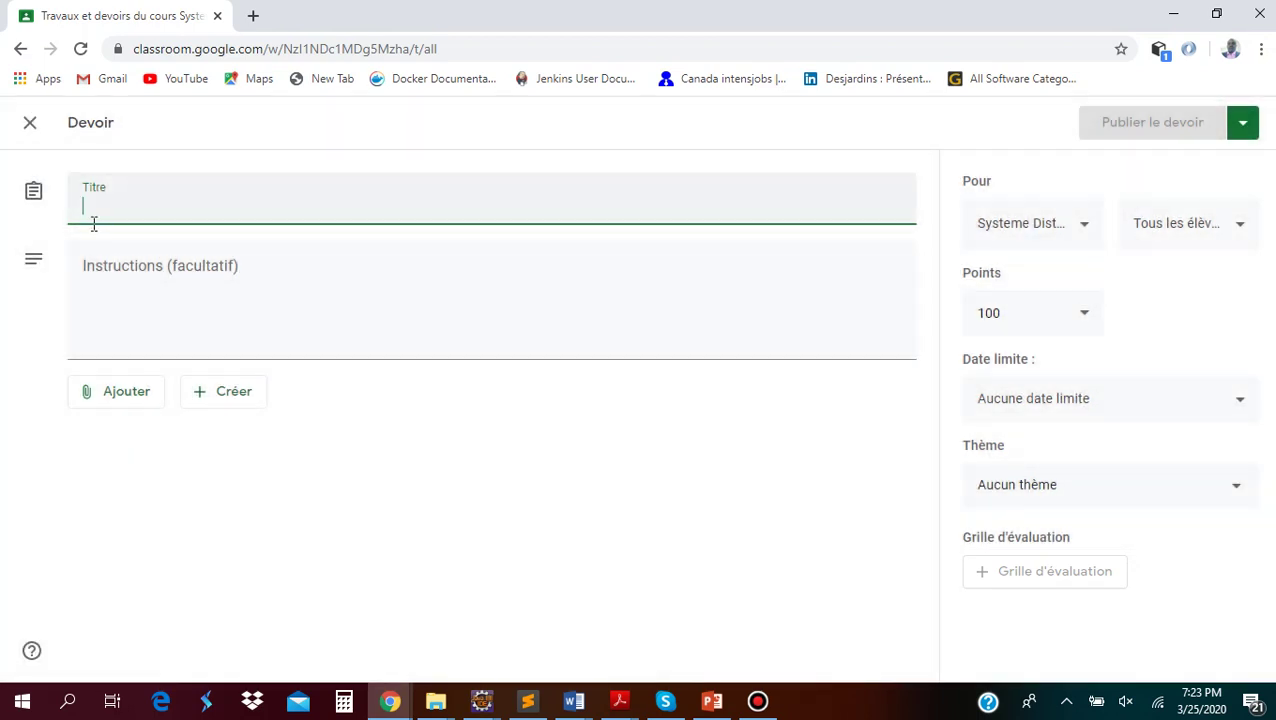
click(101, 207)
text(Test 1)
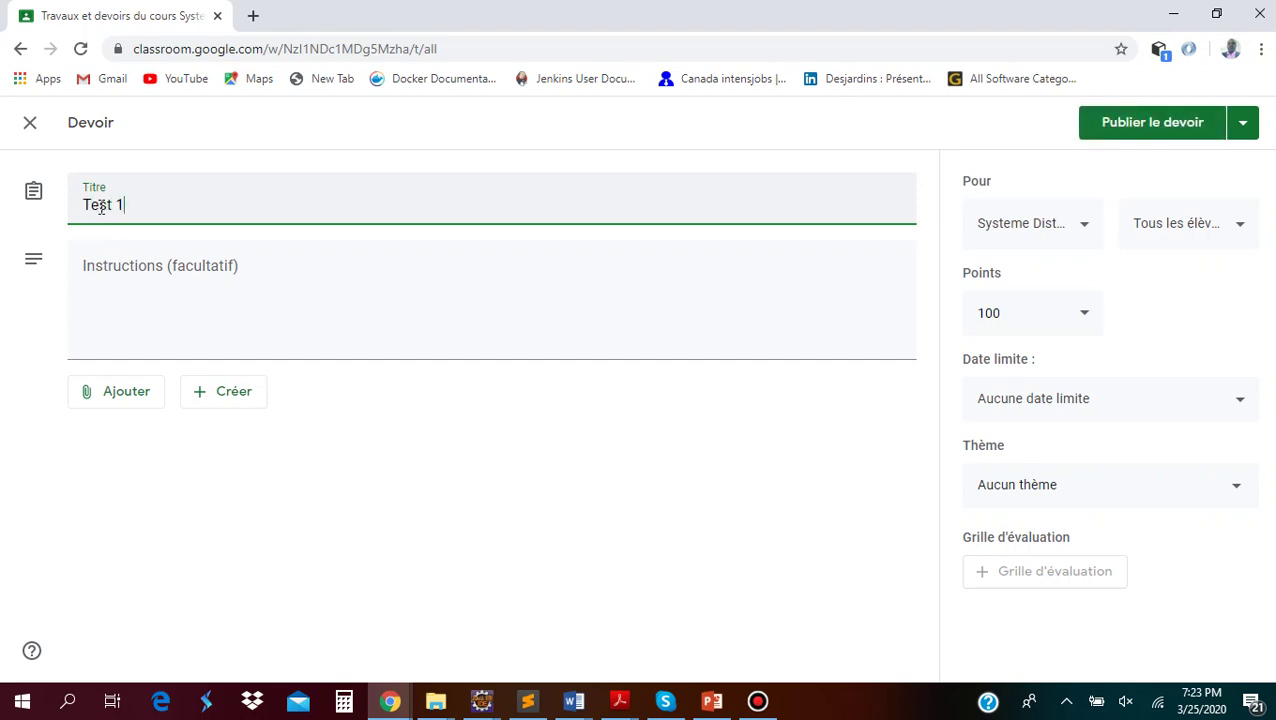
click(126, 312)
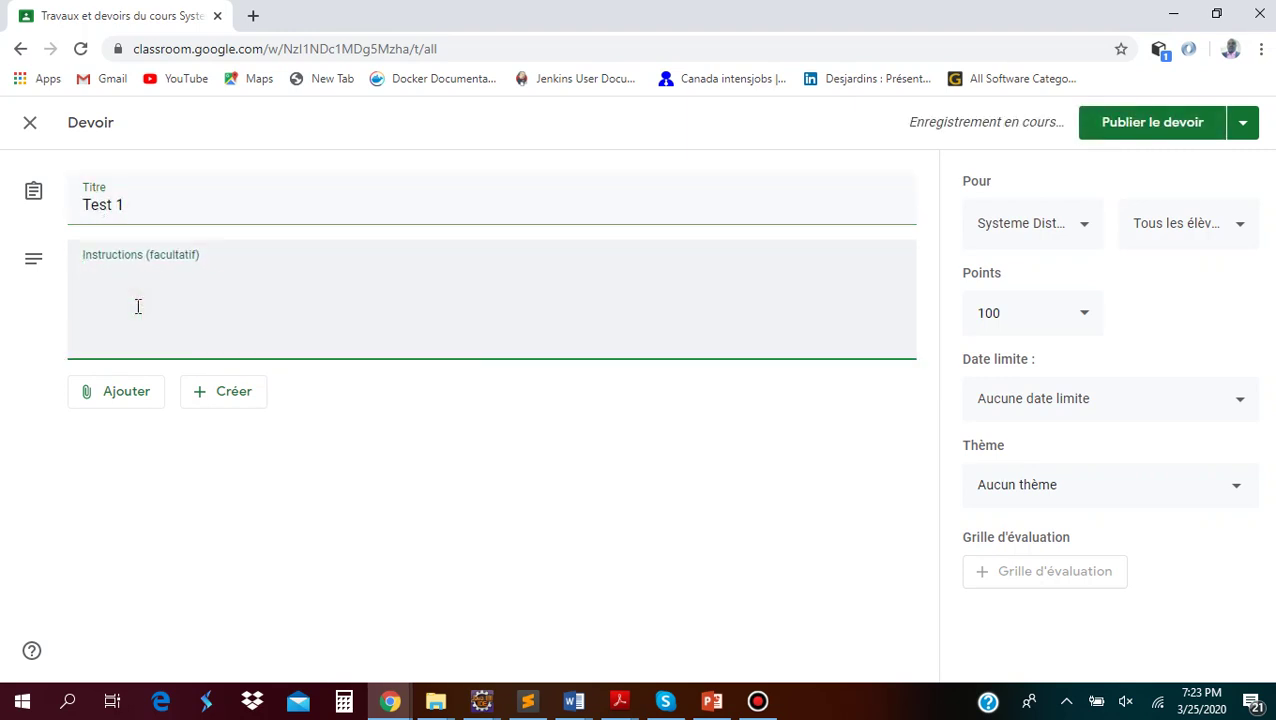
text(Test )
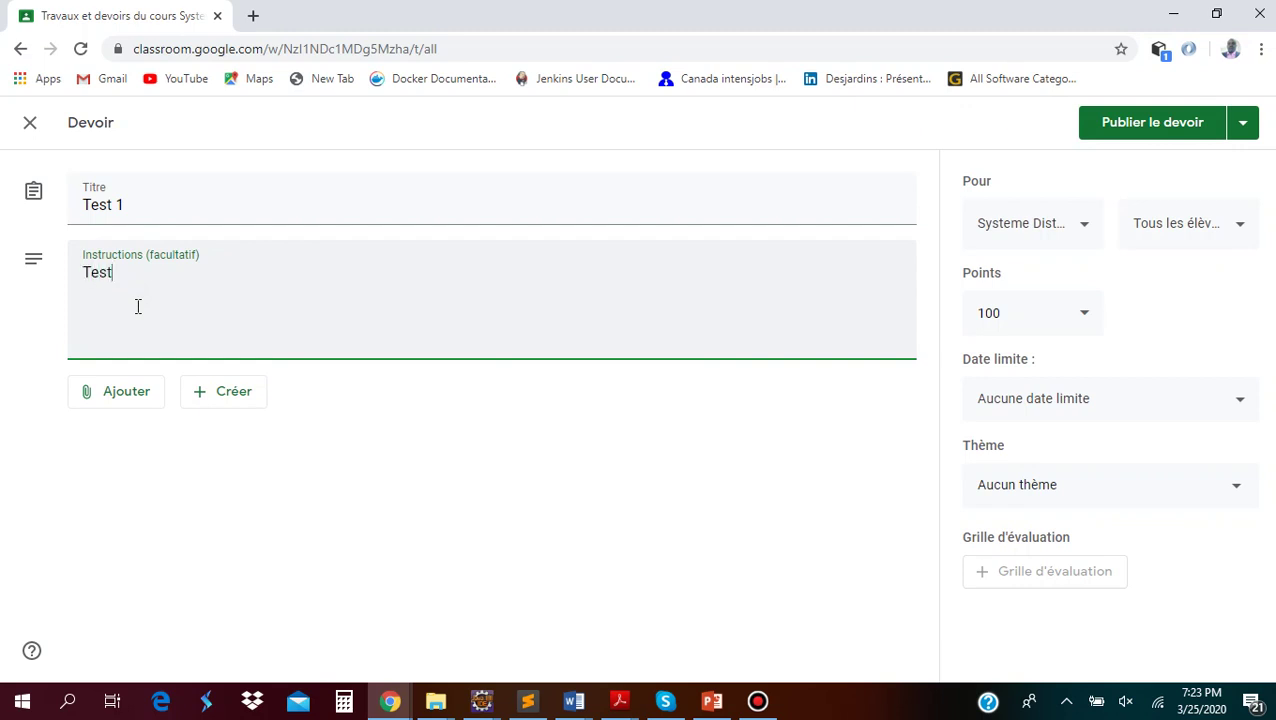
text(hebd)
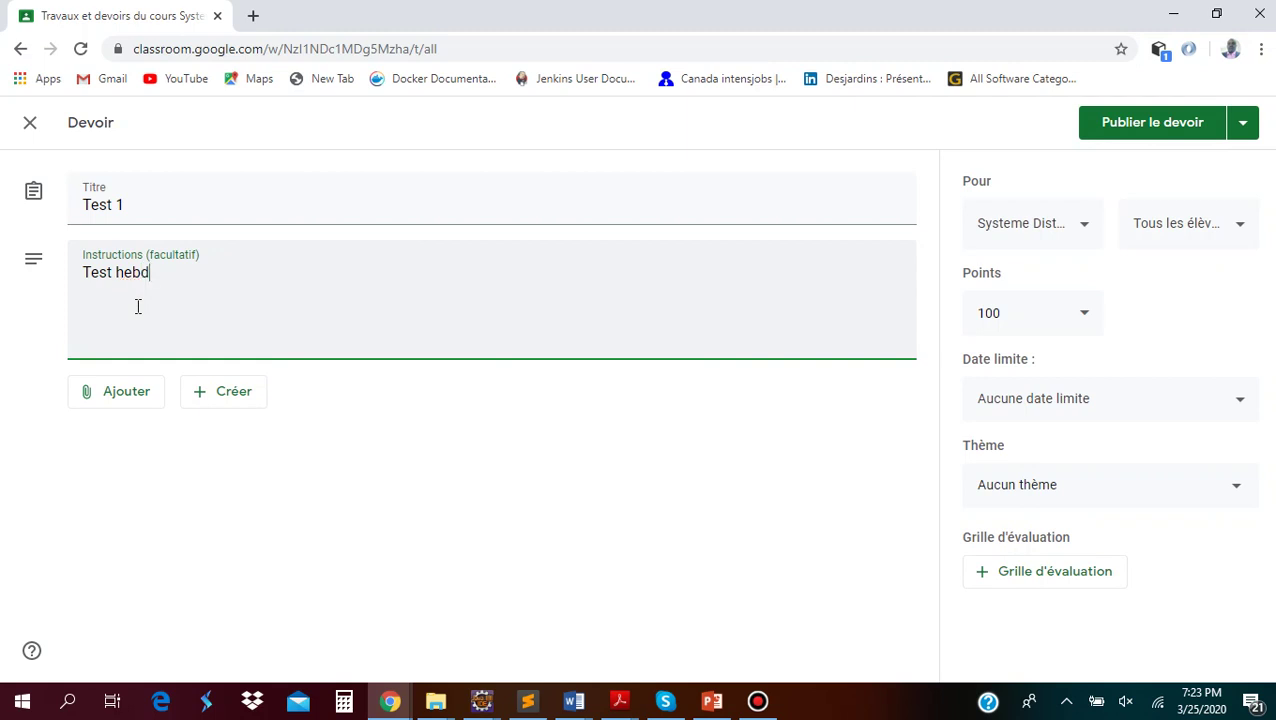
text(omad)
click(134, 393)
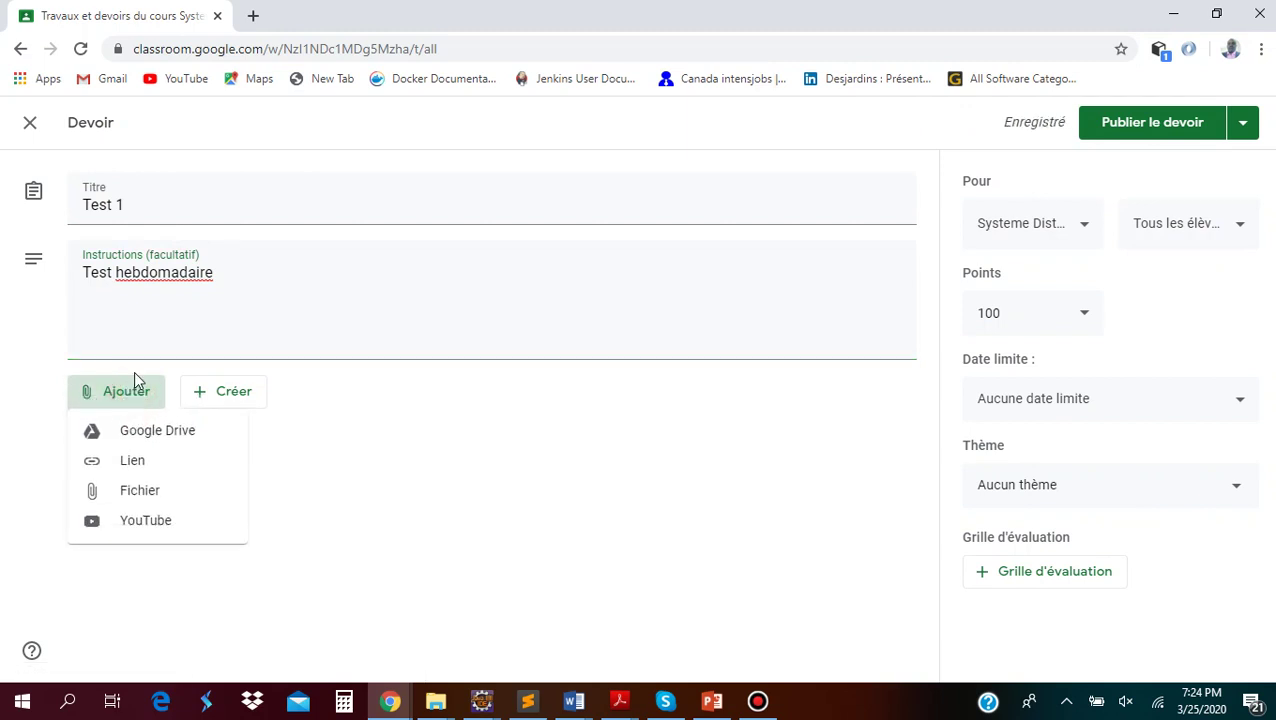
right_click(170, 277)
click(134, 302)
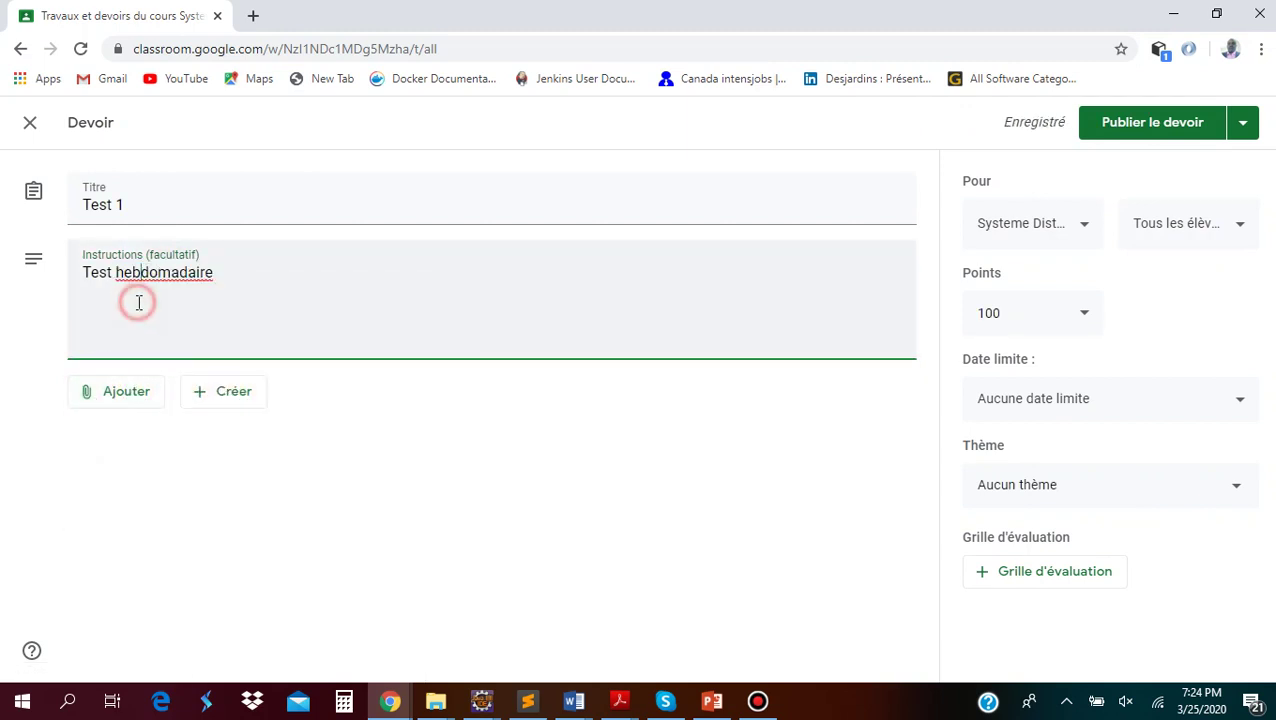
click(107, 402)
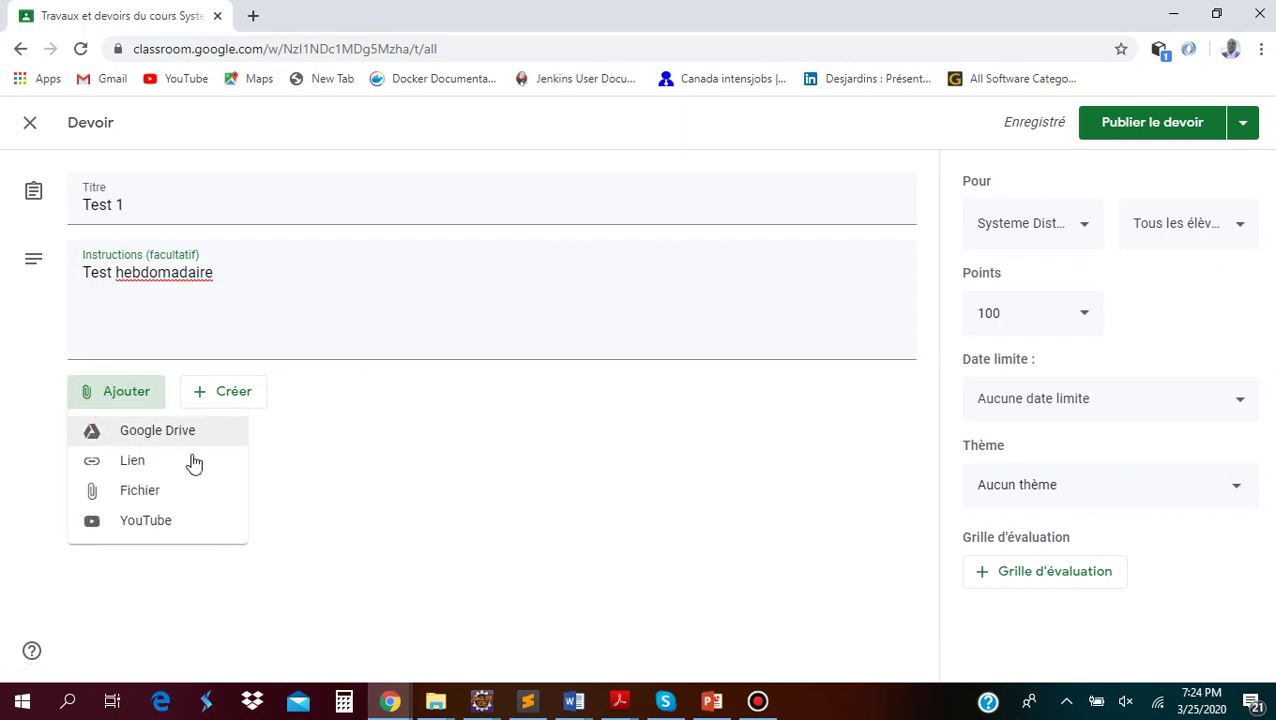
Upload 6-java-chapitre2.docx from the computer and attach it to the Test 1 assignment
click(141, 494)
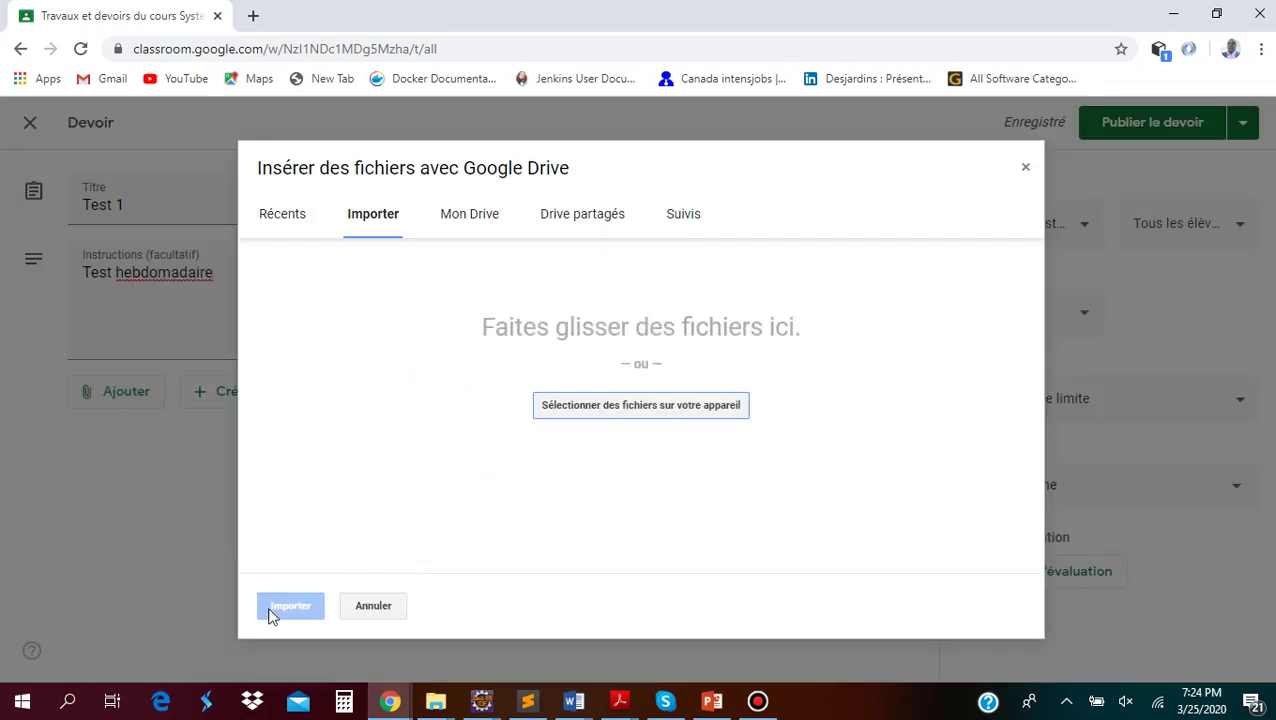
click(607, 419)
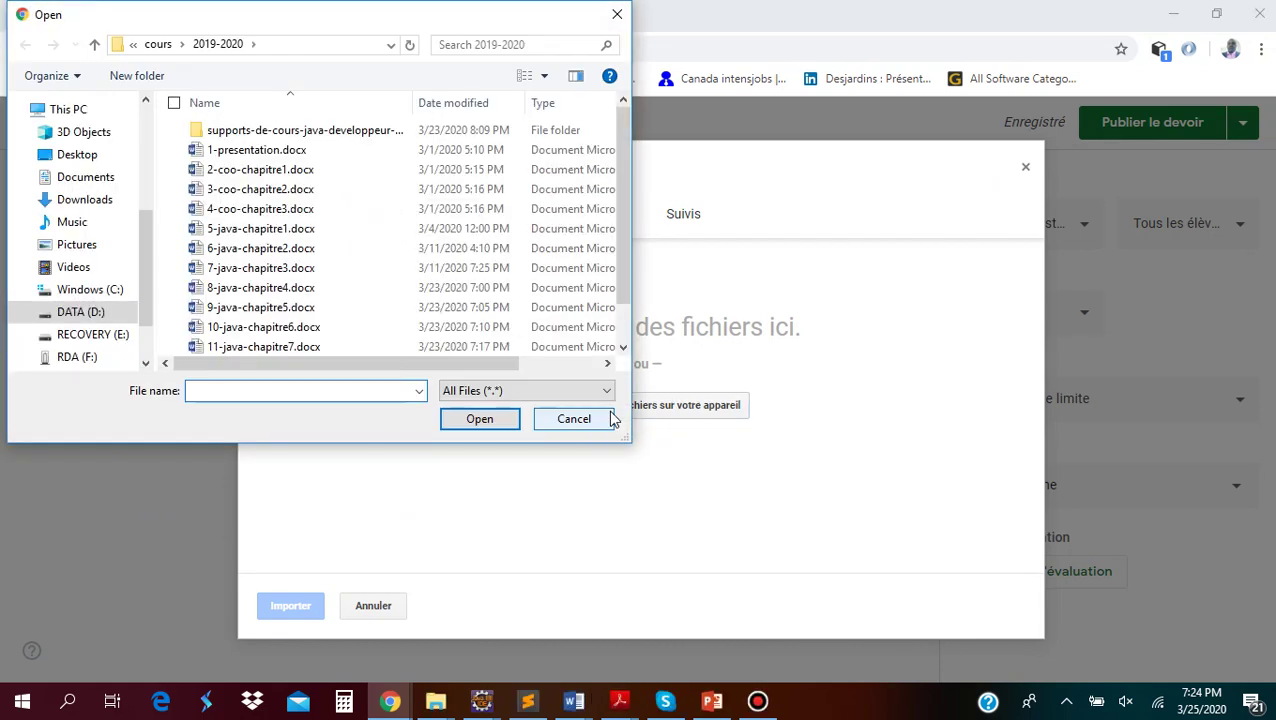
double_click(262, 248)
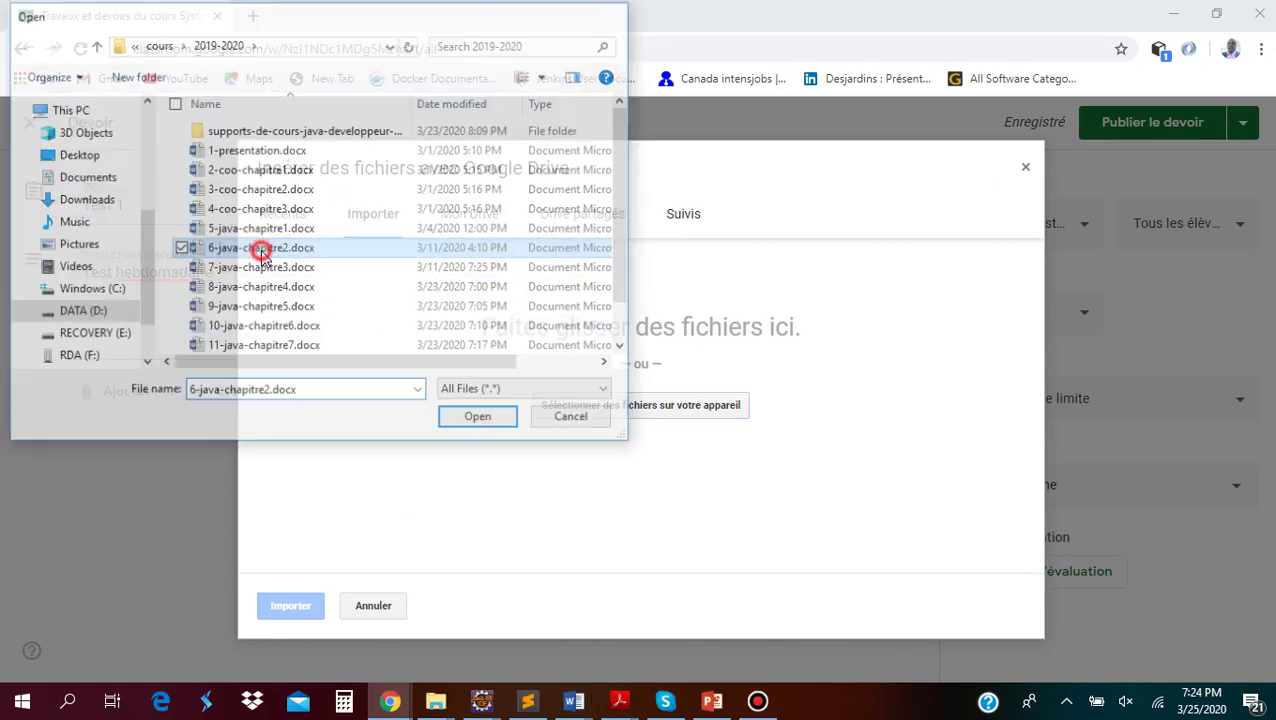
click(286, 612)
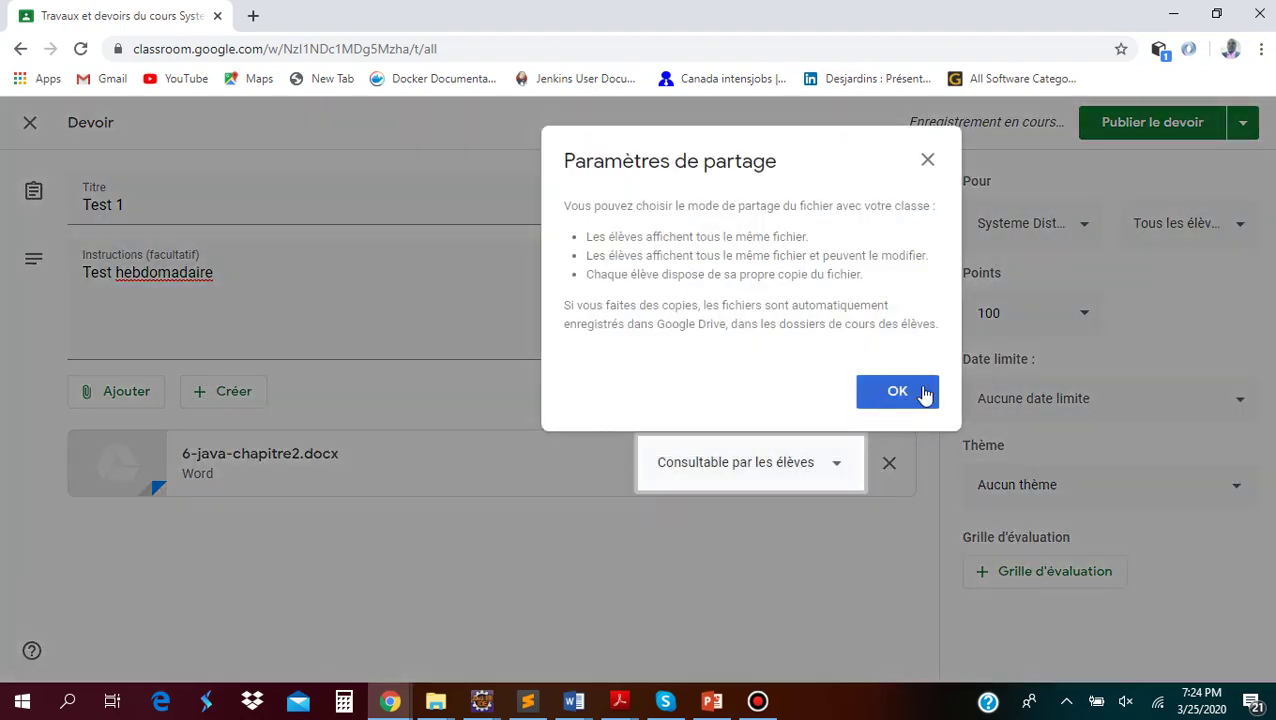
click(897, 391)
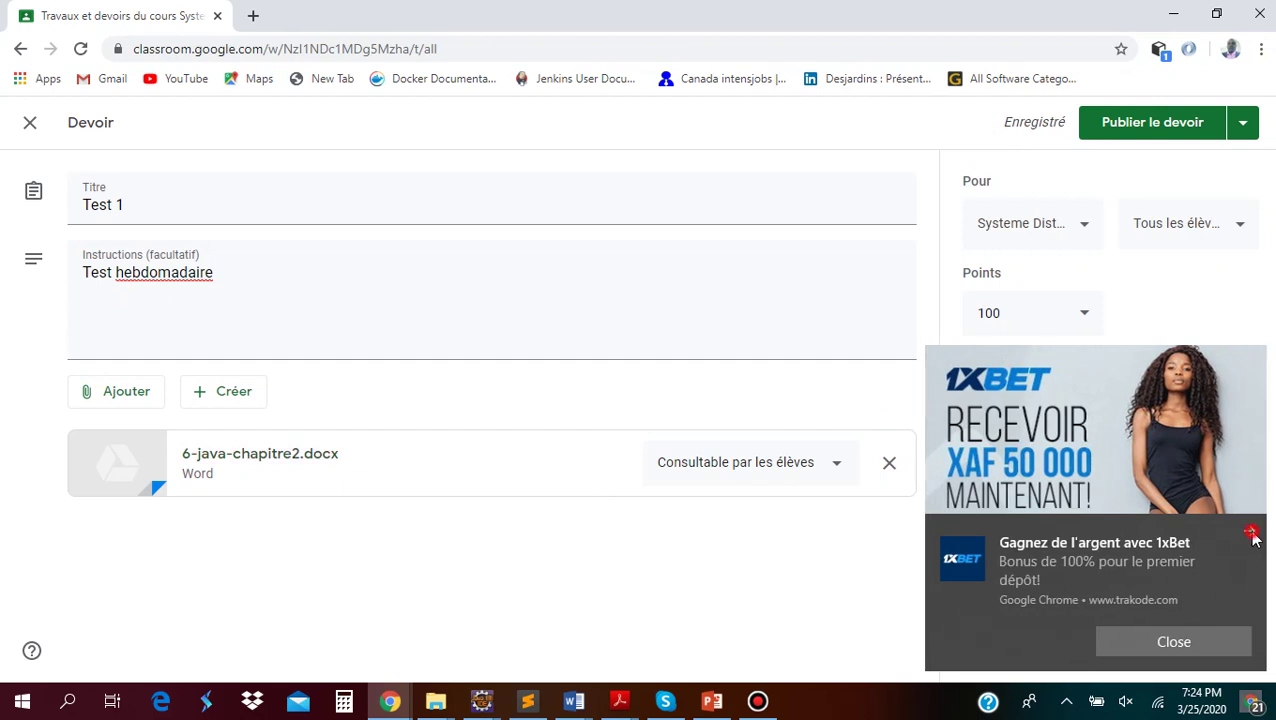
click(1251, 532)
click(835, 464)
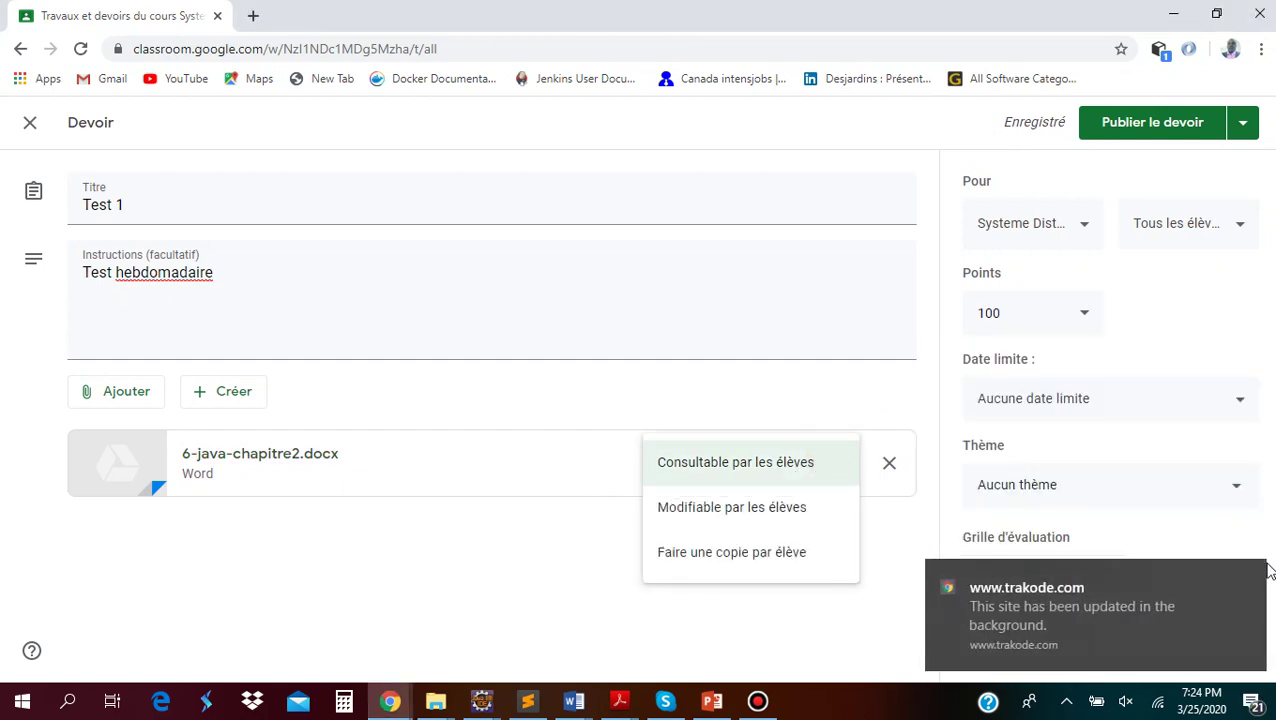
click(1253, 576)
click(820, 464)
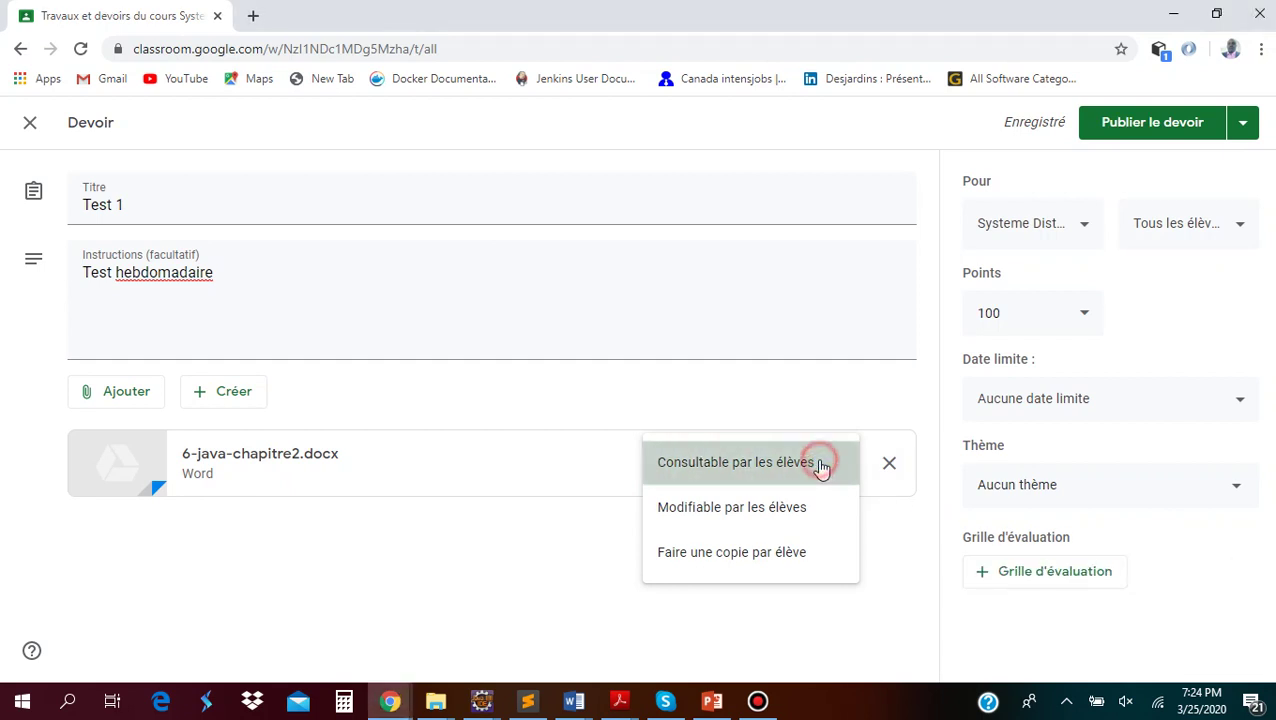
click(822, 466)
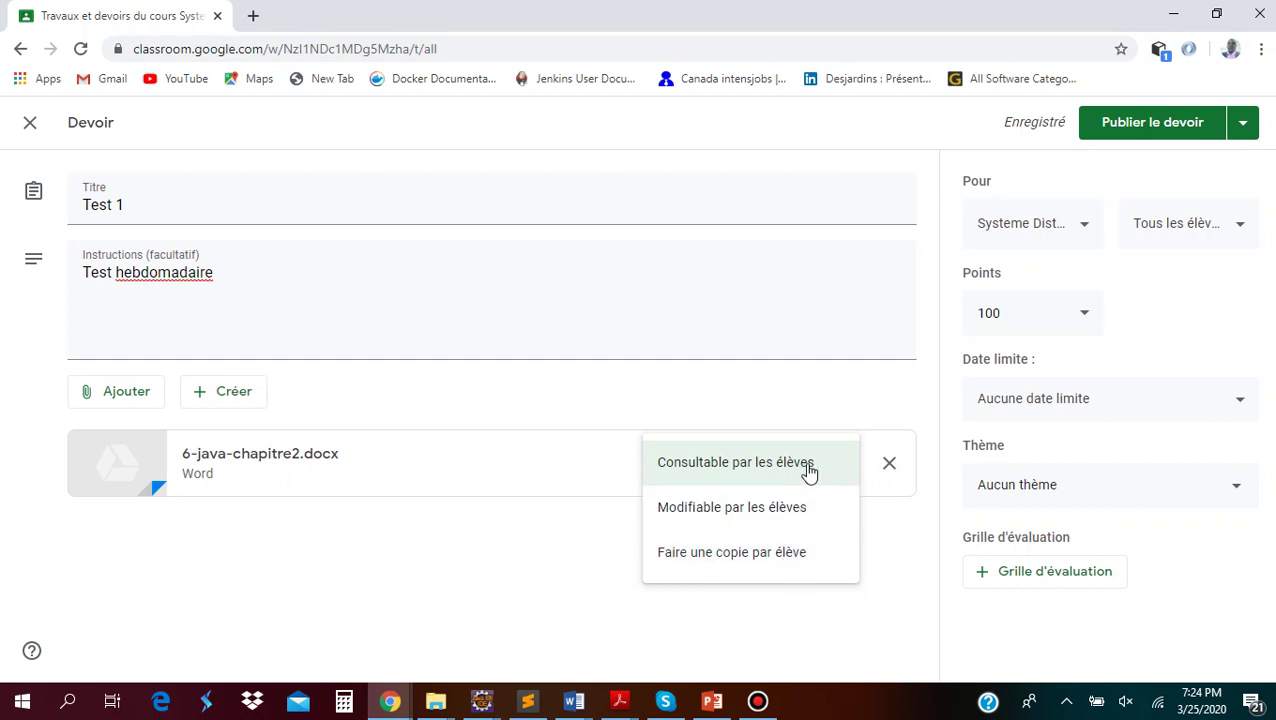
click(811, 467)
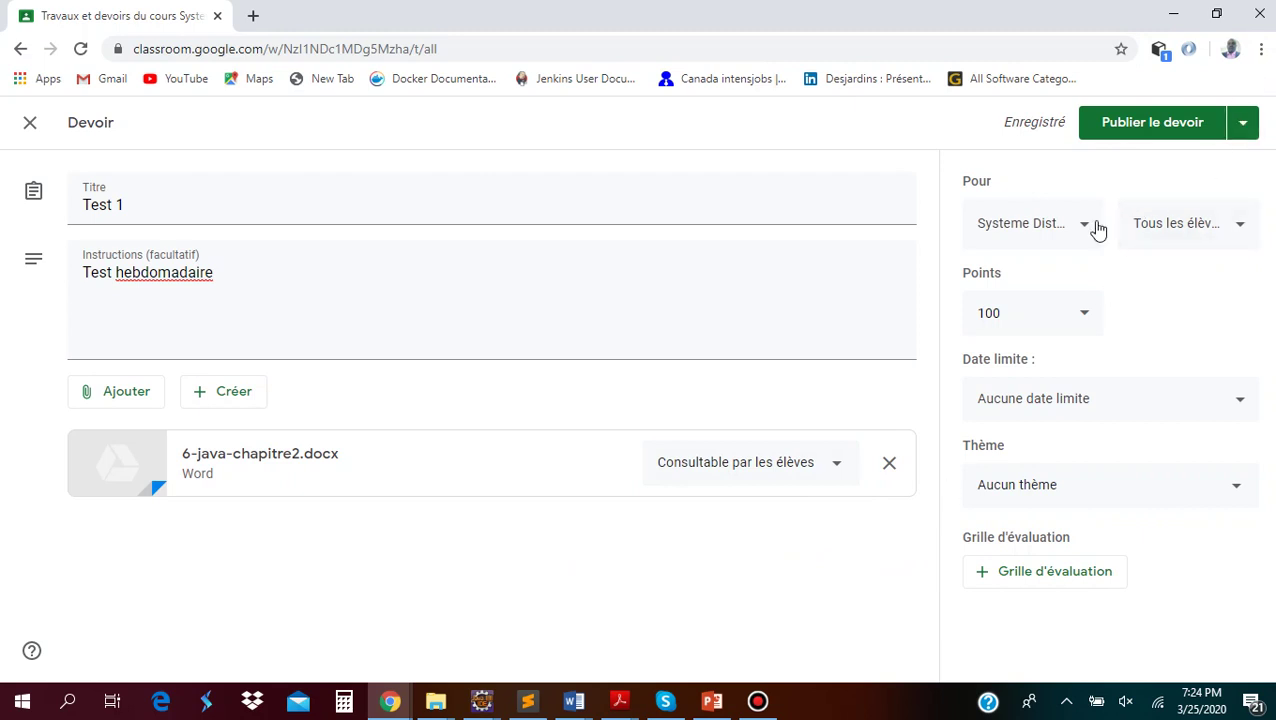
click(1086, 316)
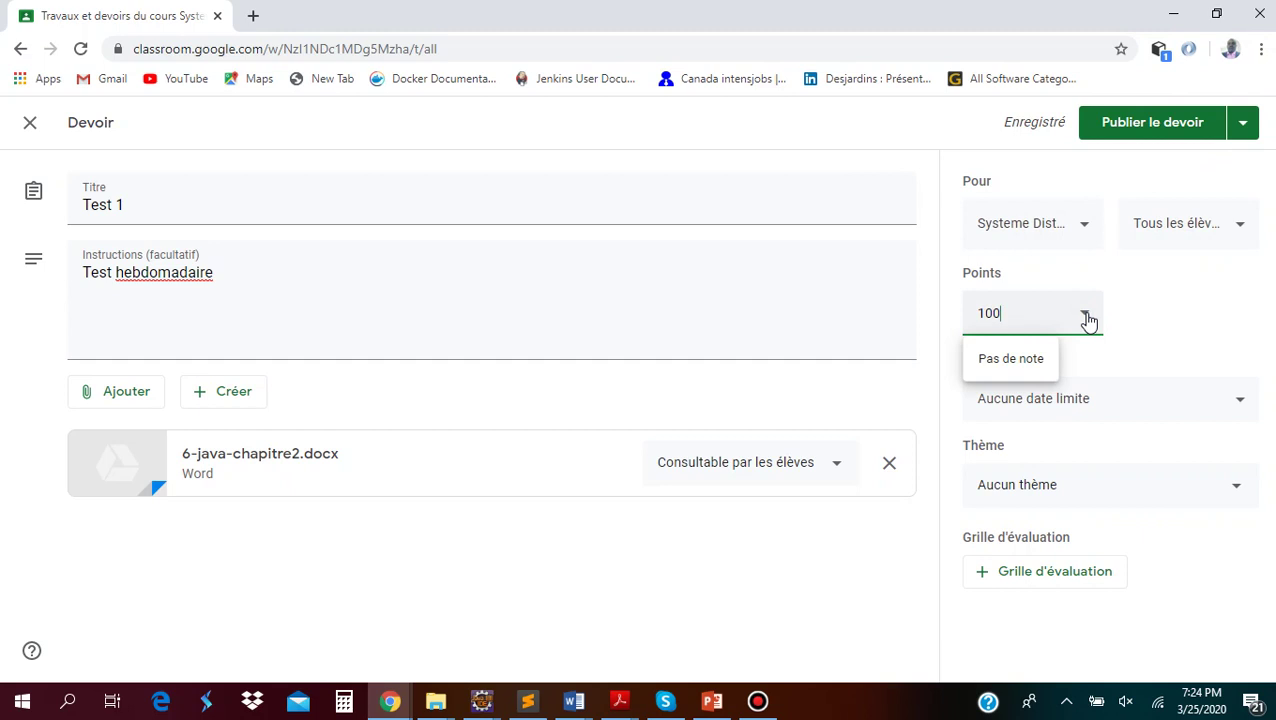
drag(1014, 313, 953, 316)
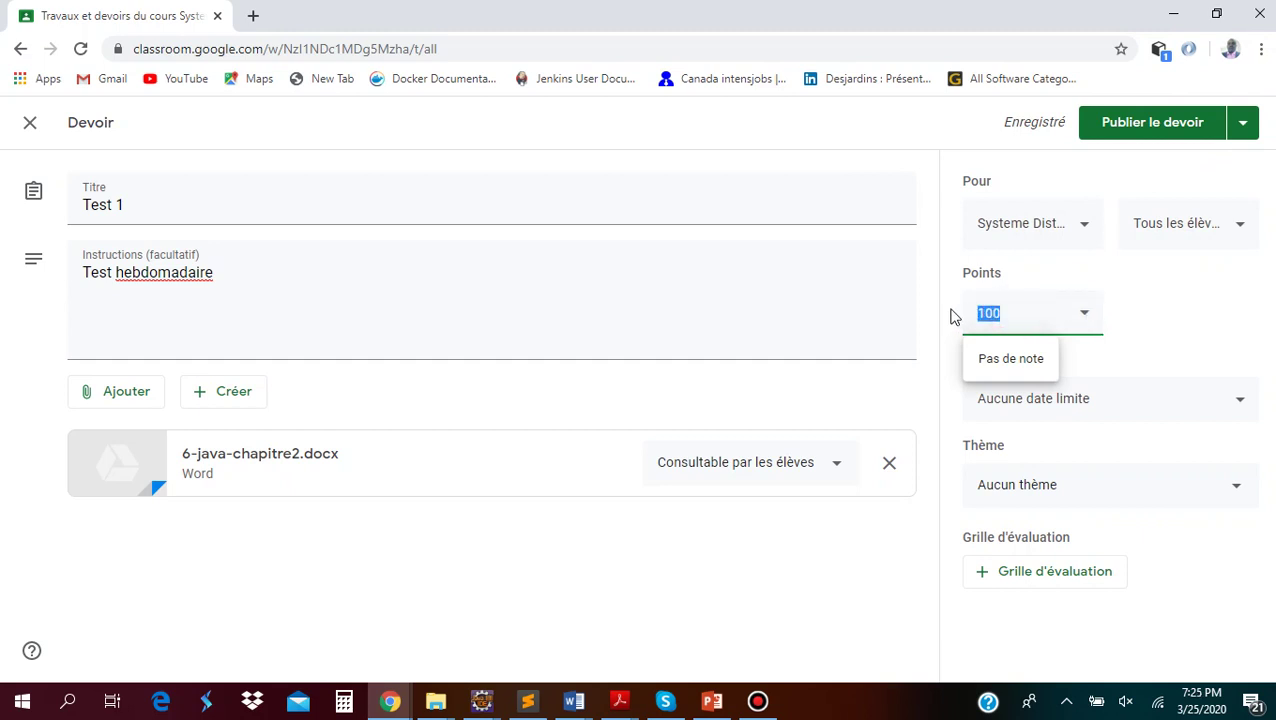
text(20)
Apply 20 points to Test 1 and set its due date to Sunday 29 March at 23:59
click(1200, 314)
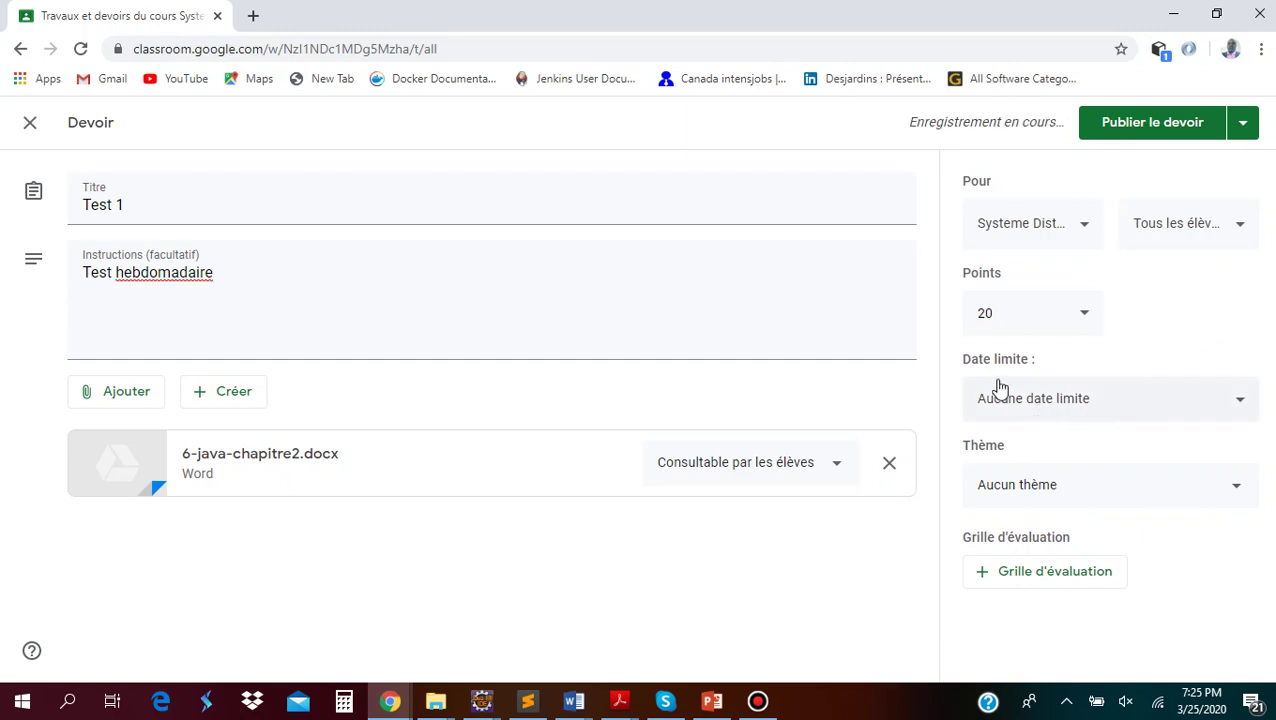
click(1025, 403)
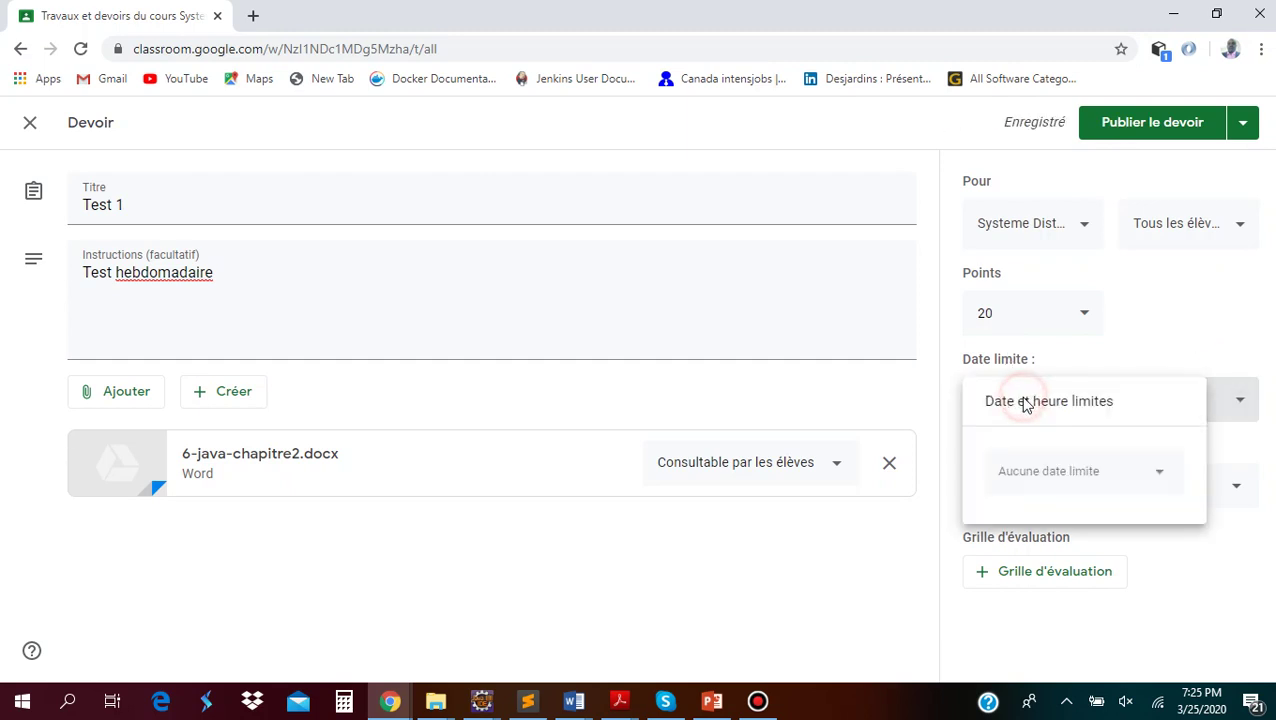
click(1080, 468)
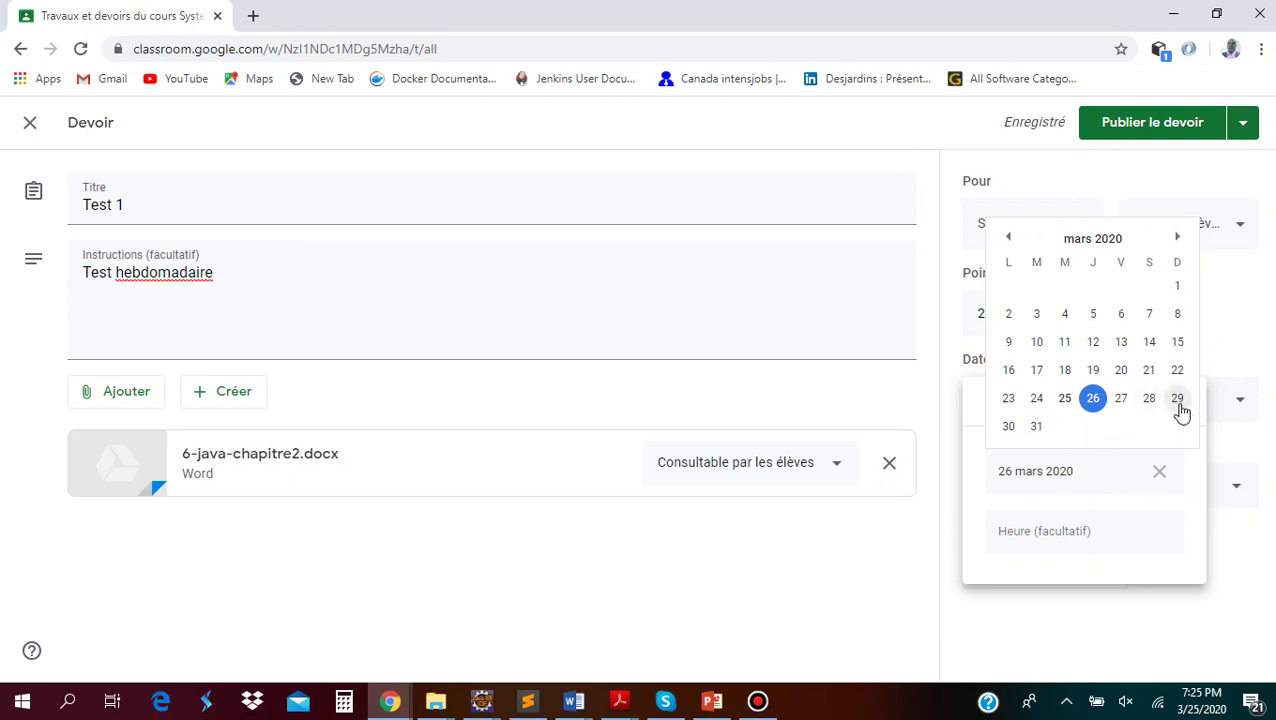
click(1177, 399)
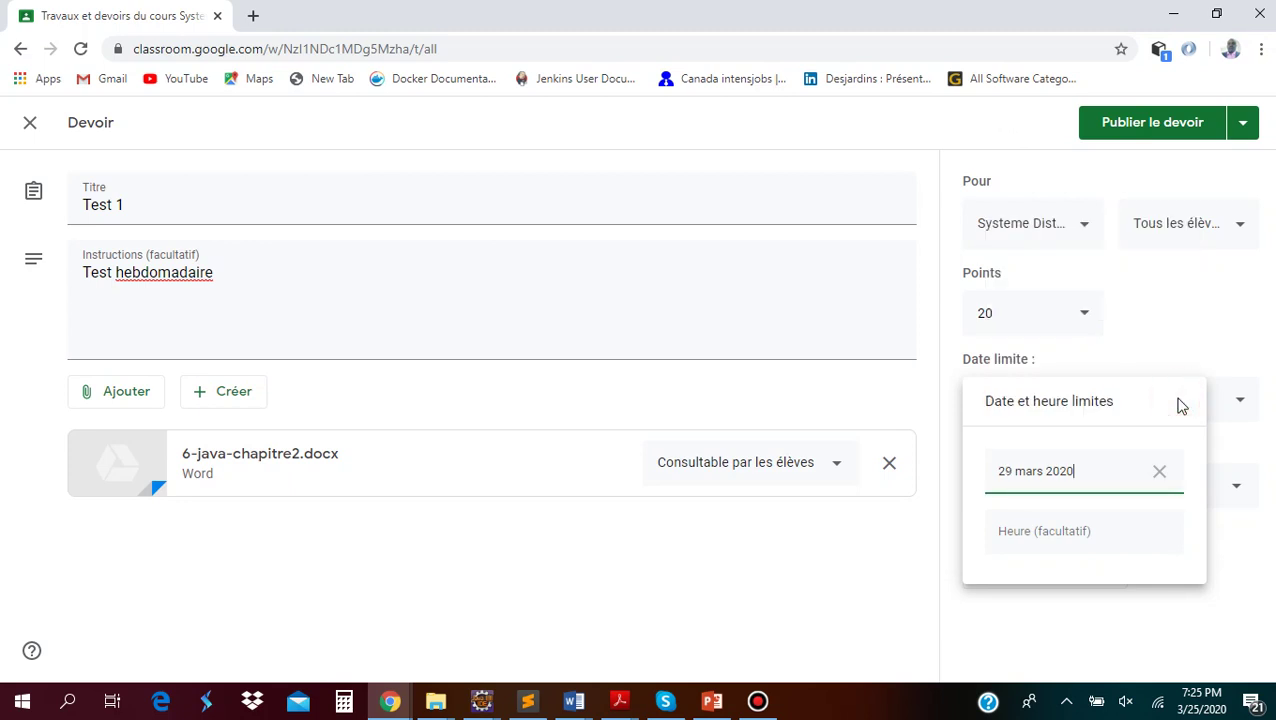
click(1031, 531)
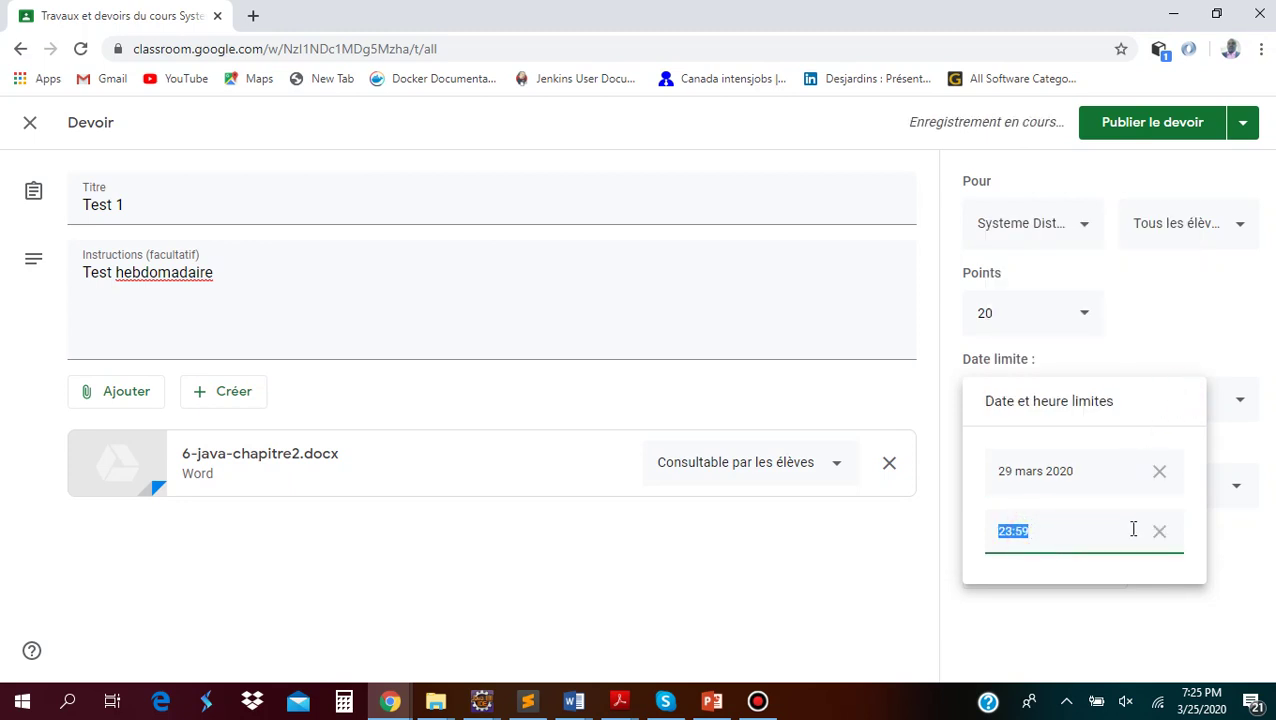
click(1218, 310)
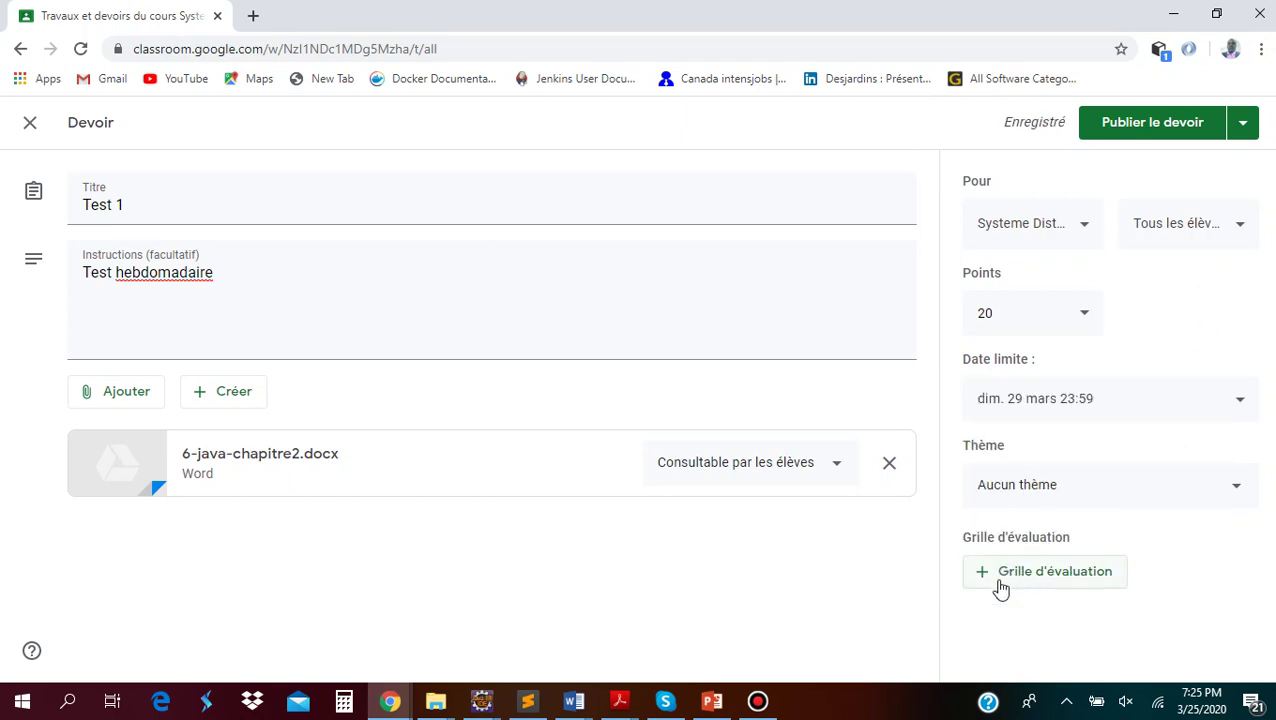
Check the rubric and publishing options without changes, then publish the Test 1 assignment
click(1106, 584)
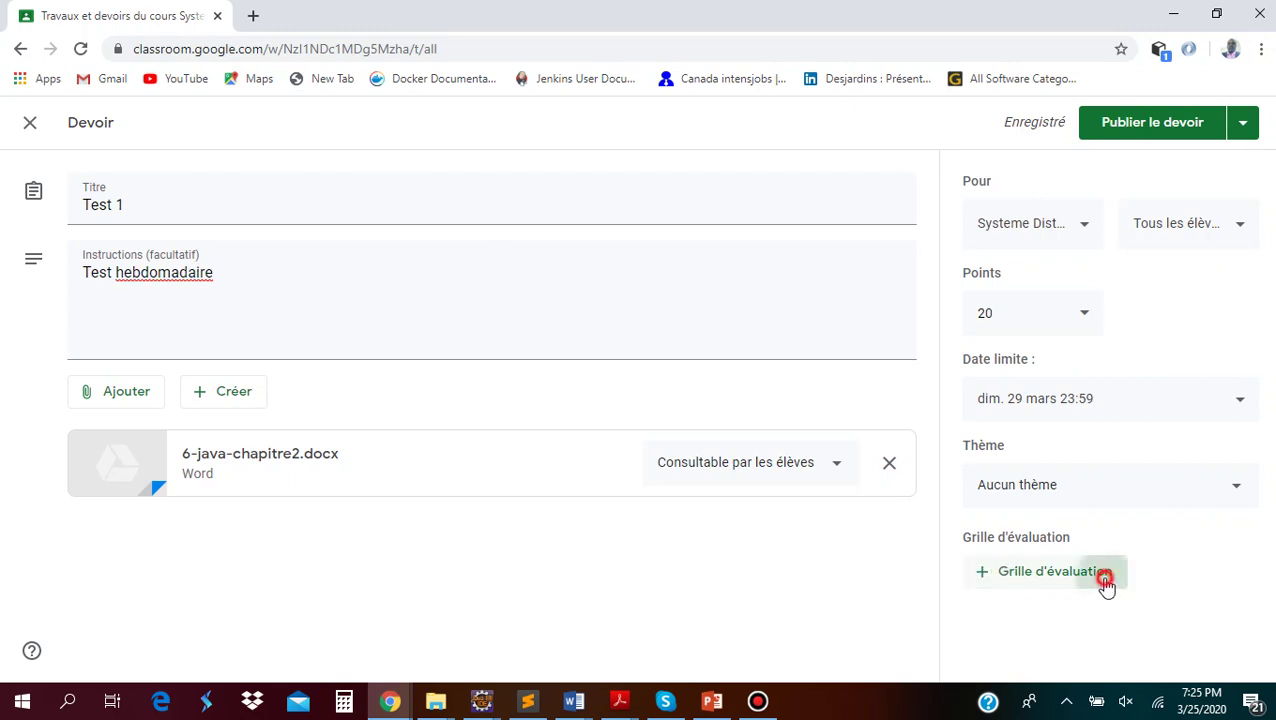
click(1202, 545)
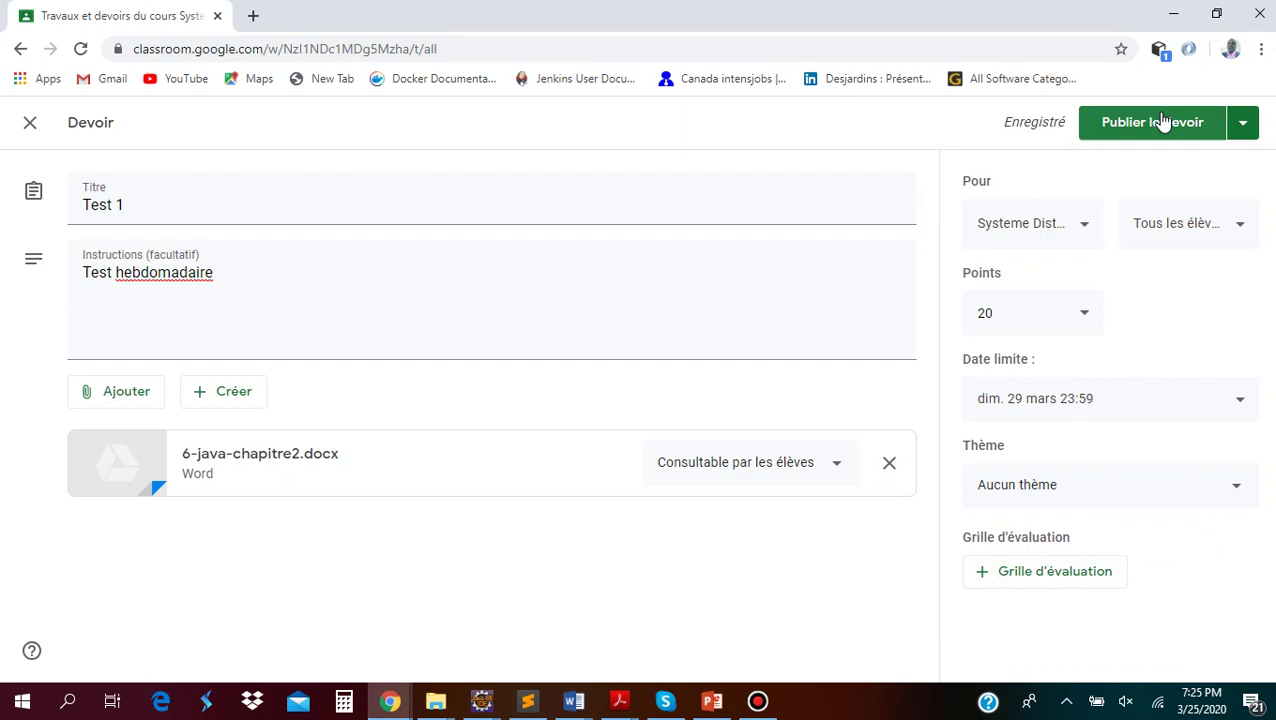
click(1246, 126)
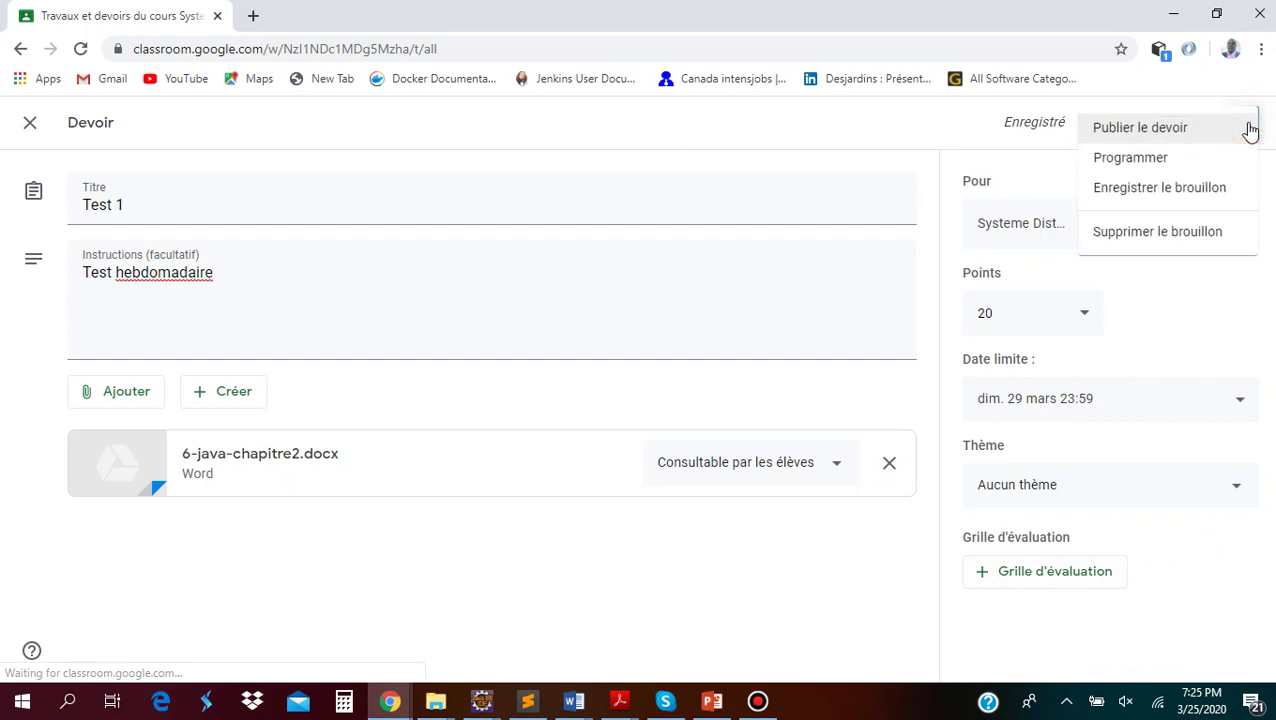
click(905, 133)
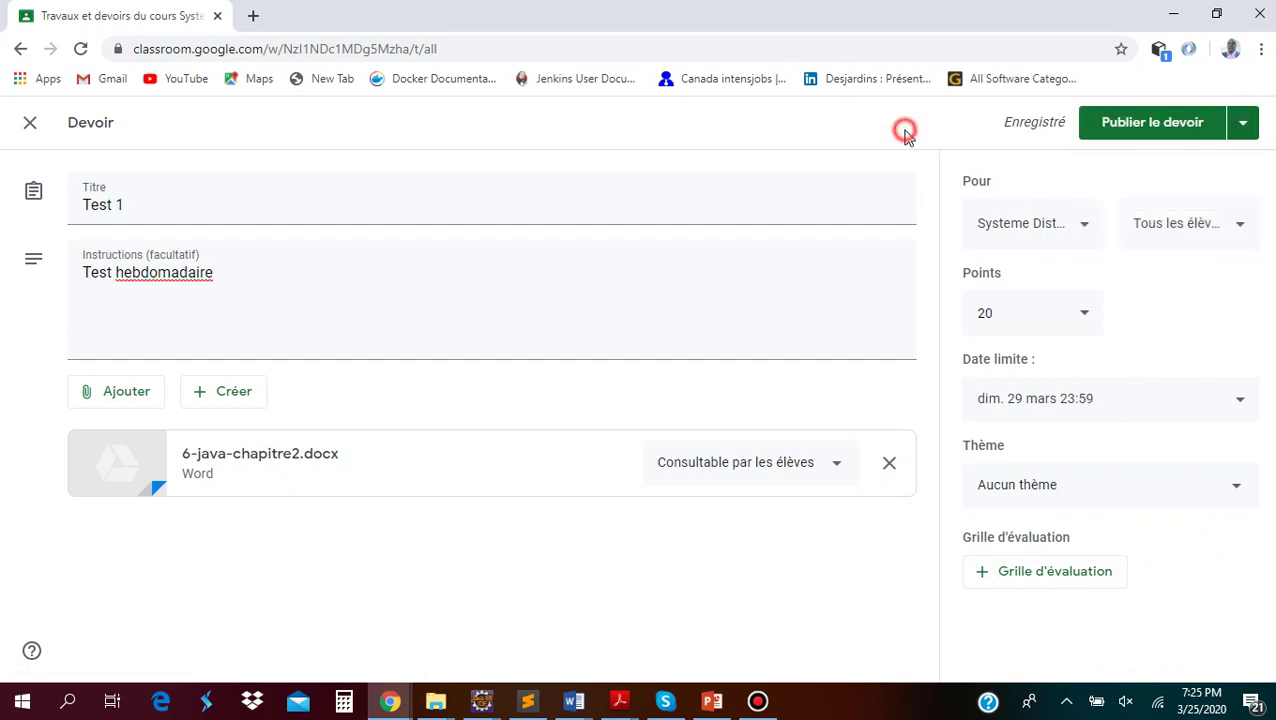
click(1168, 124)
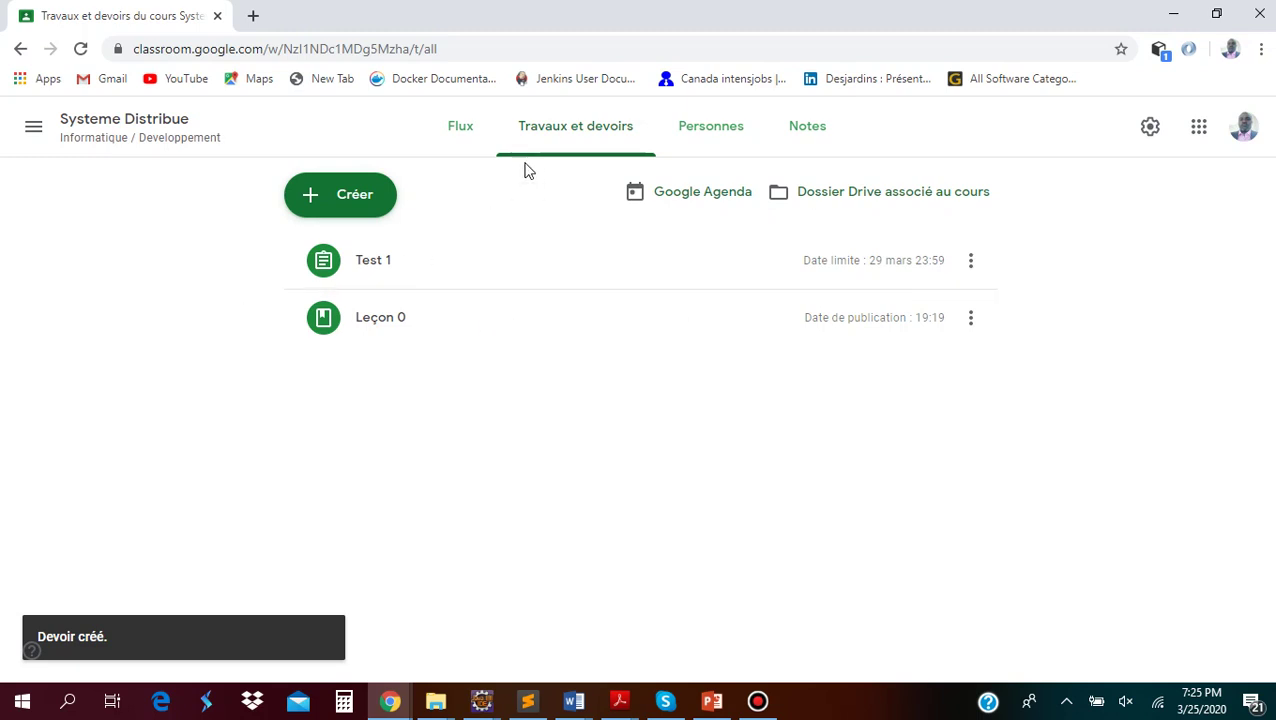
Switch from the stream to the Travaux et devoirs page and bring up the Créer menu
click(462, 134)
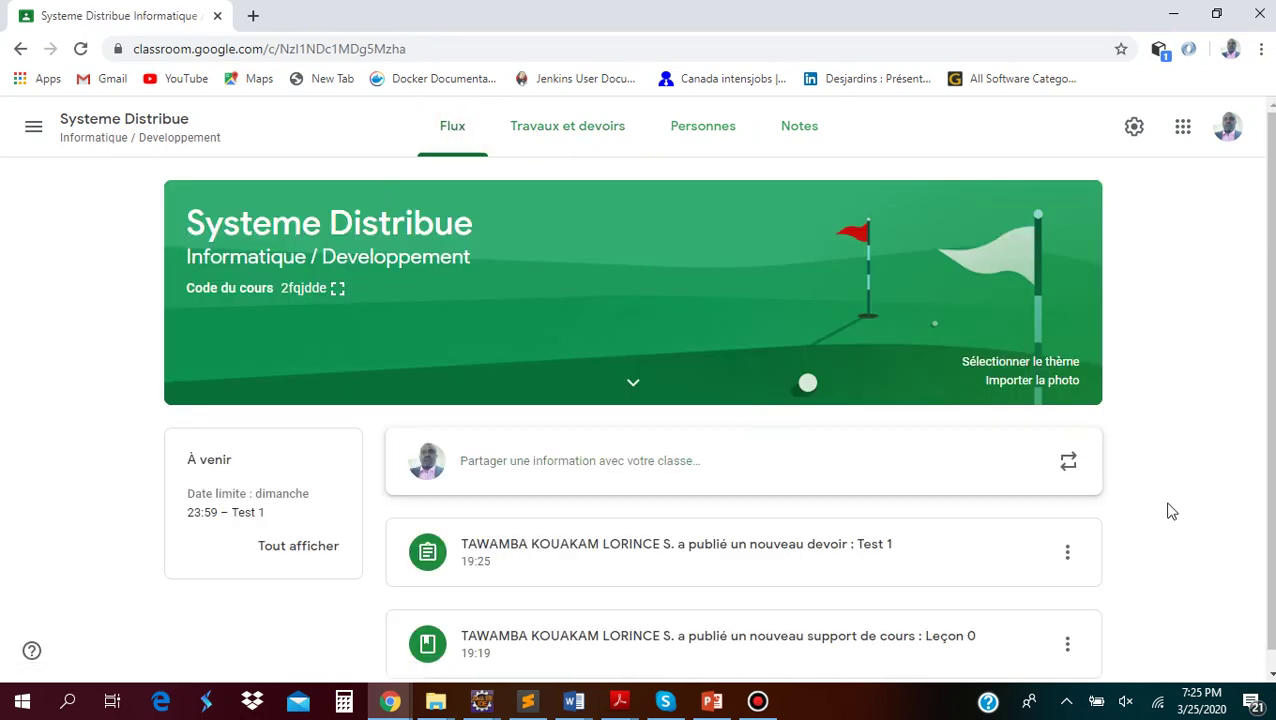
scroll(928, 672, down, 1)
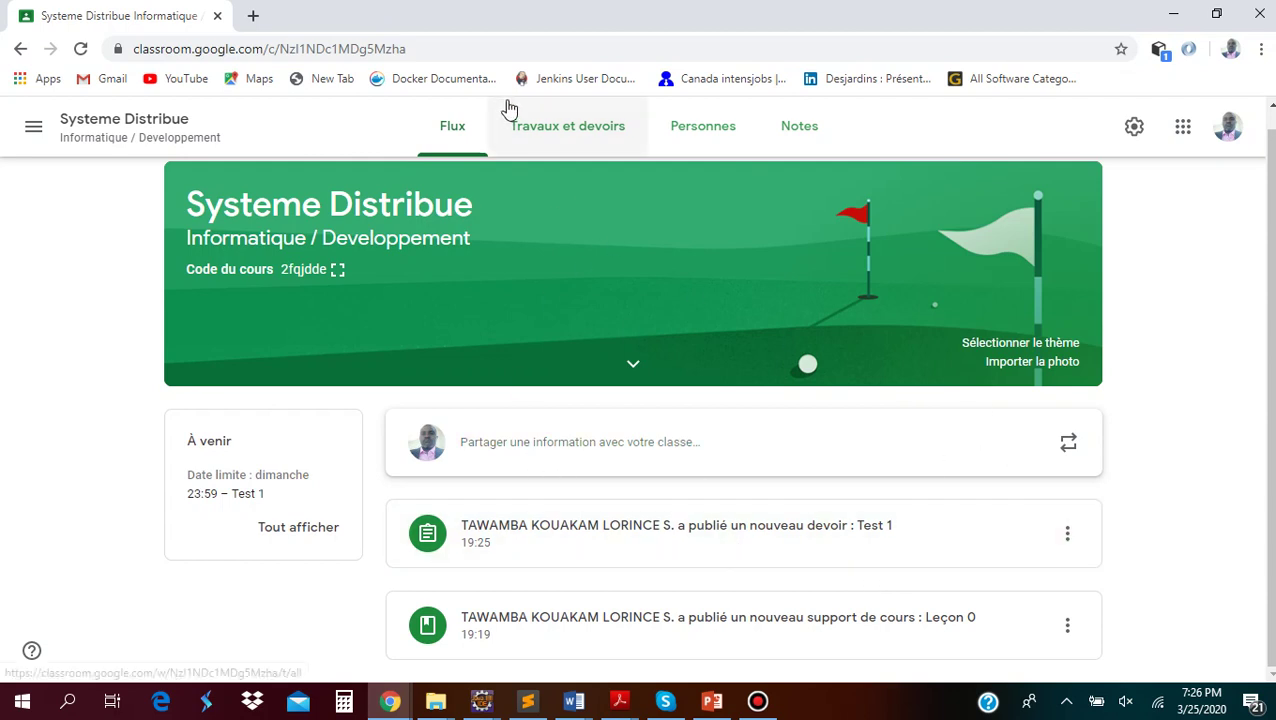
click(548, 131)
click(345, 200)
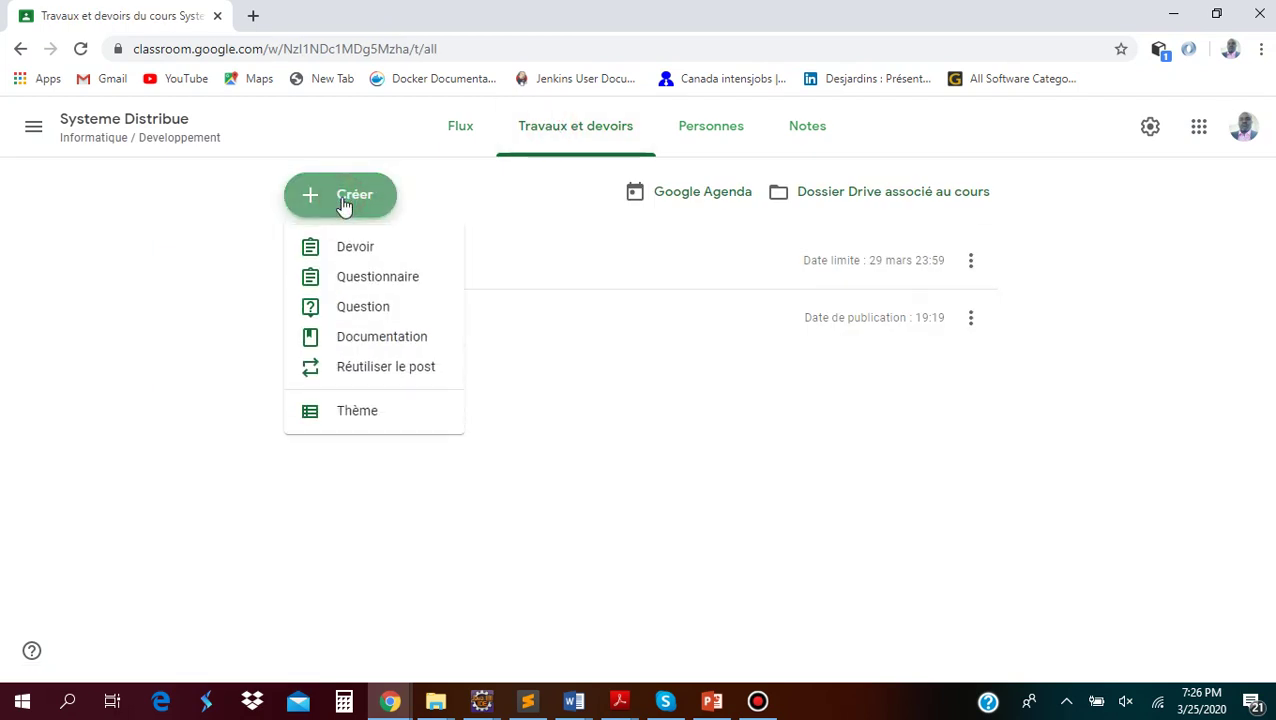
Start a Documentation post titled 'Leçon 1' with description 'Introduction' and choose a Google Drive attachment
click(352, 337)
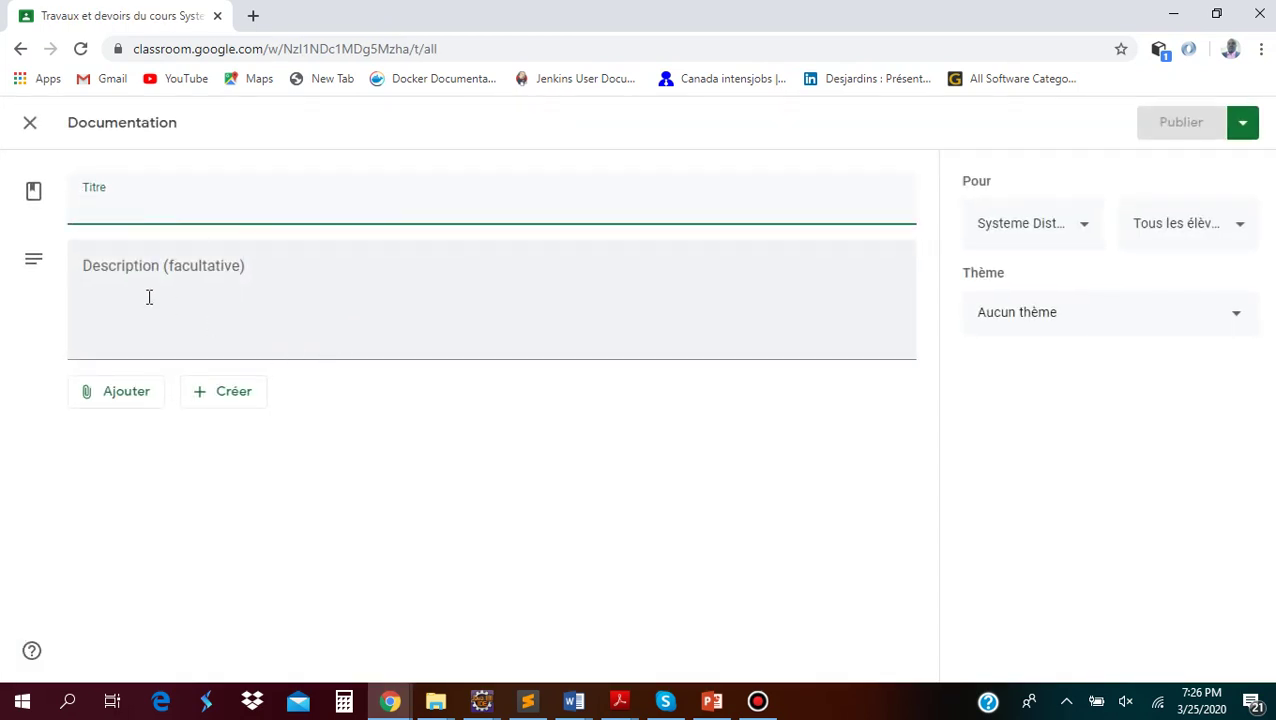
click(159, 207)
text(Leçon 1)
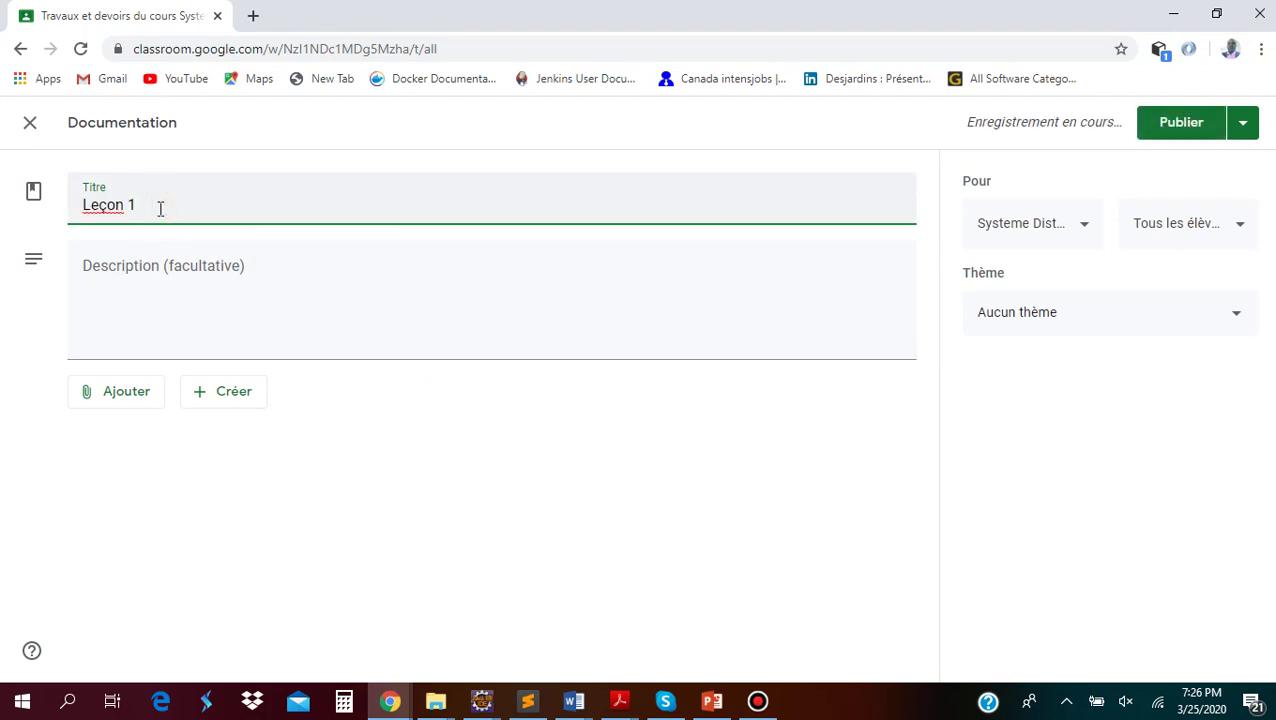
click(179, 337)
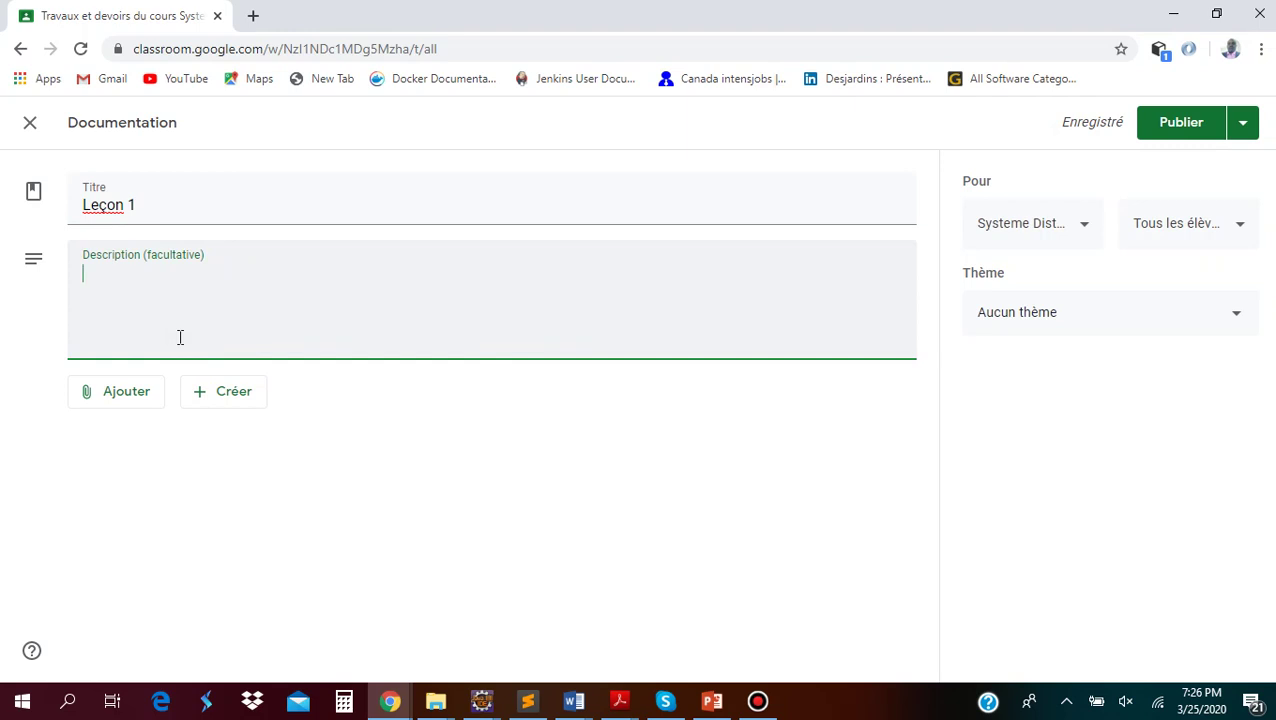
text(Introduction)
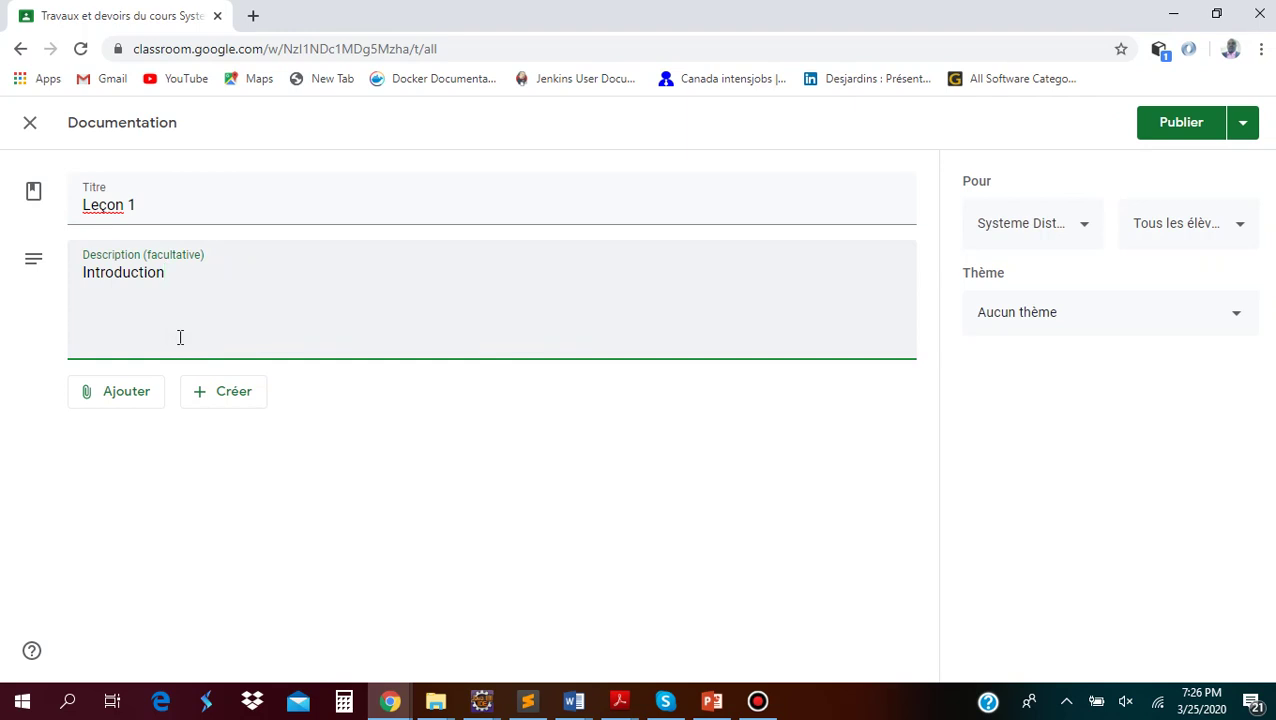
click(120, 396)
click(152, 441)
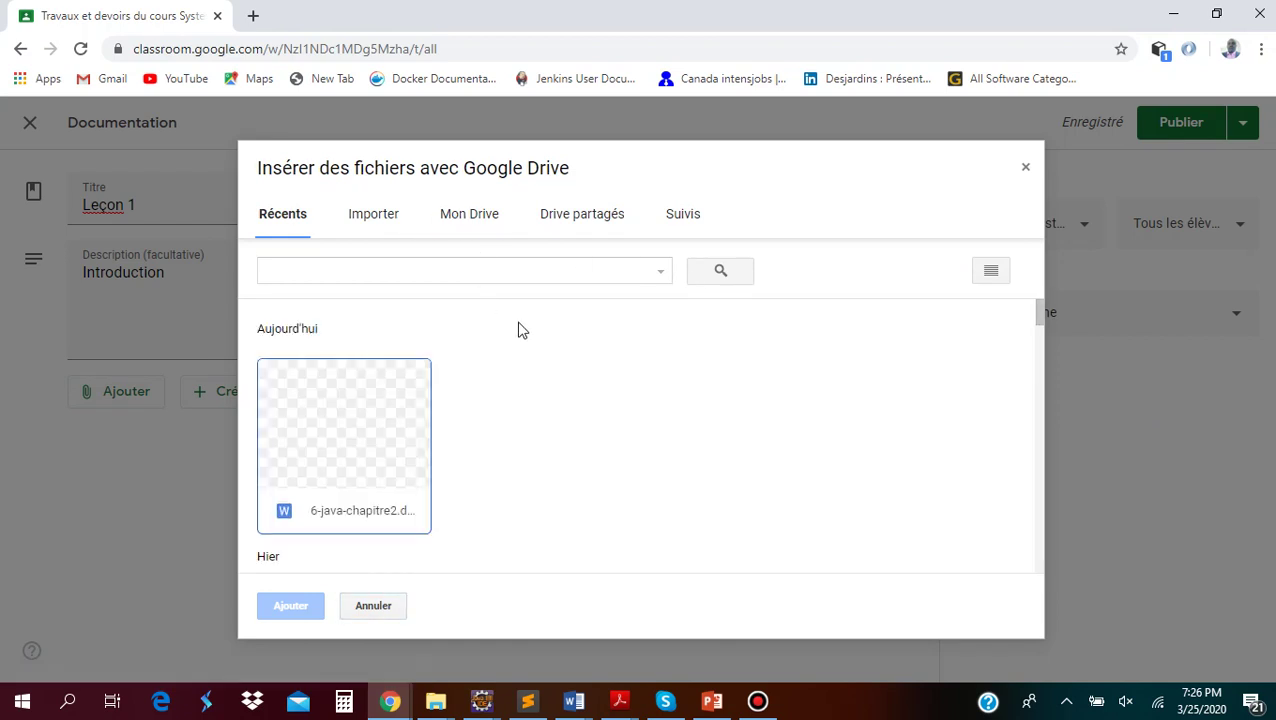
Browse Mon Drive to enseignement-universitaire > programmation-objet-2 > cours > 2019-2020 > version-pdf
click(470, 218)
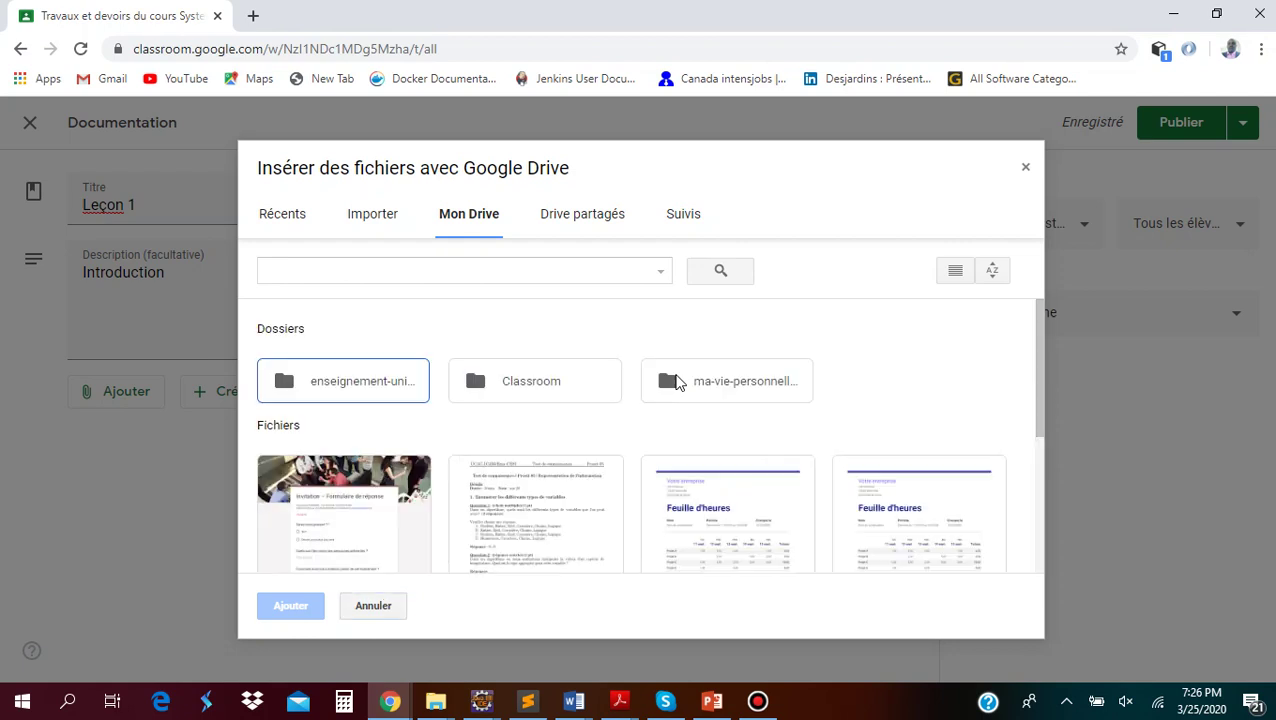
double_click(347, 388)
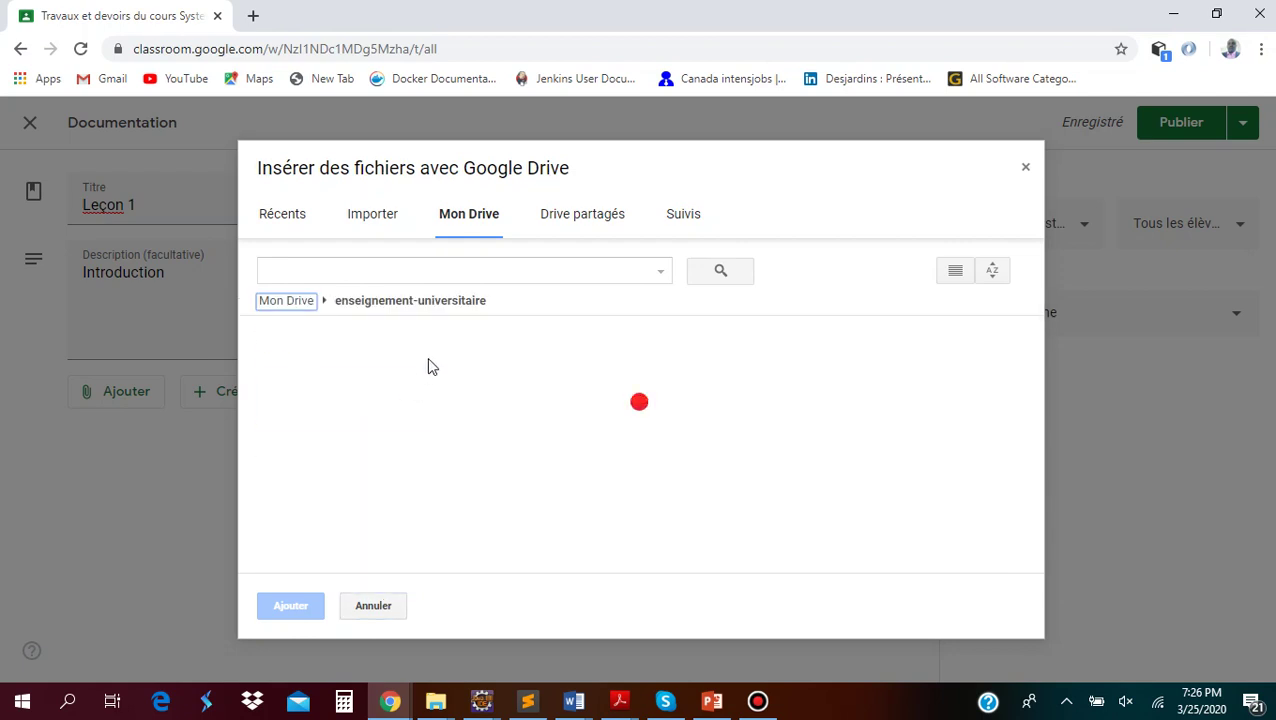
double_click(574, 411)
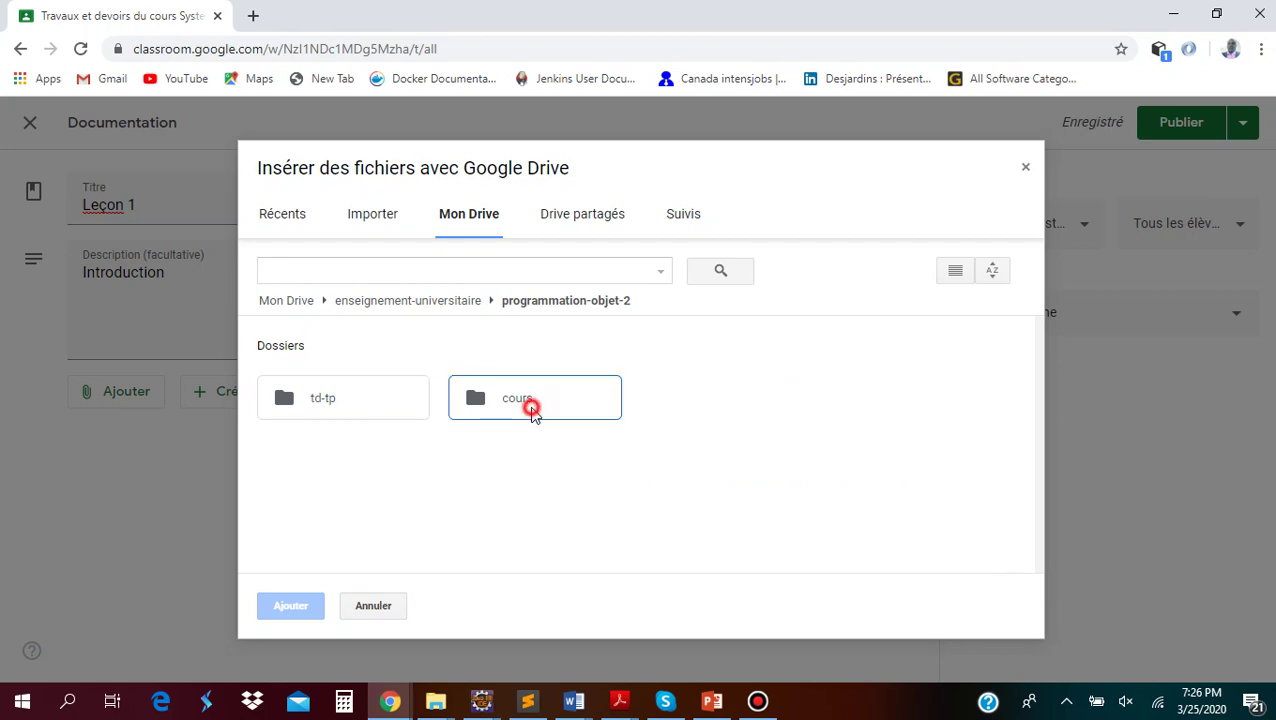
double_click(530, 405)
double_click(306, 402)
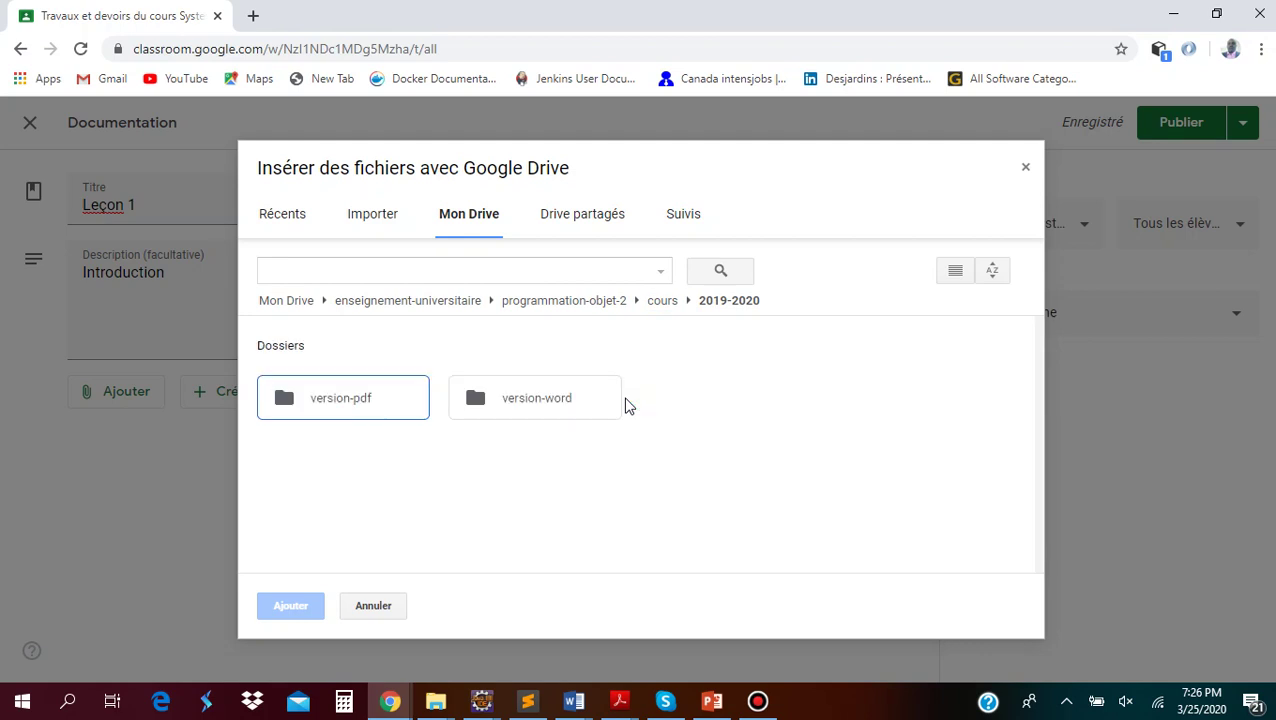
double_click(342, 400)
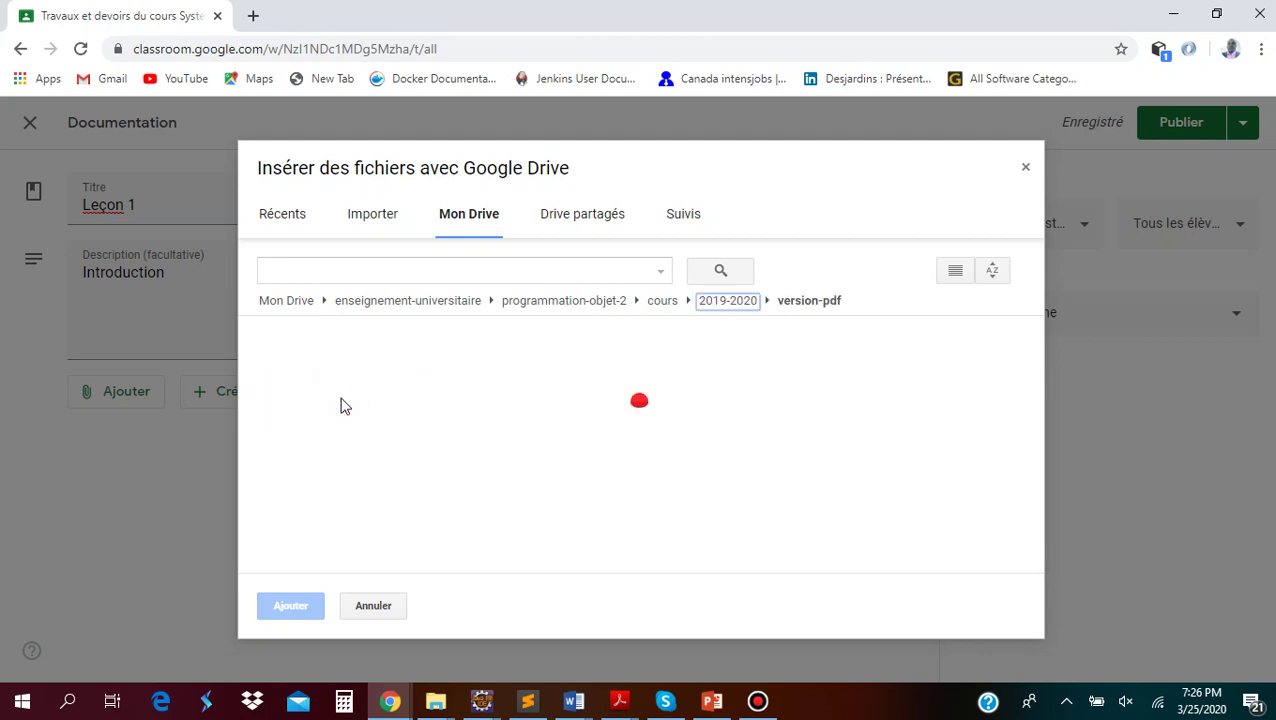
Attach 3-chapitre1.pdf to Leçon 1 and publish the material
scroll(843, 460, down, 2)
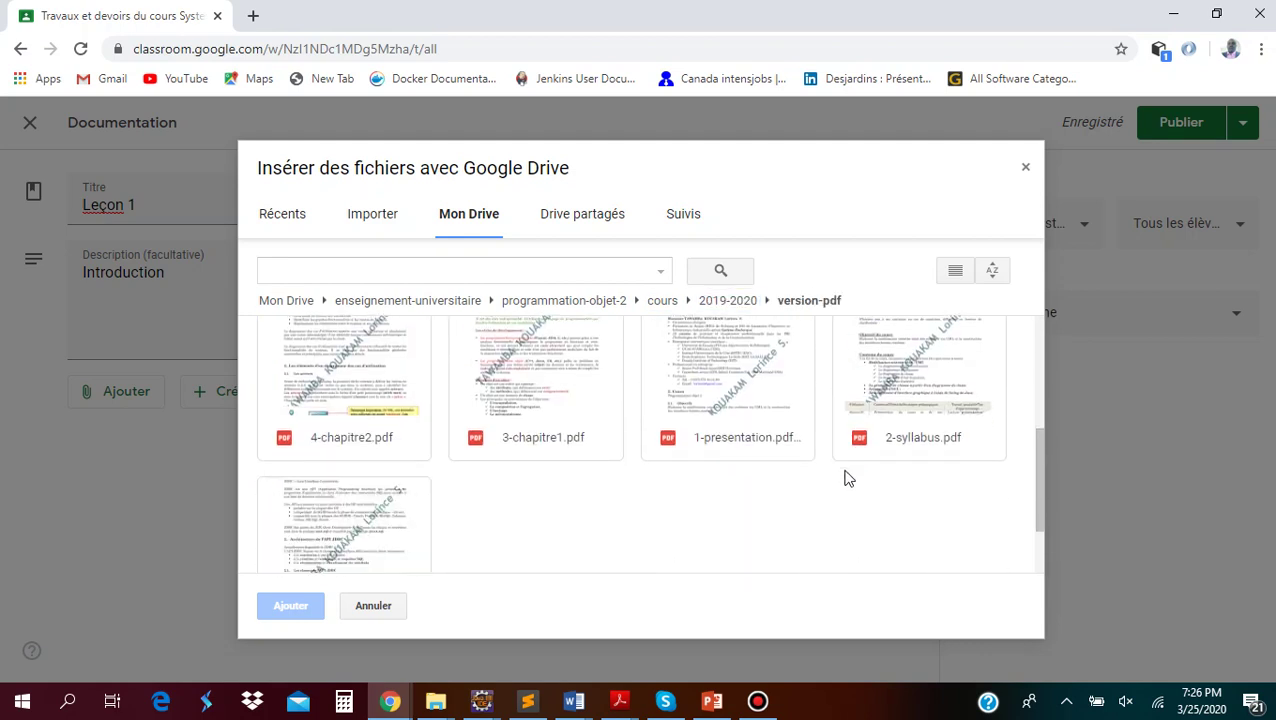
click(517, 368)
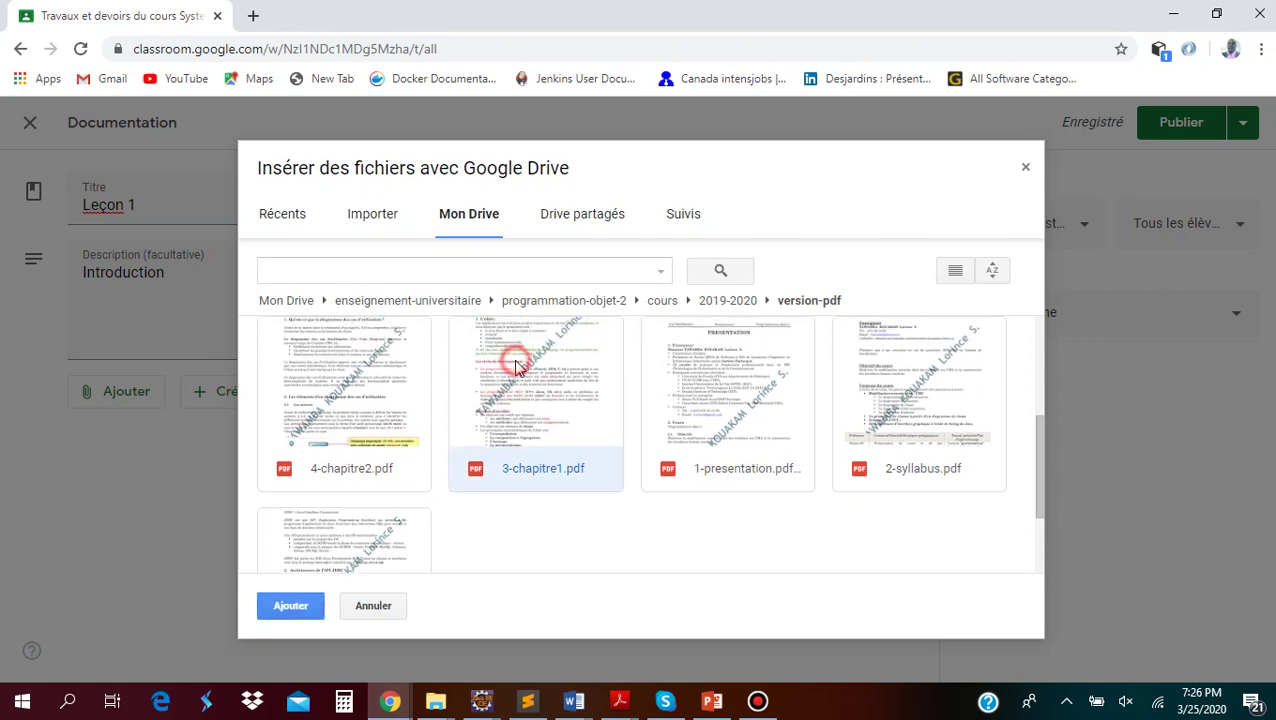
click(290, 607)
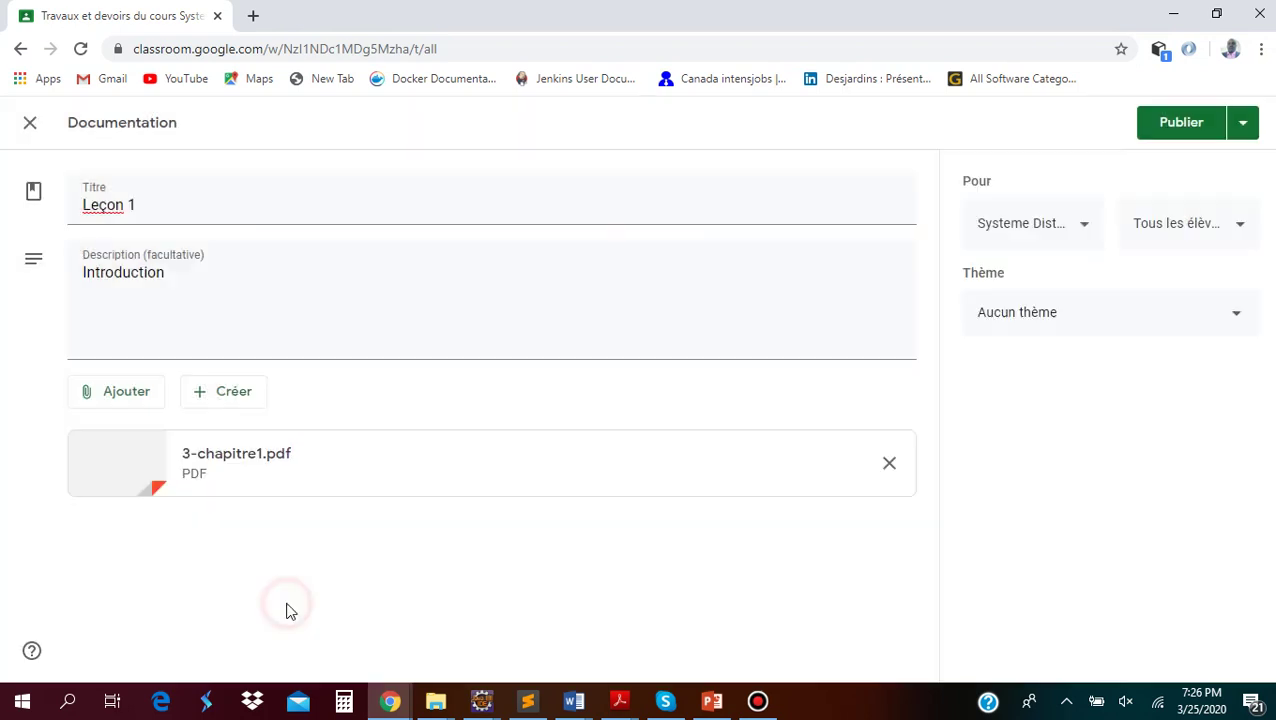
click(1158, 125)
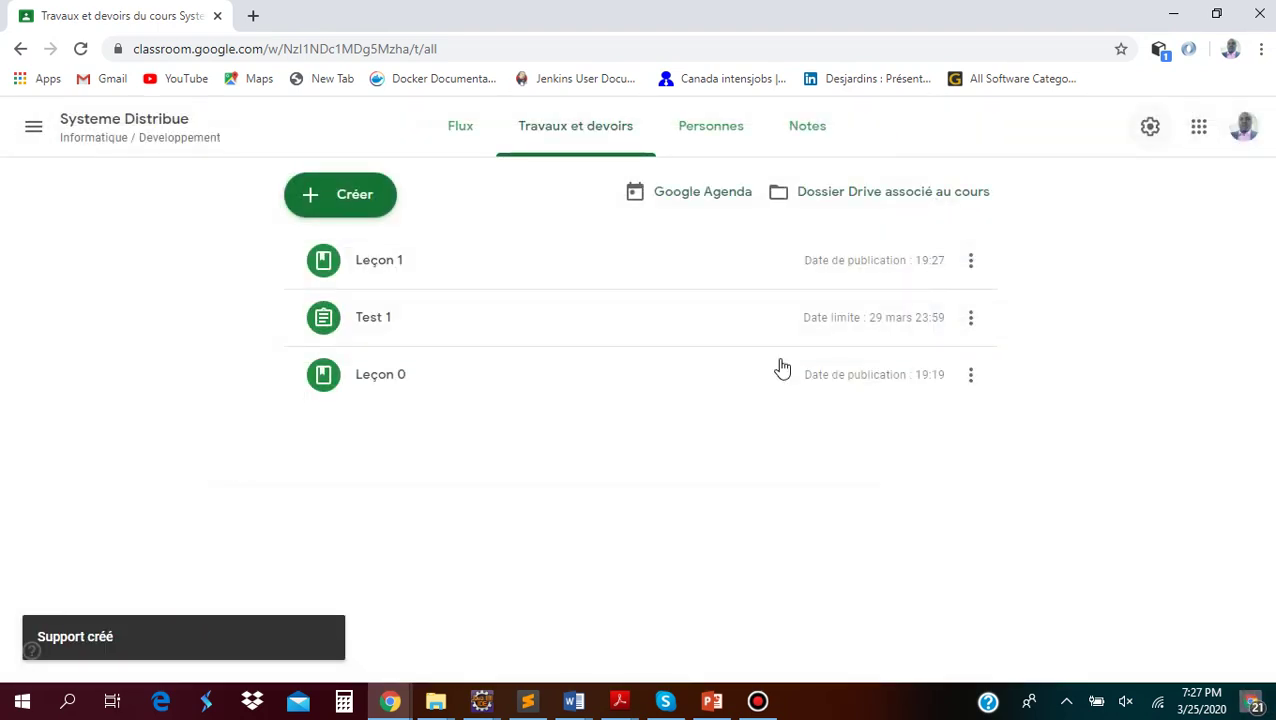
Return to the Systeme Distribue stream, dismiss the notification, and check the Leçon 0 post's menu
click(455, 132)
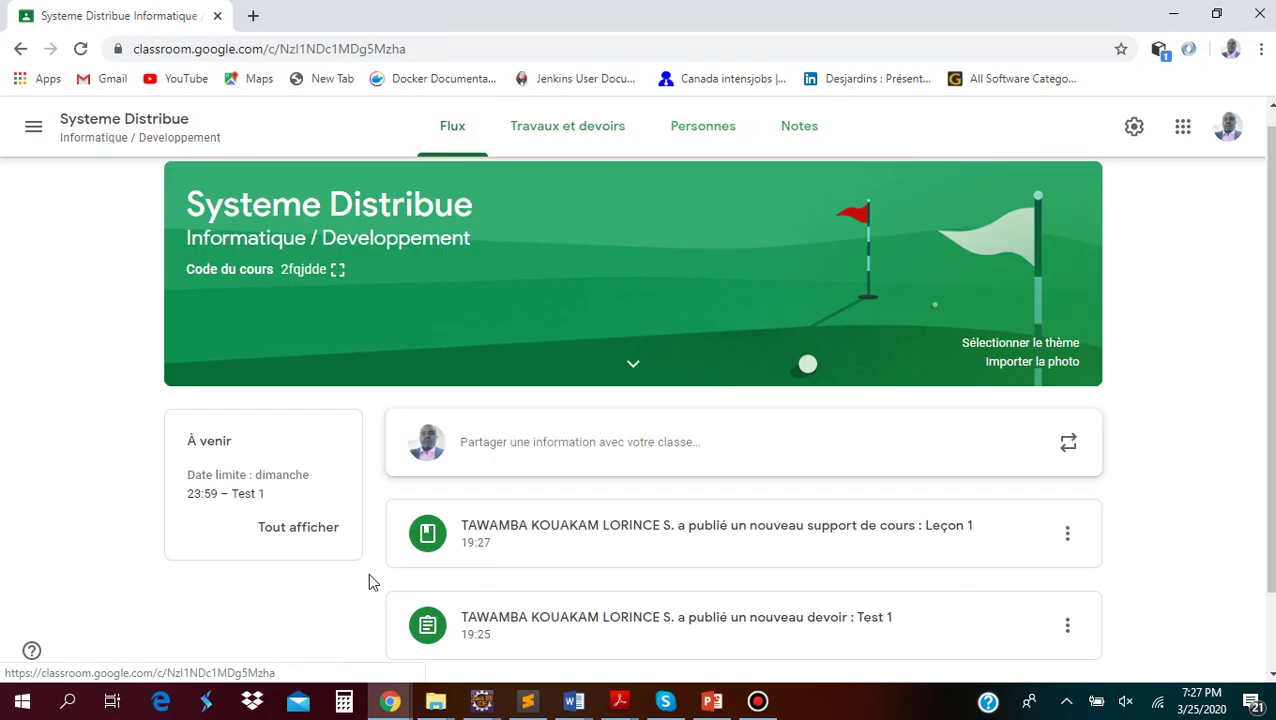
scroll(825, 533, down, 2)
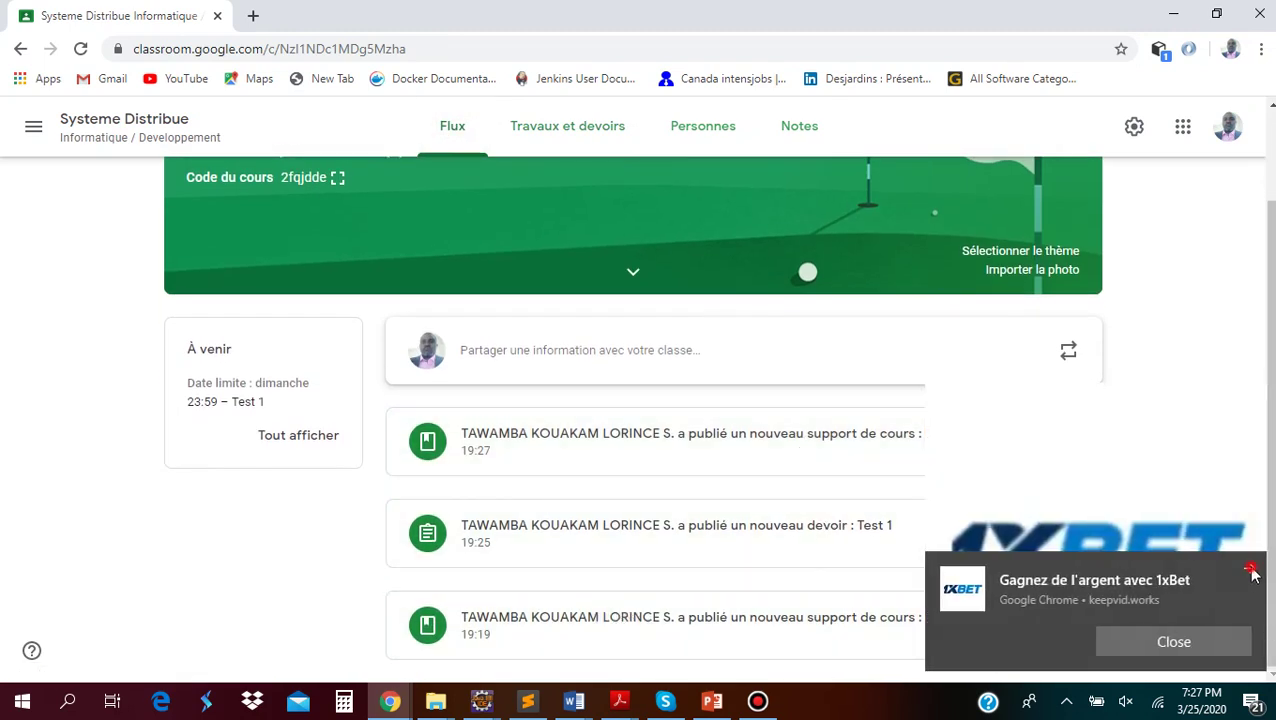
click(1251, 569)
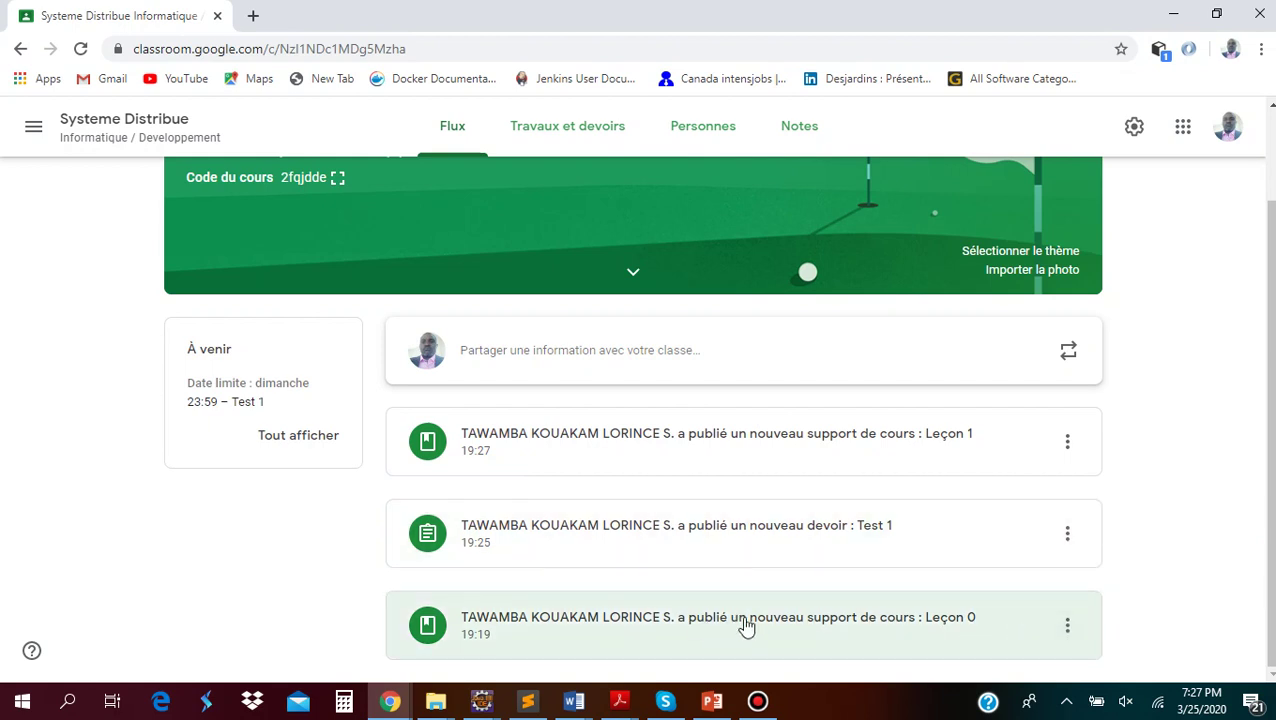
click(1062, 625)
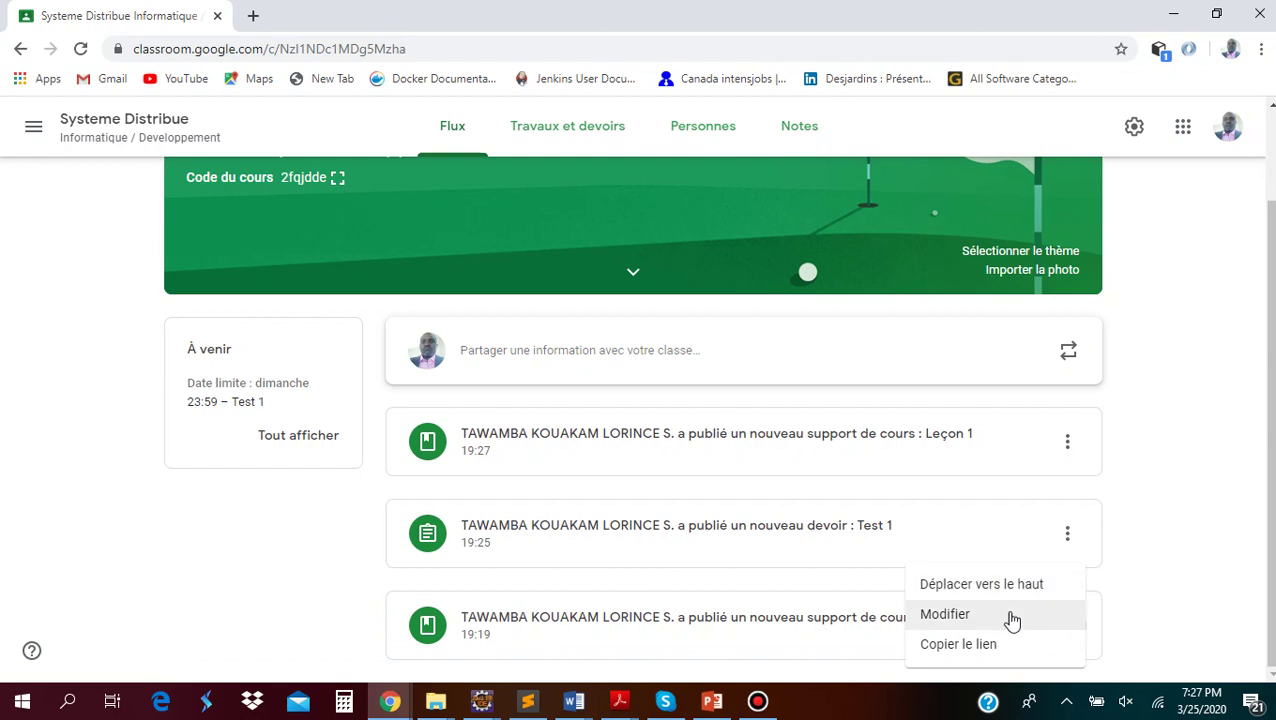
click(1111, 605)
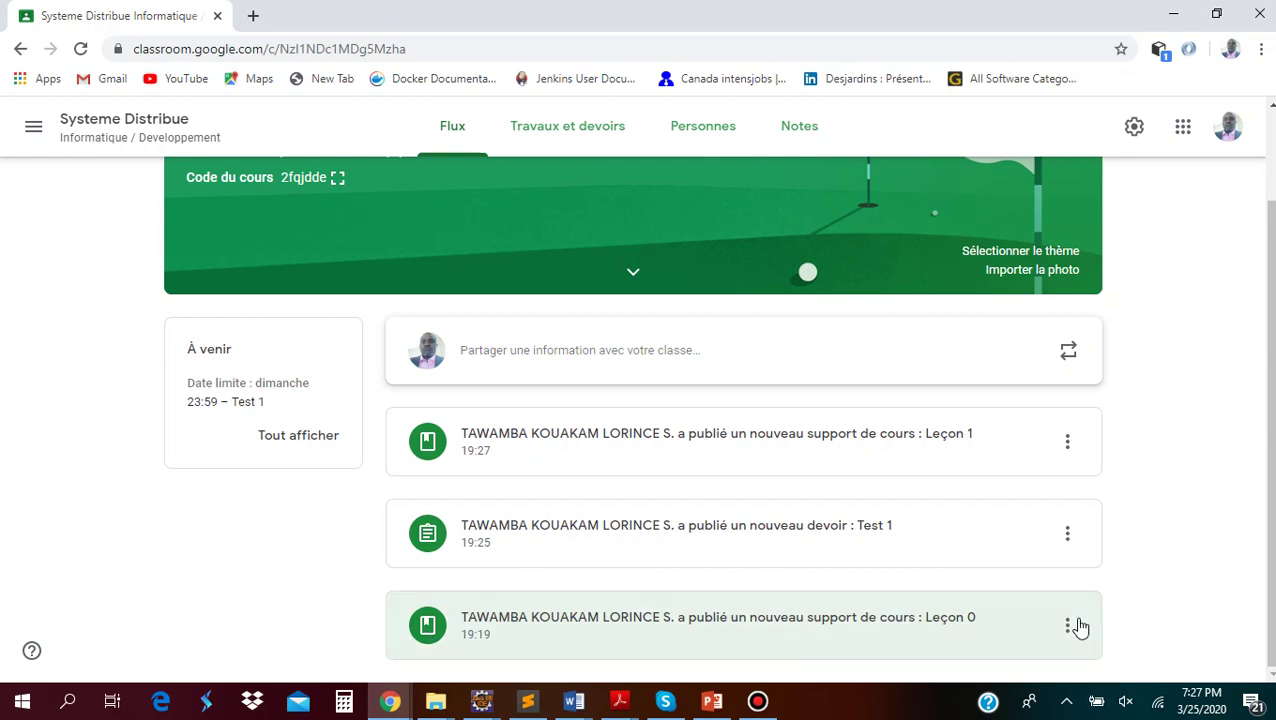
View Leçon 0's details and options, then go back to the class stream
click(658, 624)
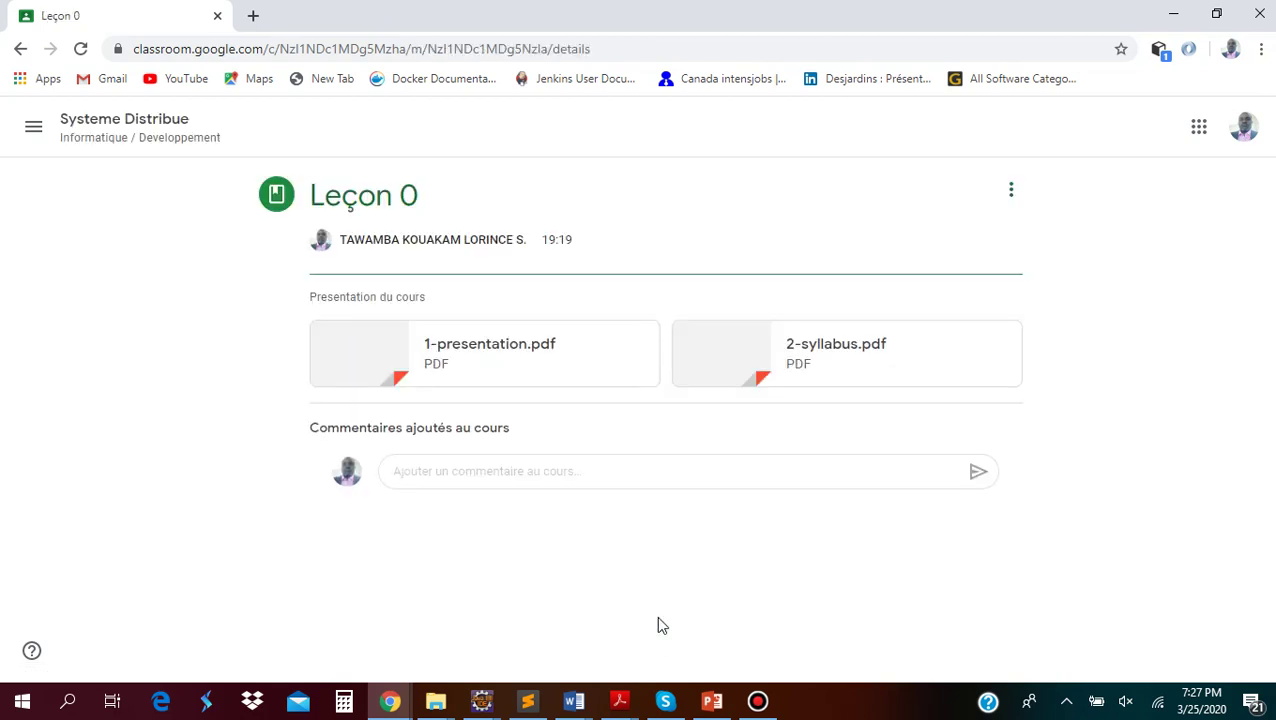
click(1012, 190)
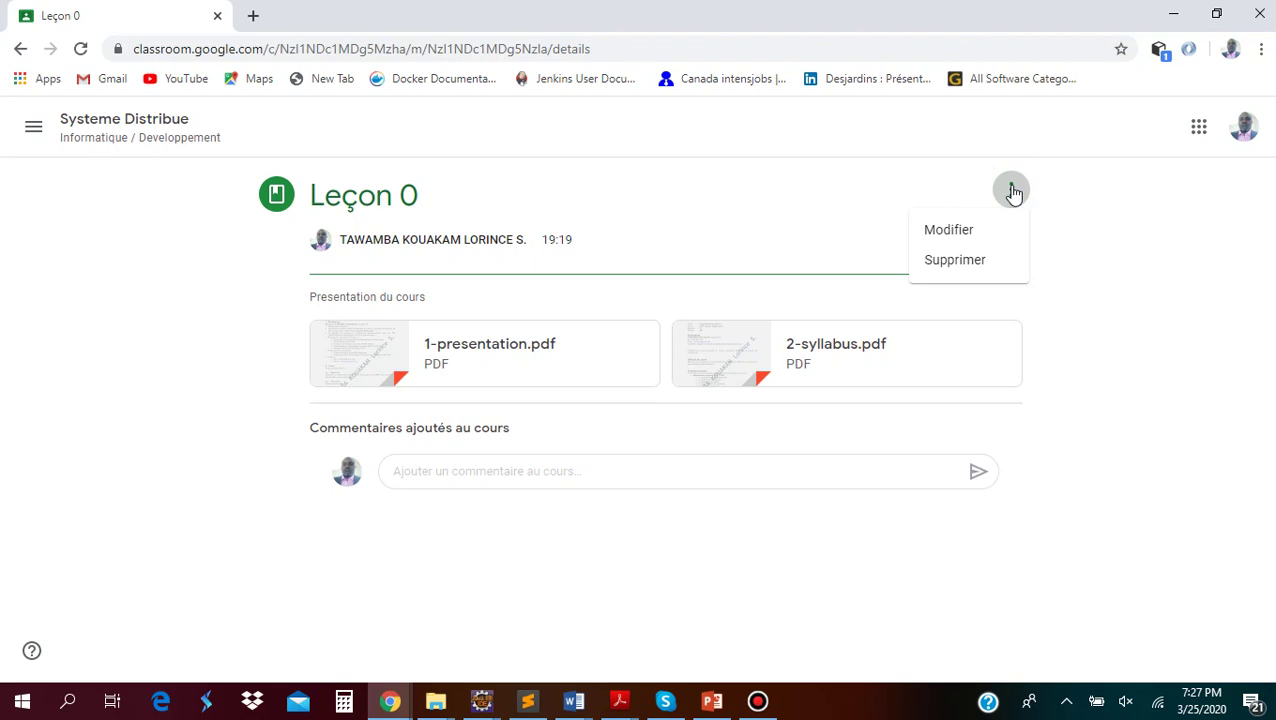
click(820, 574)
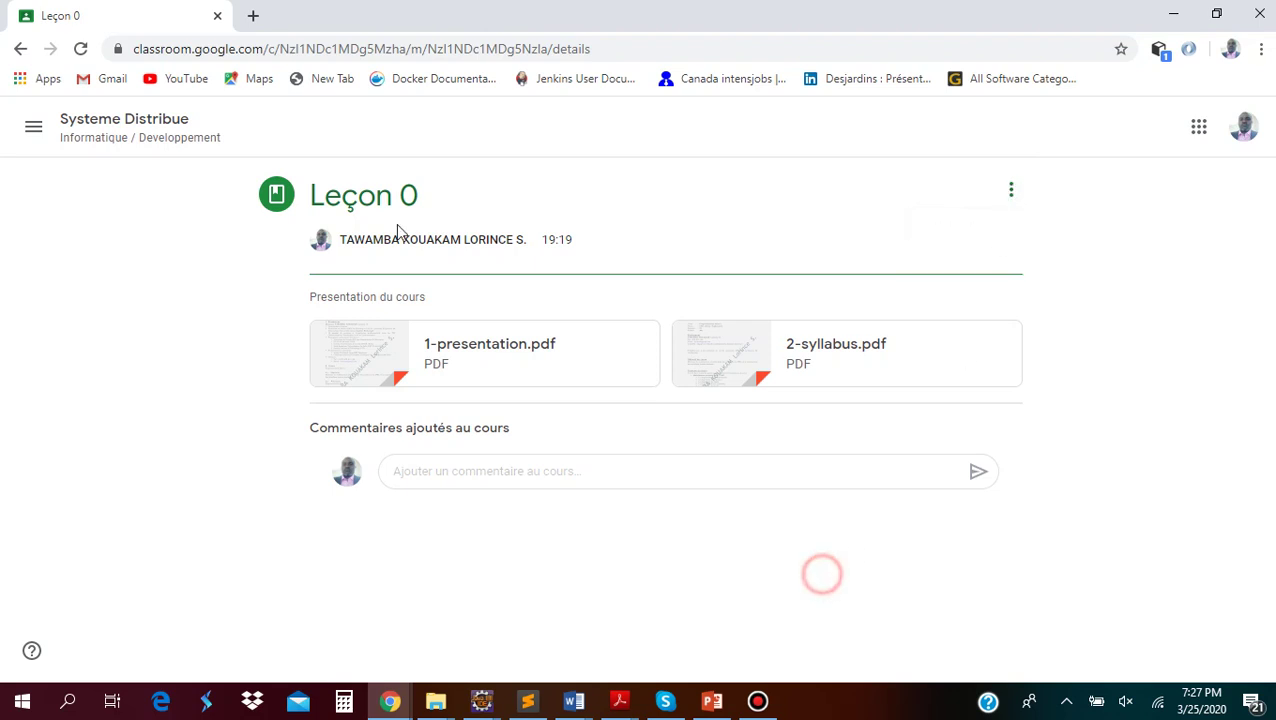
click(84, 117)
click(84, 117)
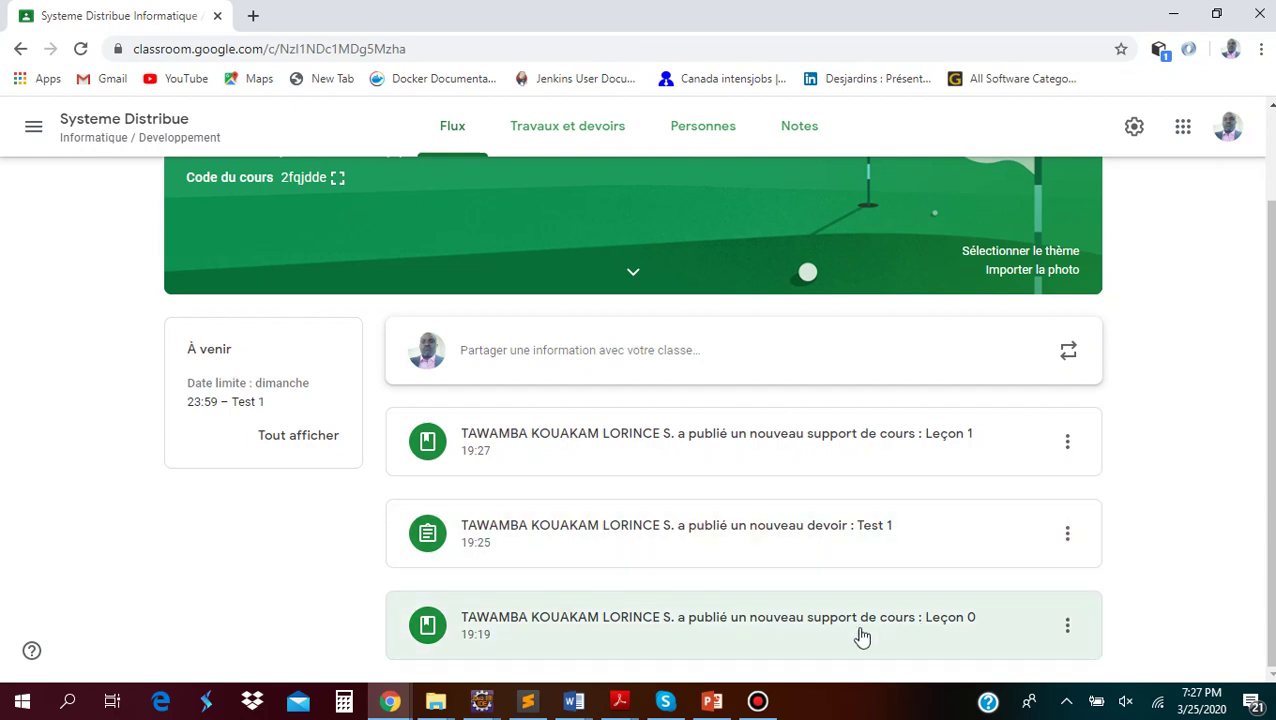
Reopen Leçon 0 and choose Modifier from its menu to edit it
click(740, 616)
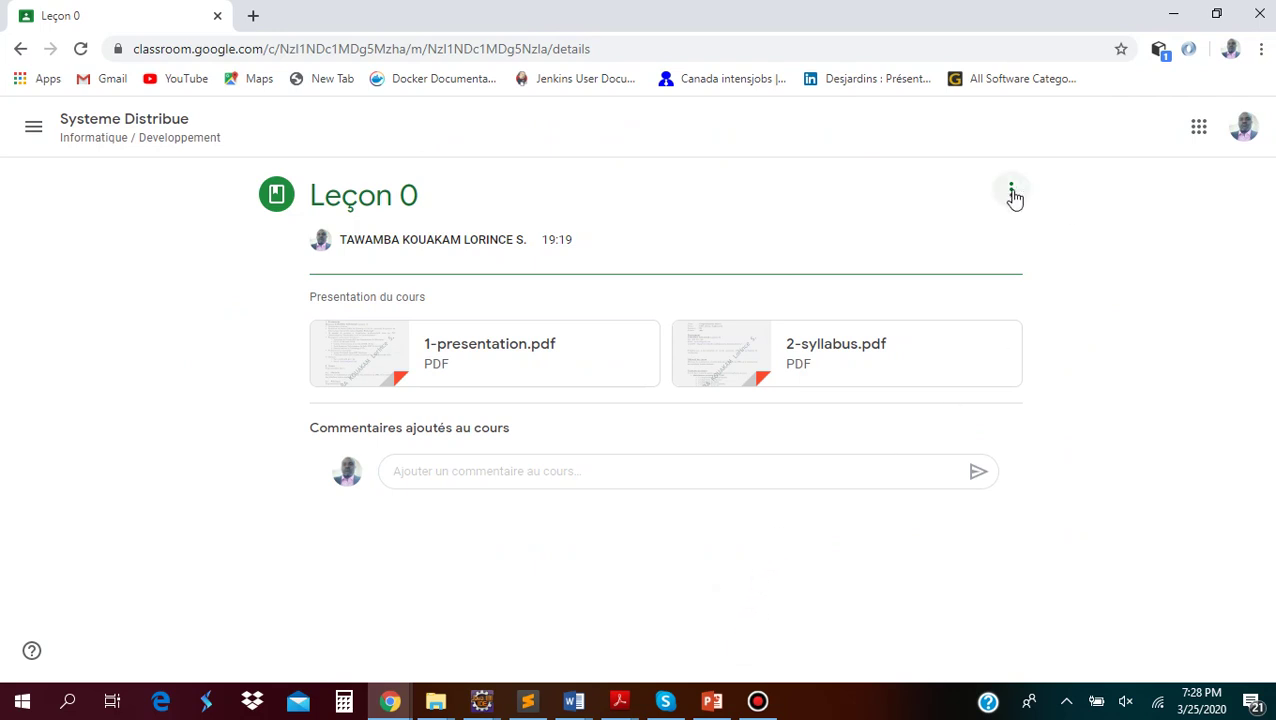
click(1011, 190)
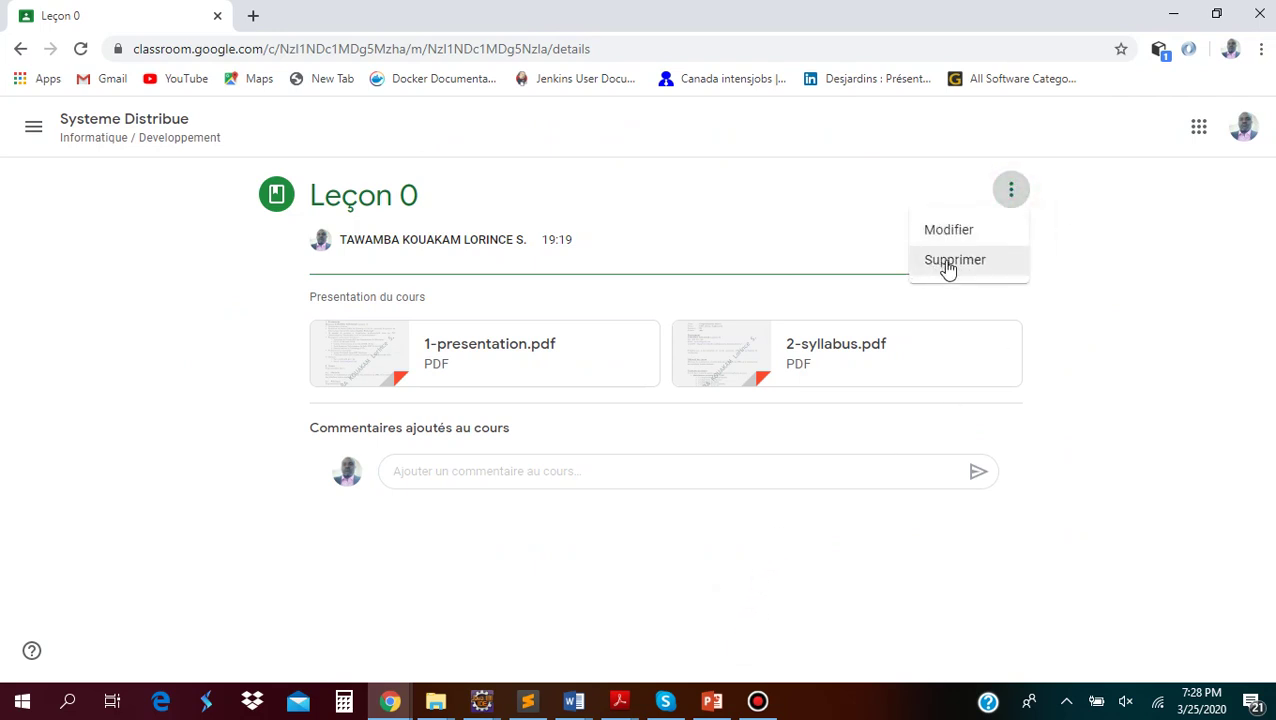
click(955, 229)
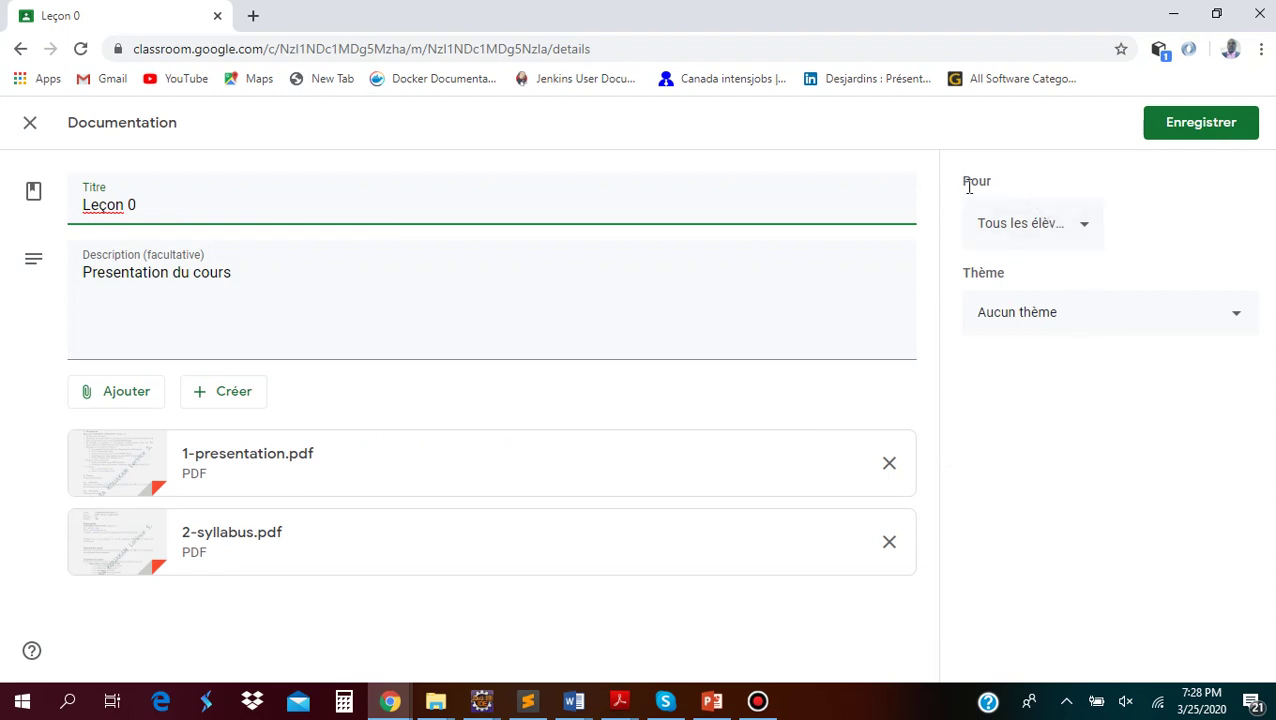
Adjust Leçon 0's all-students option in the Pour audience list, then close the edit form
click(1027, 228)
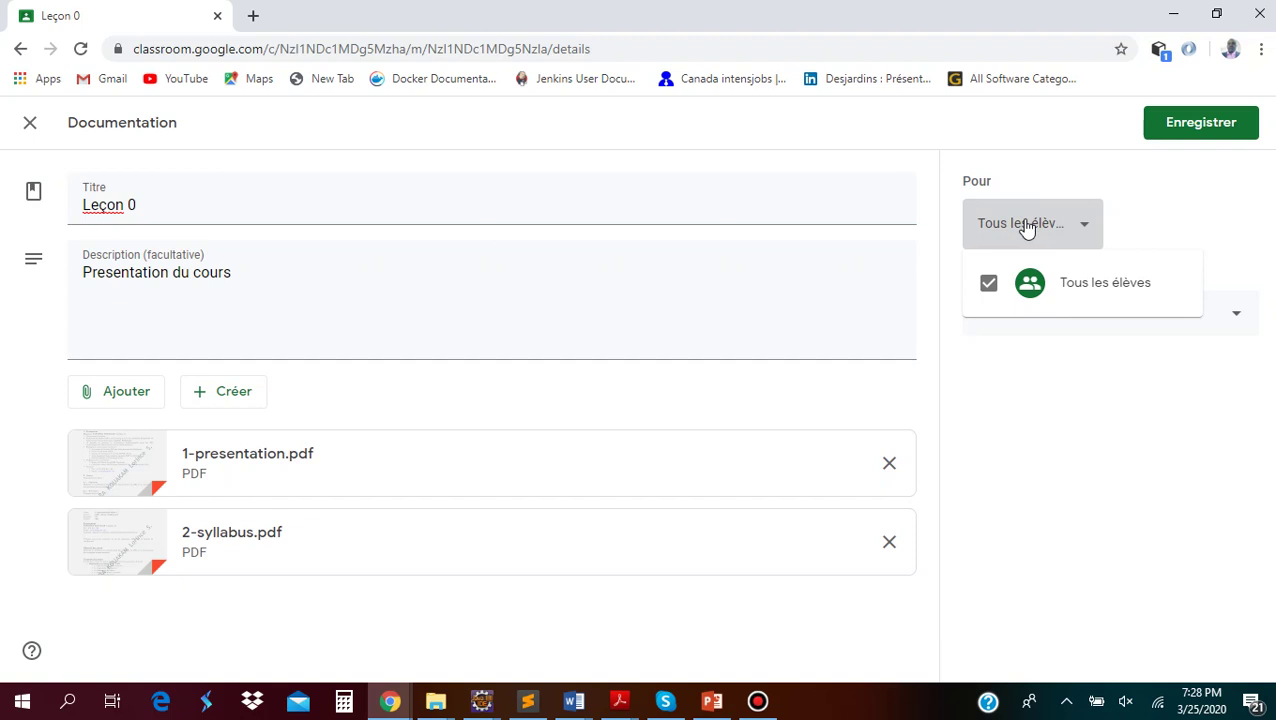
click(988, 289)
click(988, 289)
click(1146, 224)
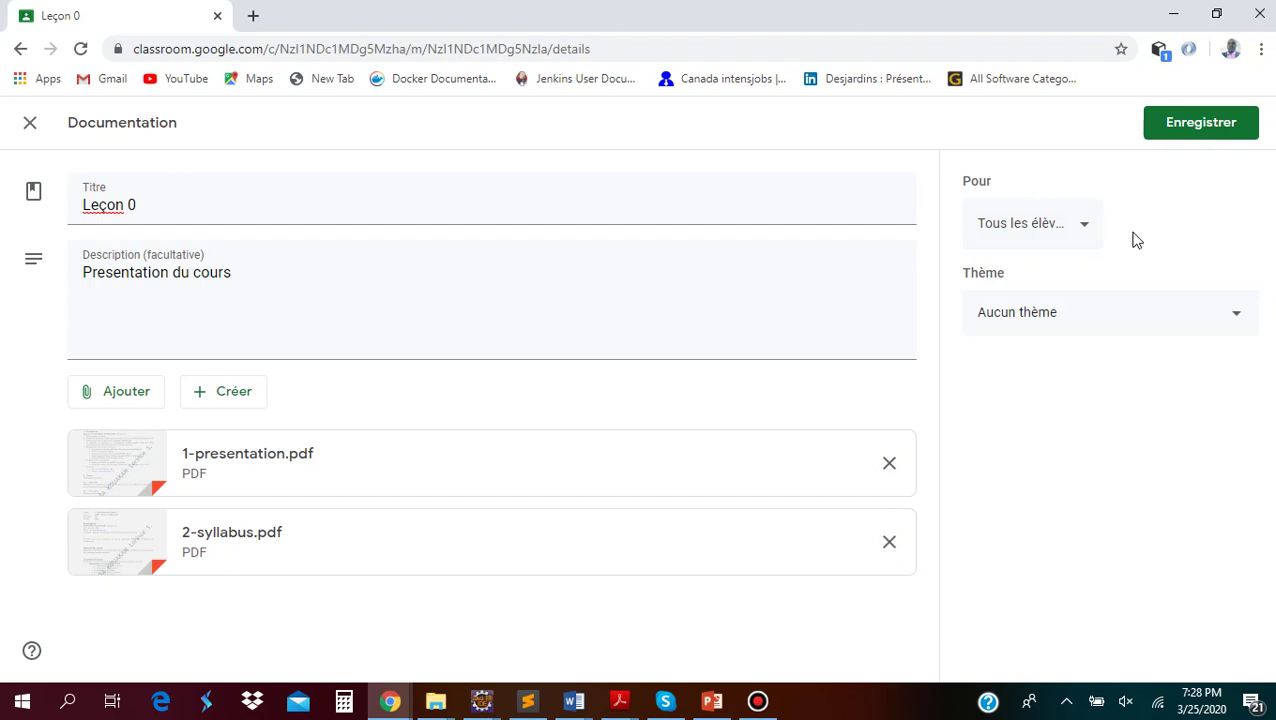
click(1023, 228)
click(989, 286)
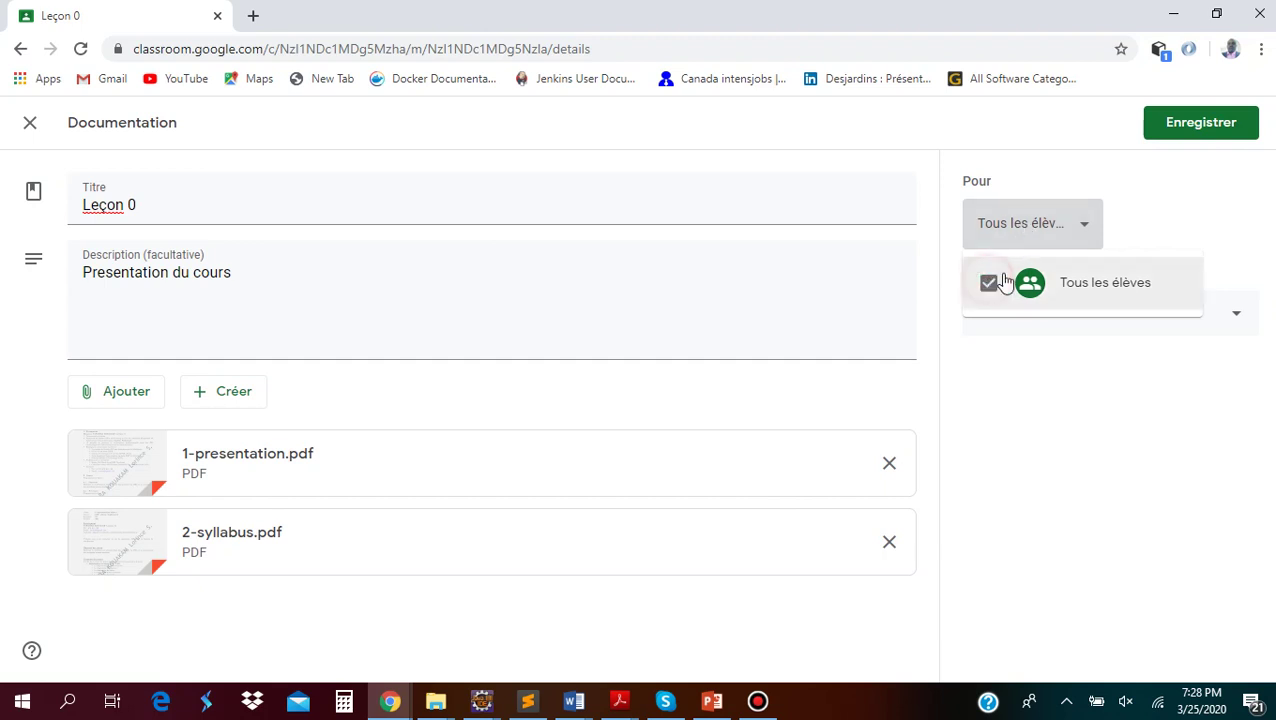
click(1168, 204)
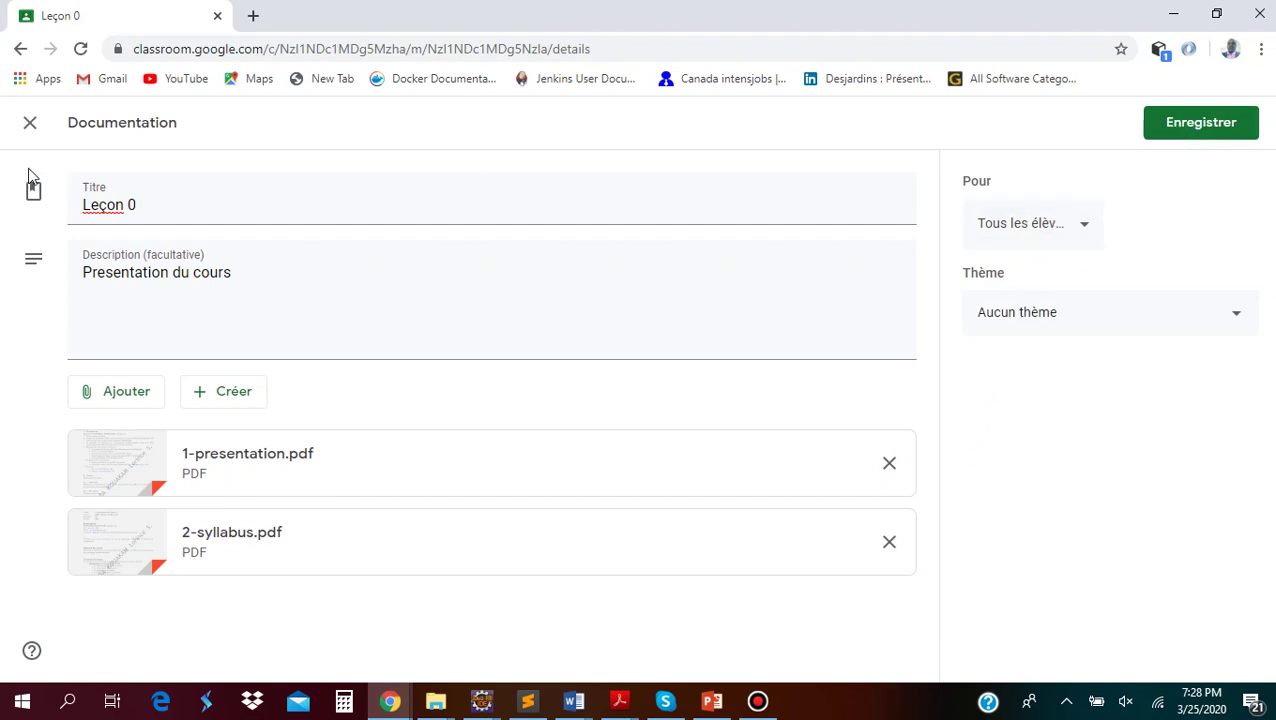
click(30, 122)
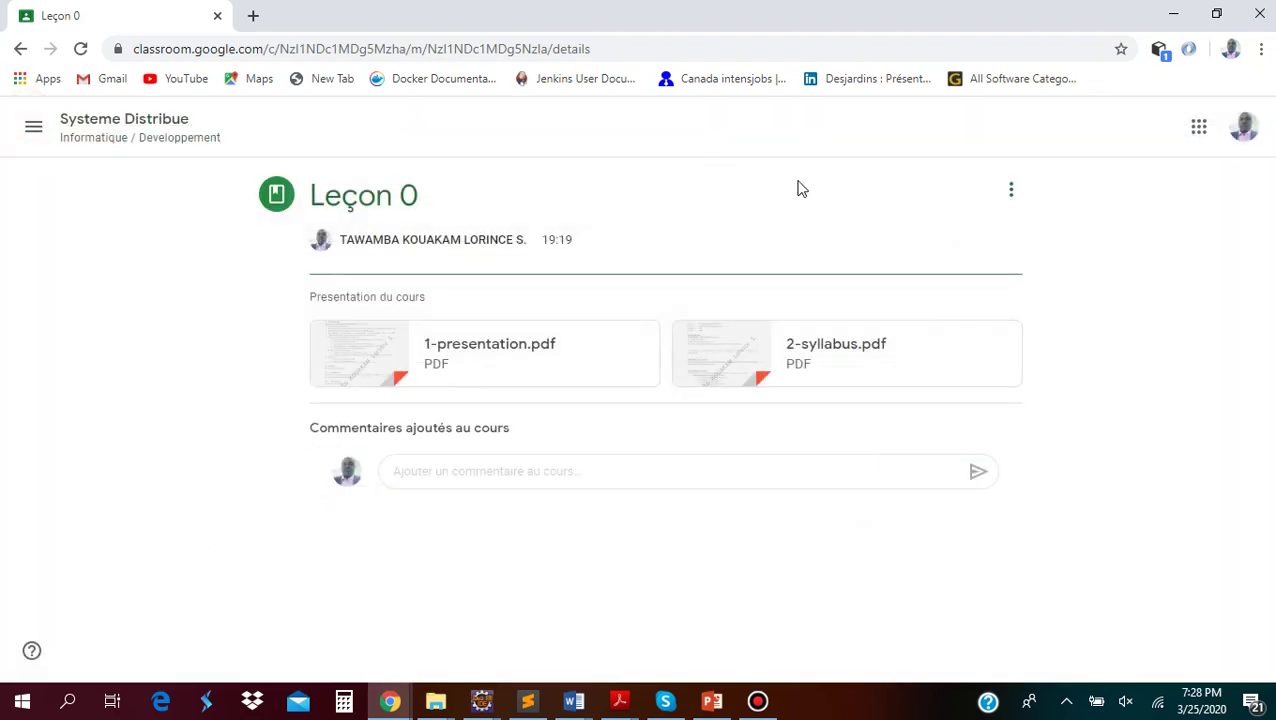
Leave Systeme Distribue, go through the classes list to Programmation objet 2, and dismiss the tip
click(1003, 190)
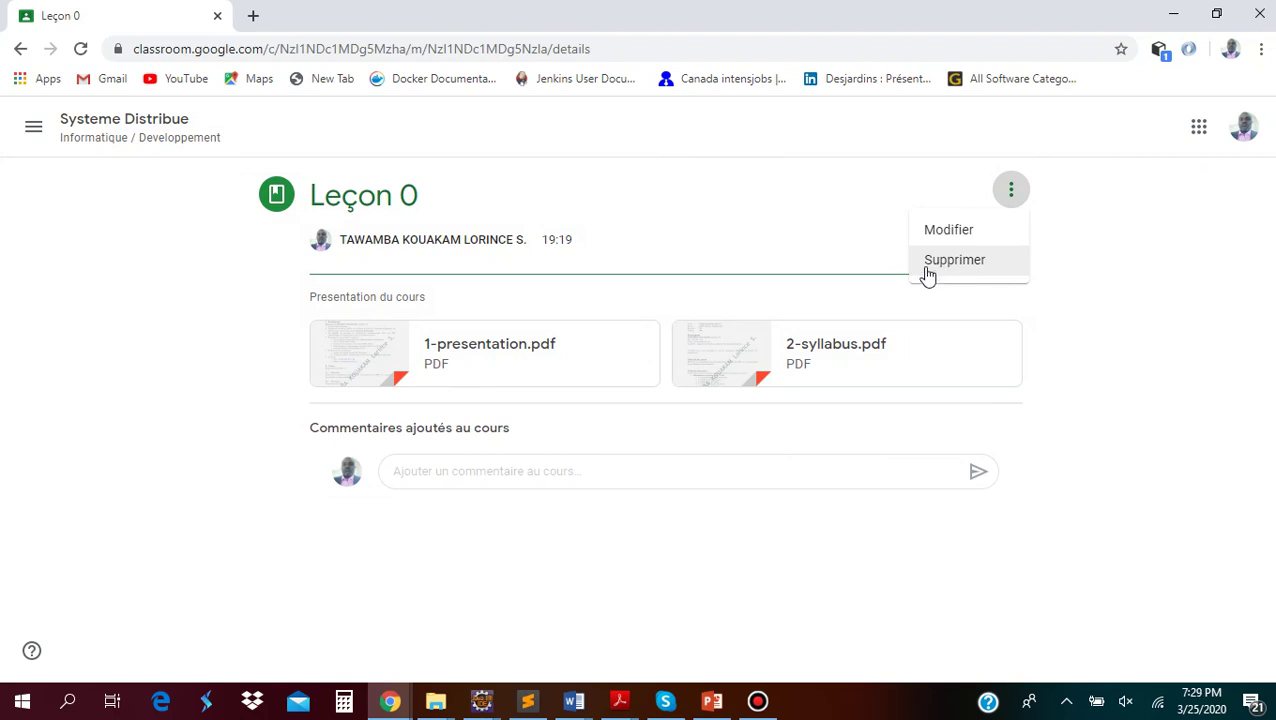
click(66, 121)
click(34, 128)
click(76, 130)
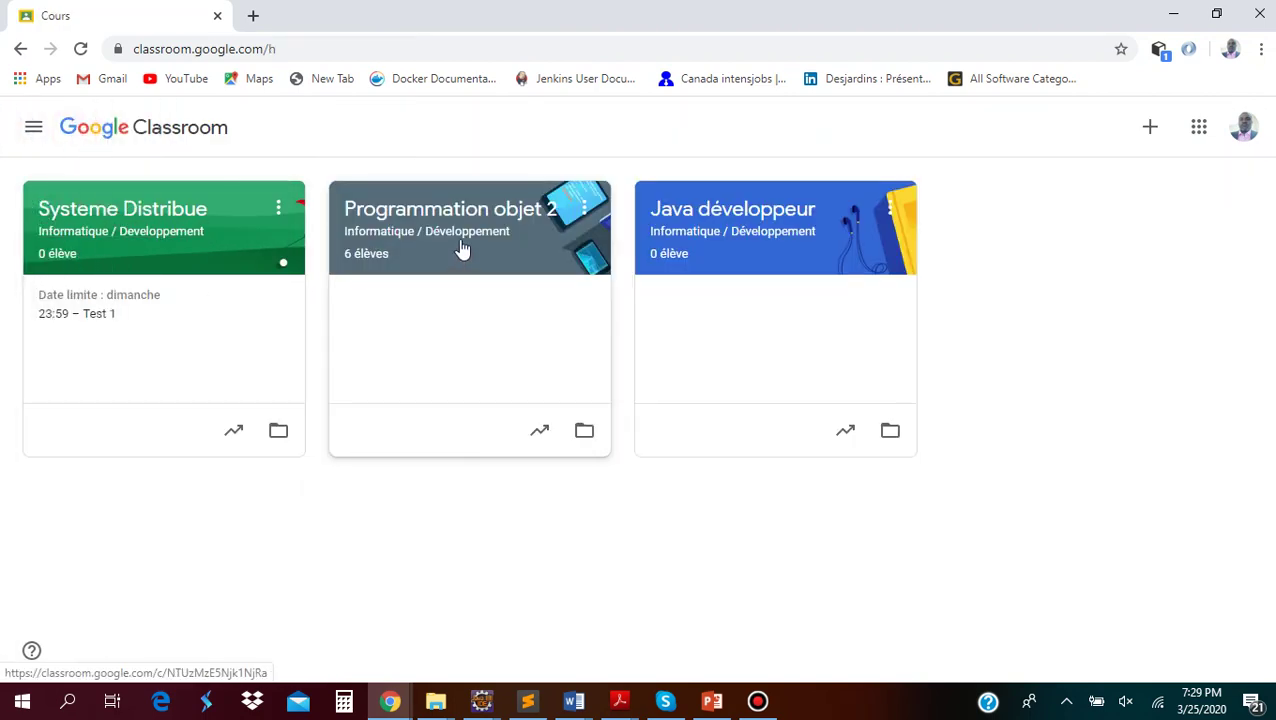
click(425, 232)
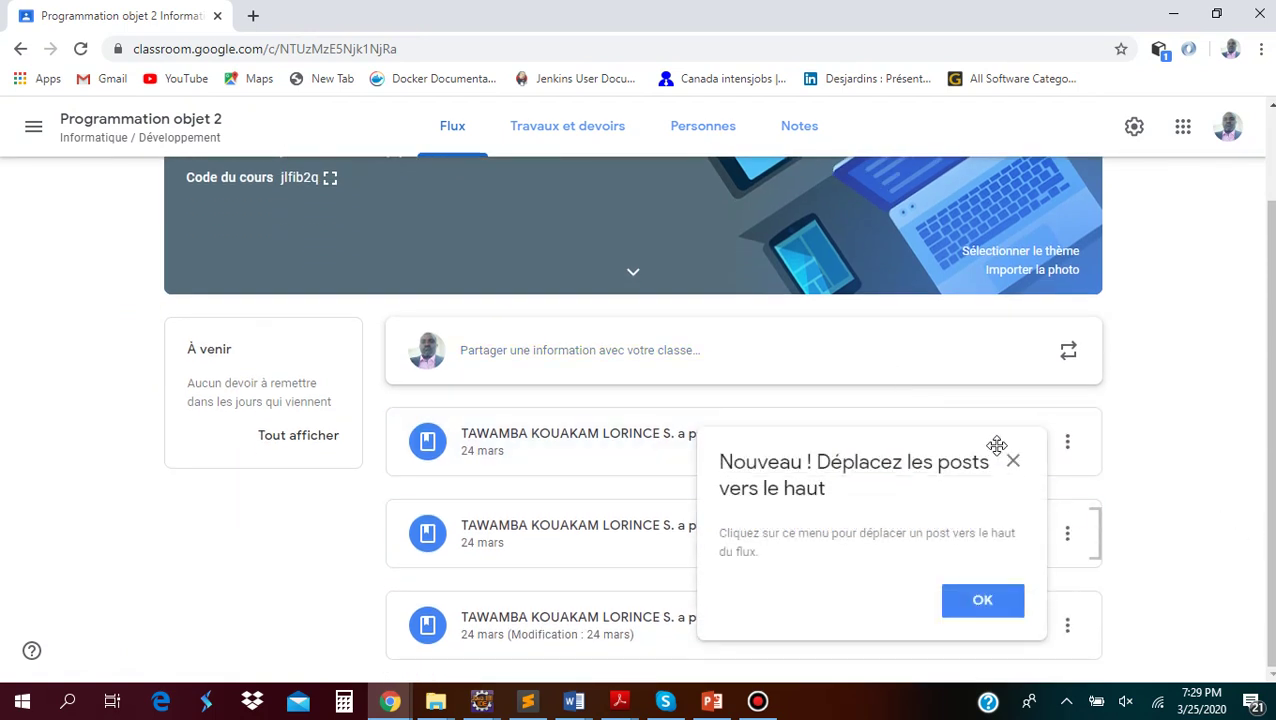
click(1011, 463)
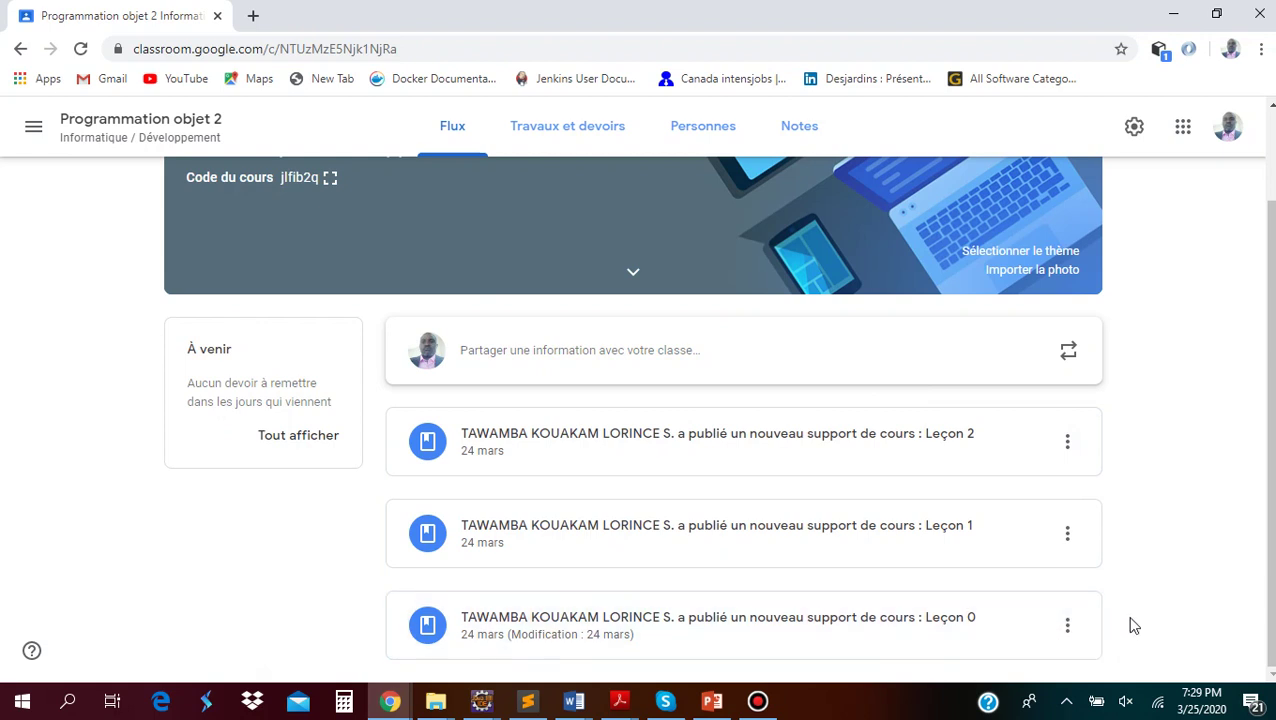
Open the Leçon 0 post in Programmation objet 2 for editing
click(914, 628)
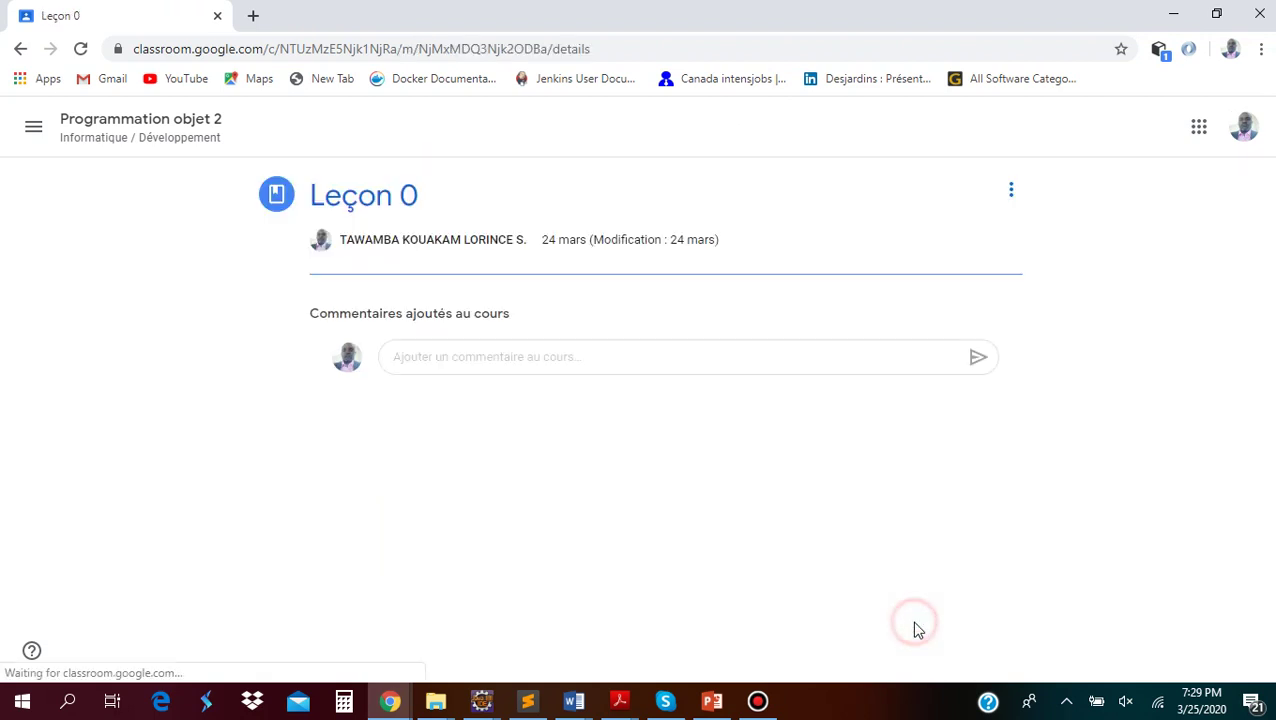
click(1011, 190)
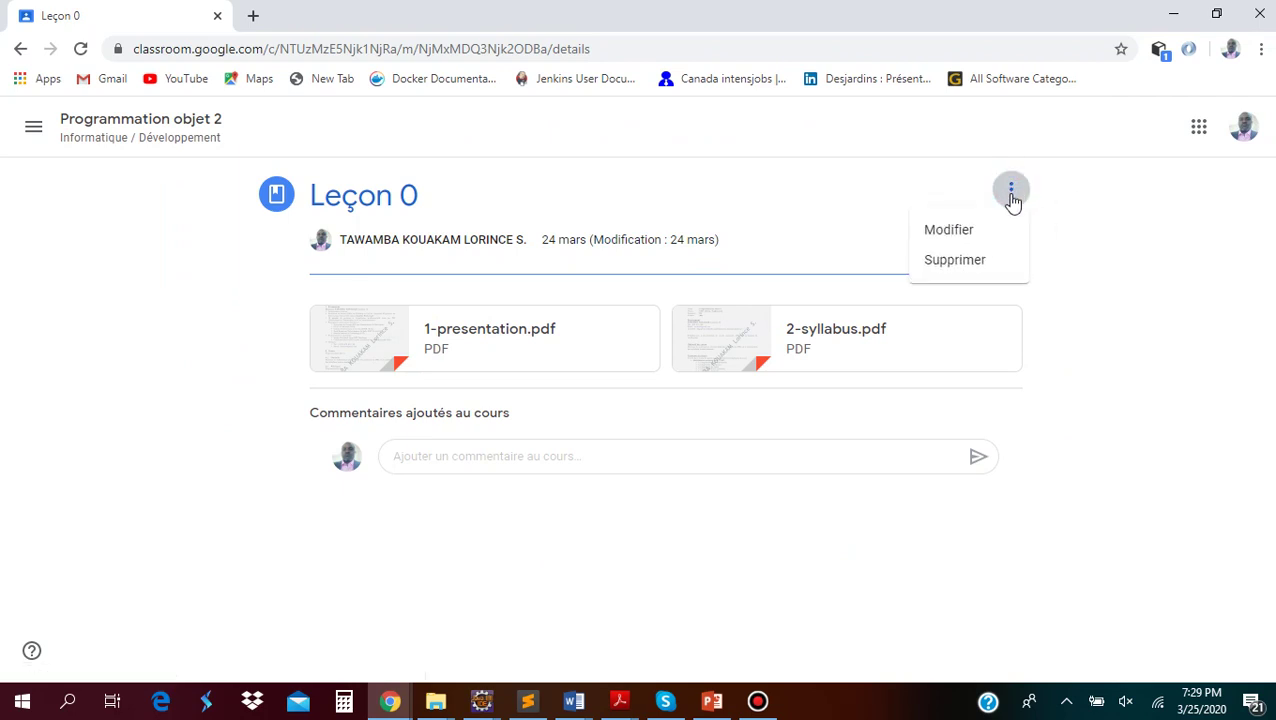
click(955, 231)
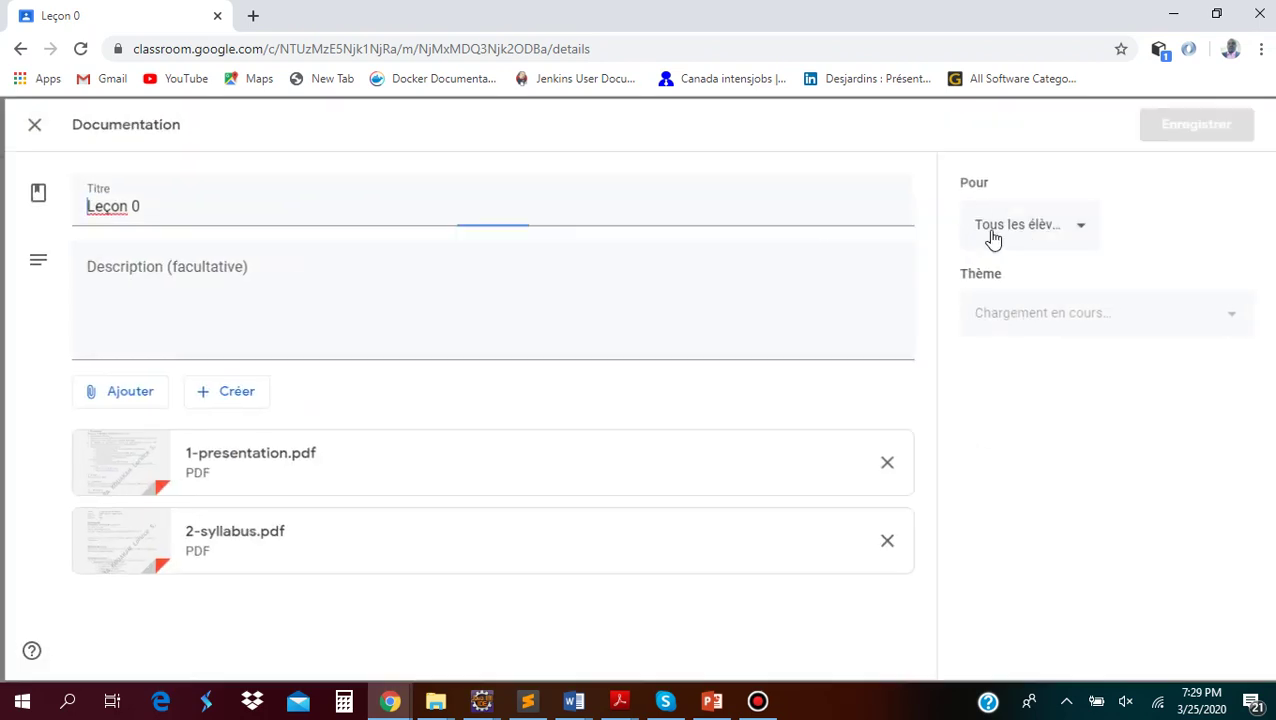
Uncheck Tous les élèves so Leçon 0 is addressed to 0 students
click(1058, 232)
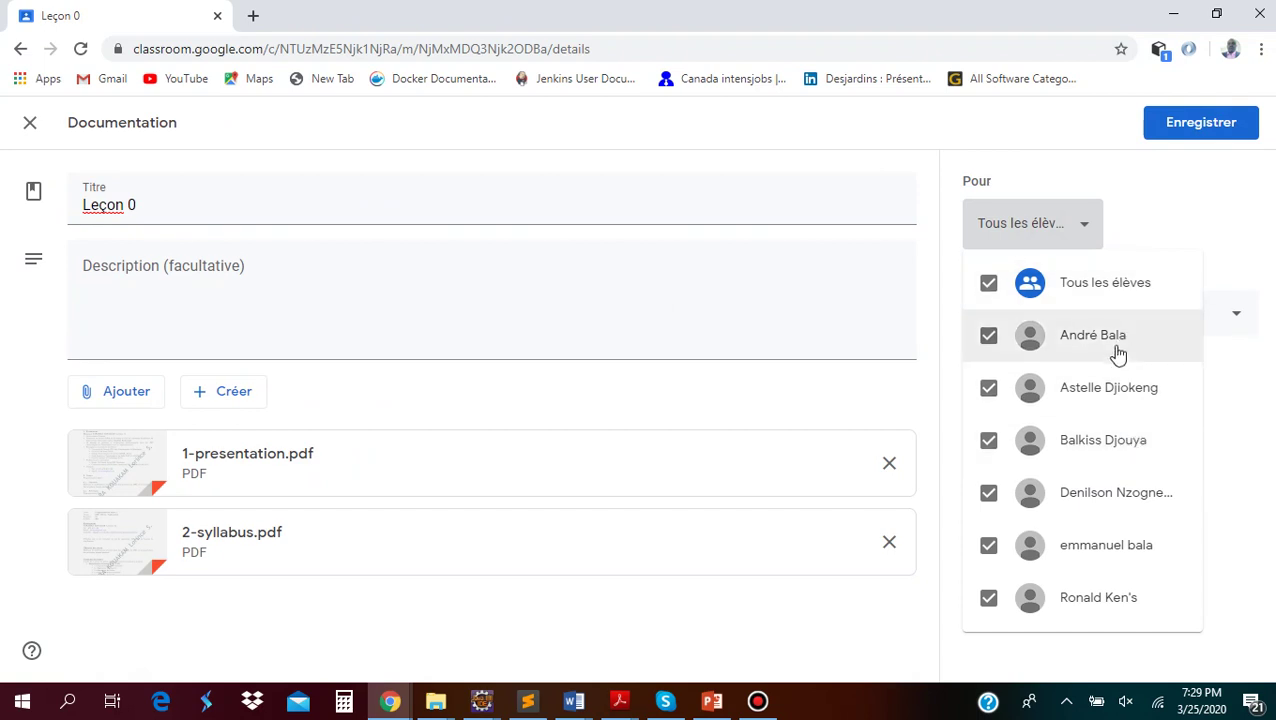
click(987, 285)
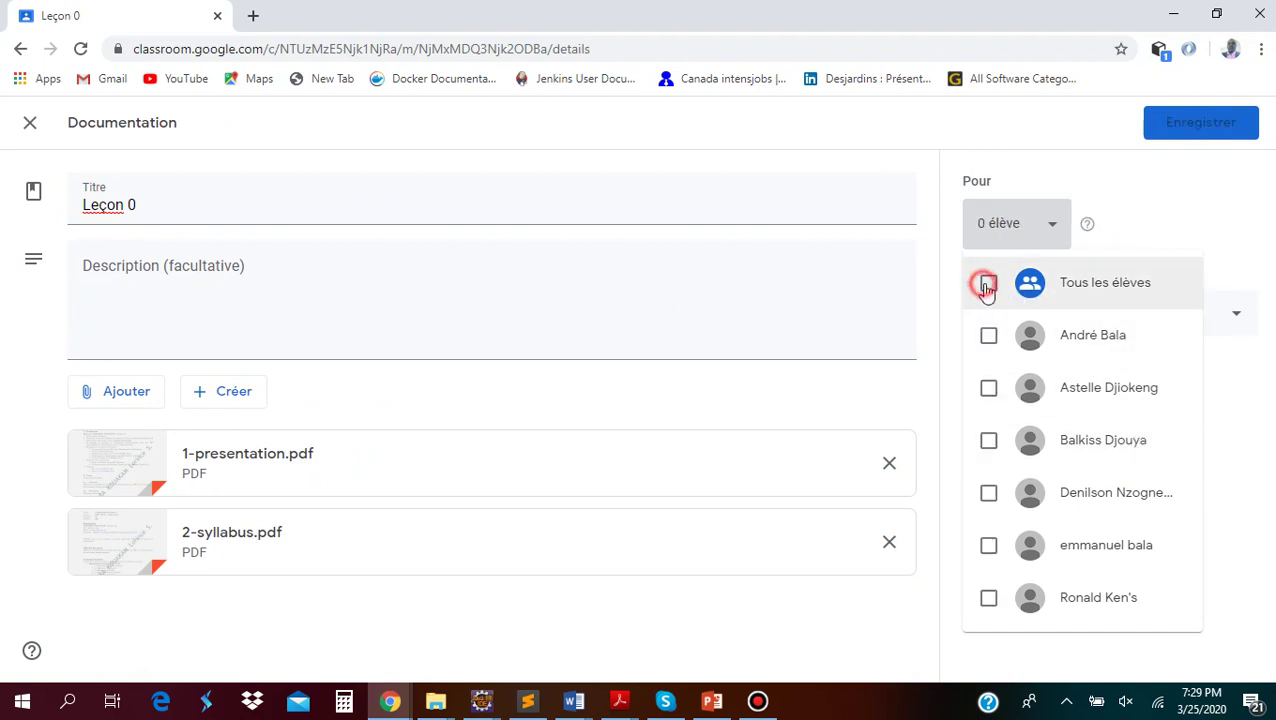
click(1151, 236)
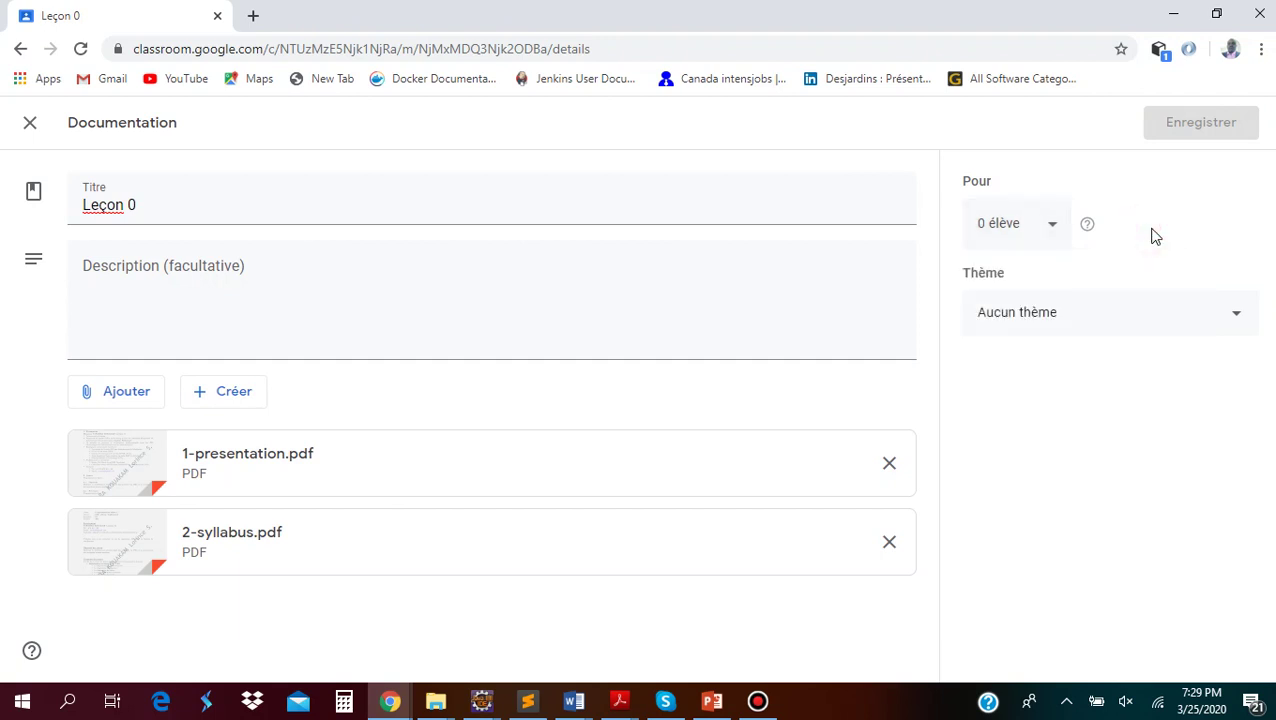
click(1001, 230)
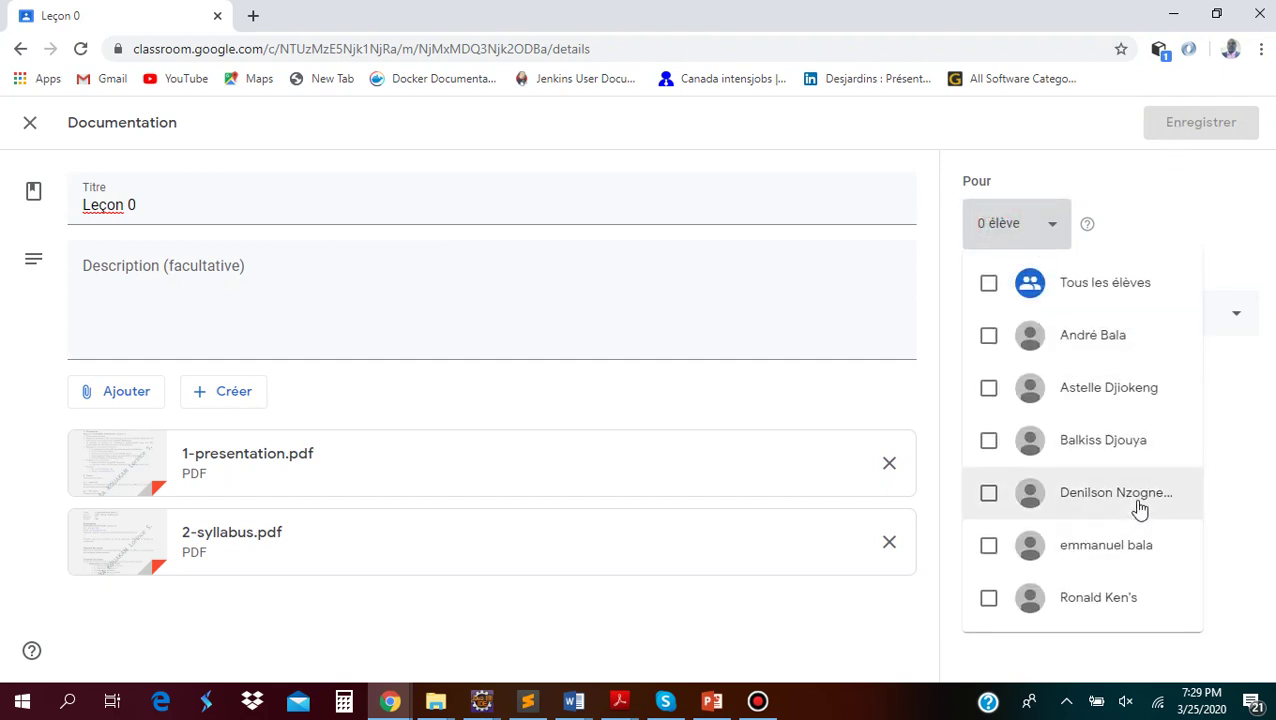
click(1165, 193)
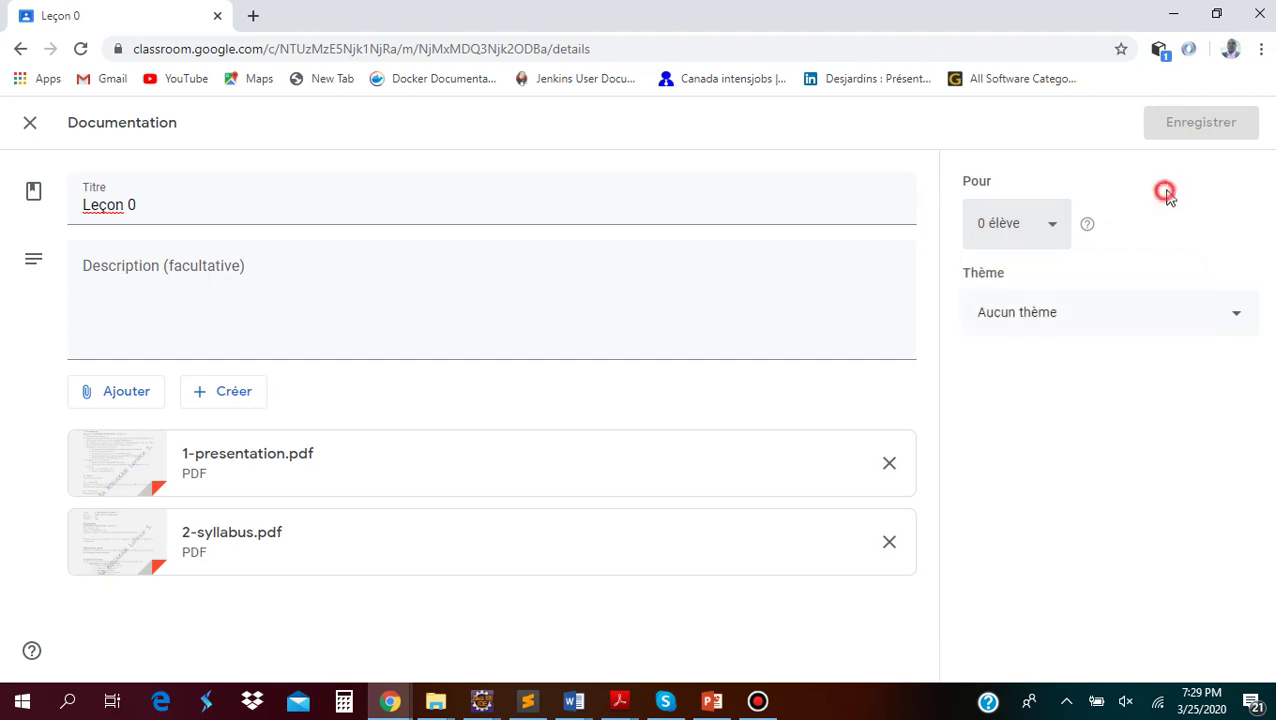
click(1192, 123)
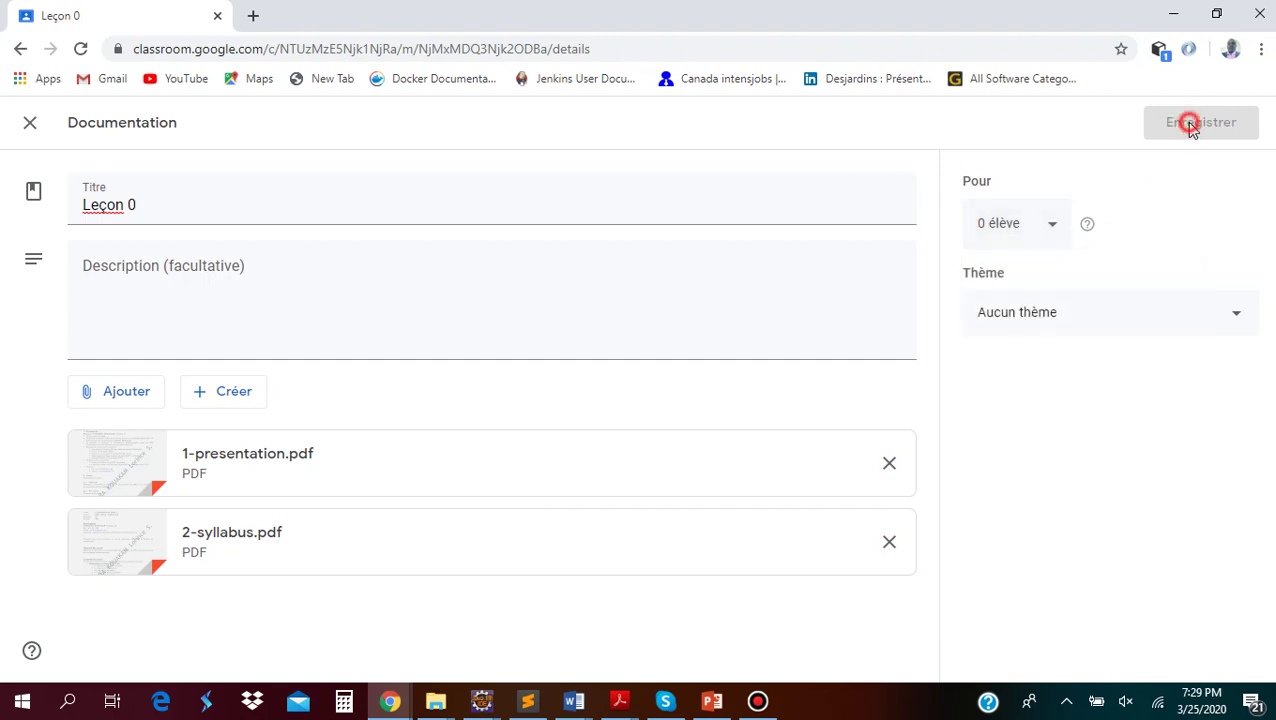
click(1086, 224)
click(1053, 226)
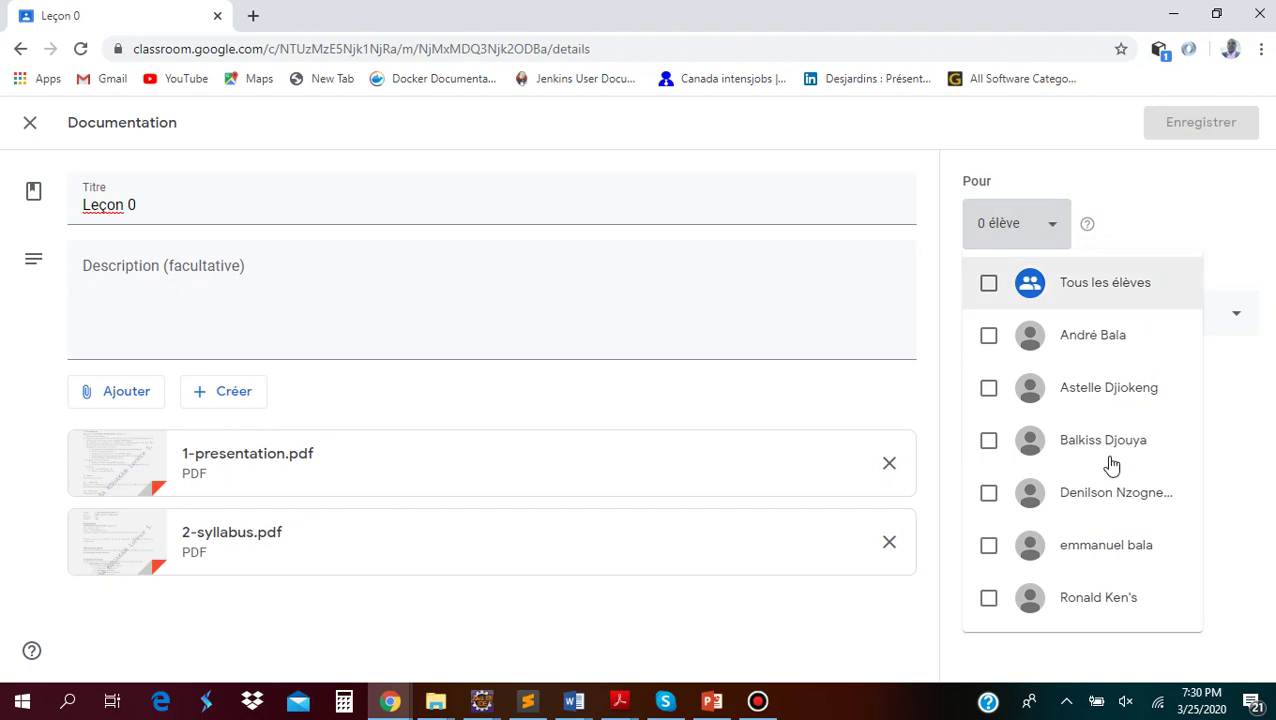
Reassign Leçon 0 to Tous les élèves and save the edited post
click(989, 284)
click(989, 284)
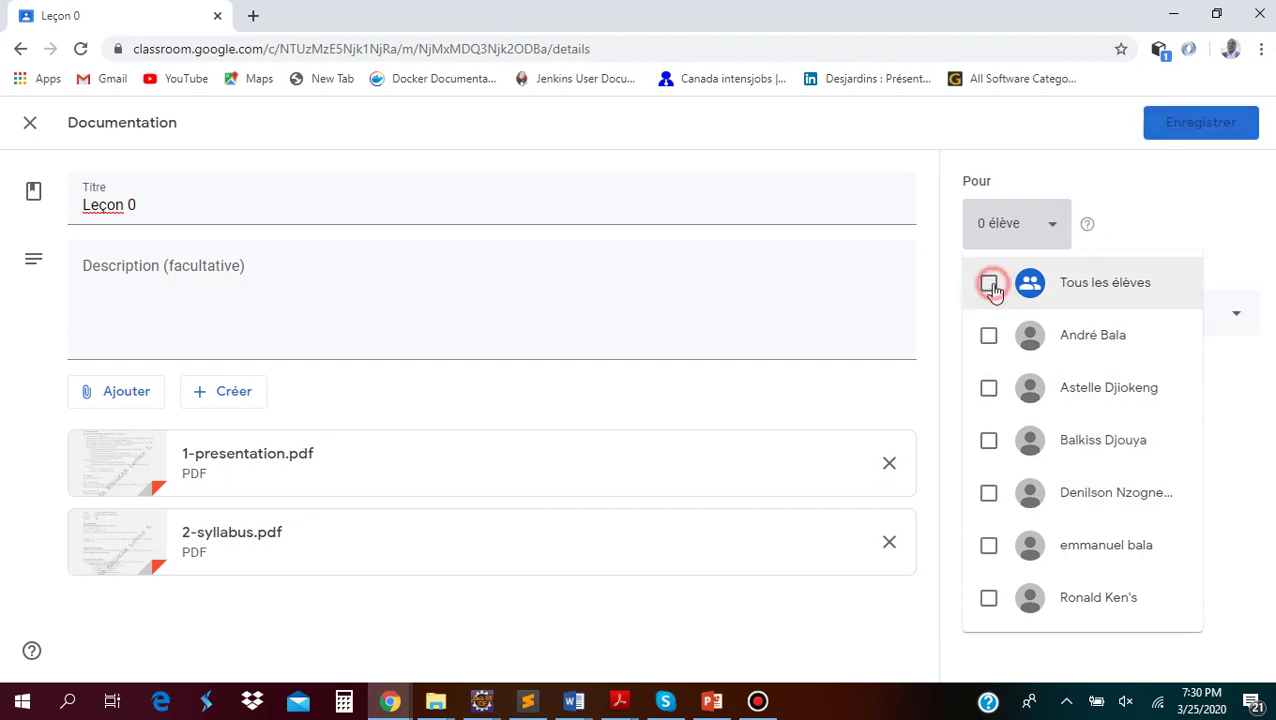
click(989, 337)
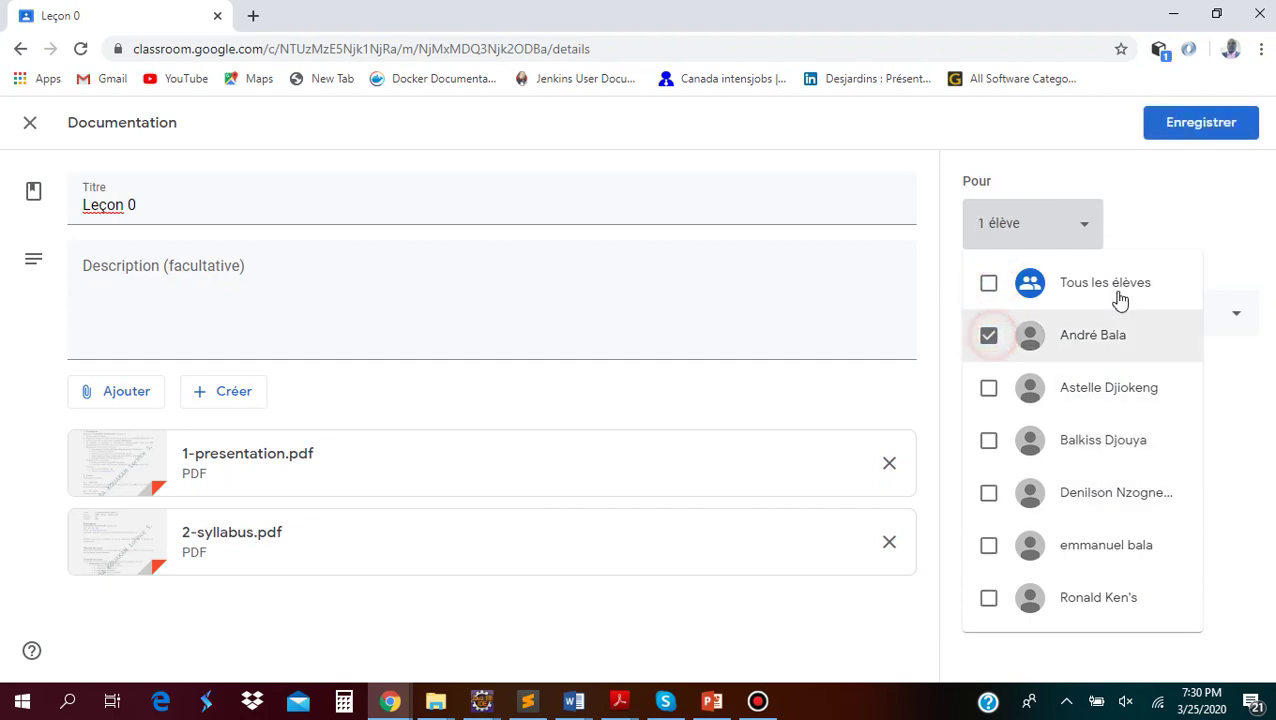
click(1173, 203)
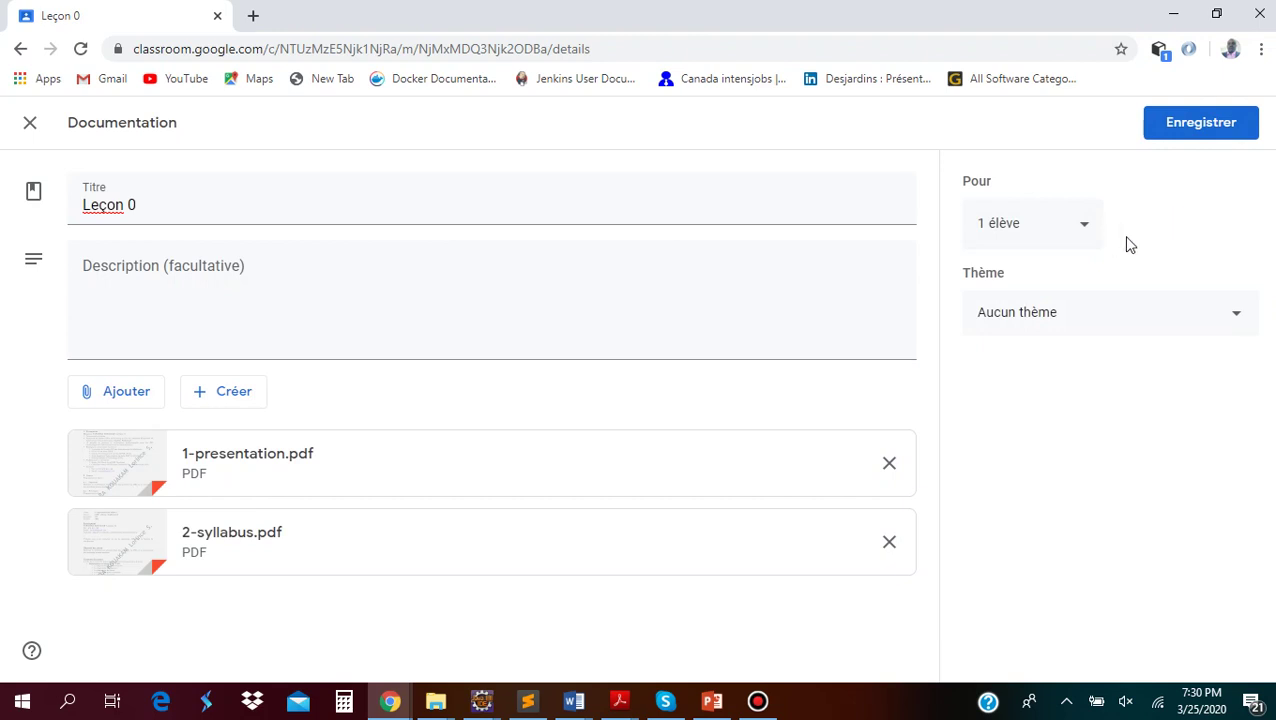
click(1076, 222)
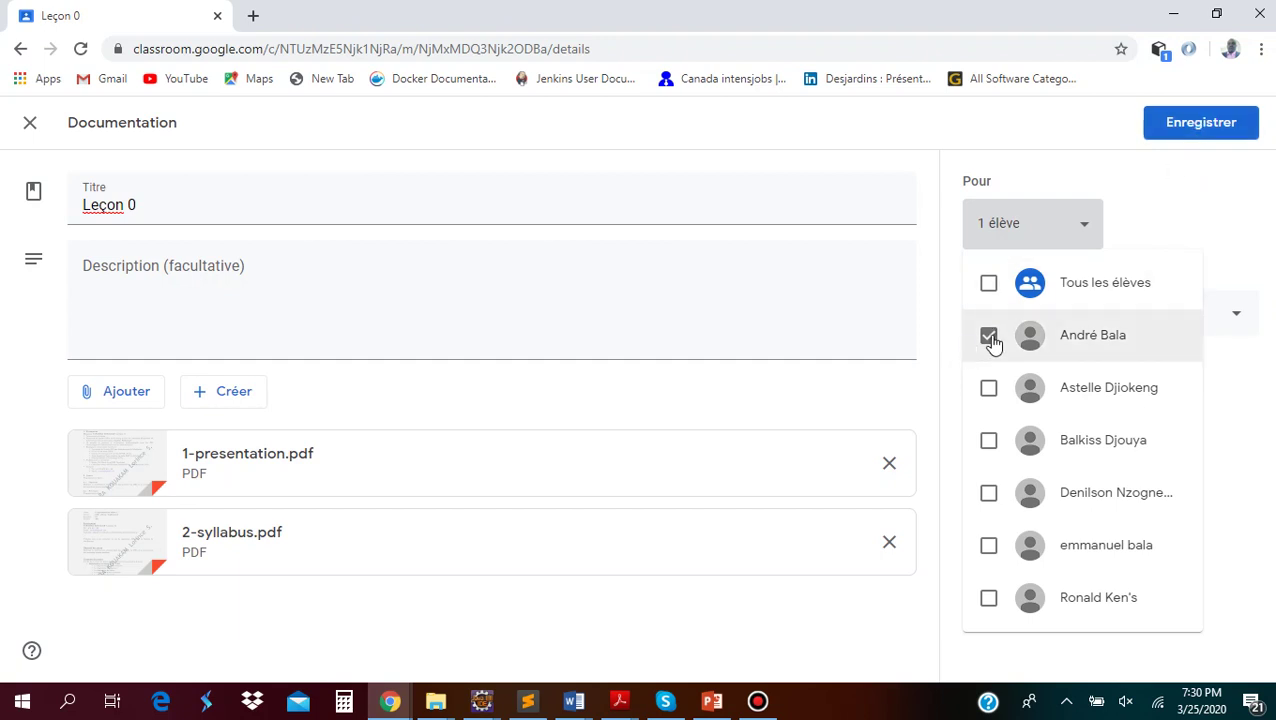
click(1181, 122)
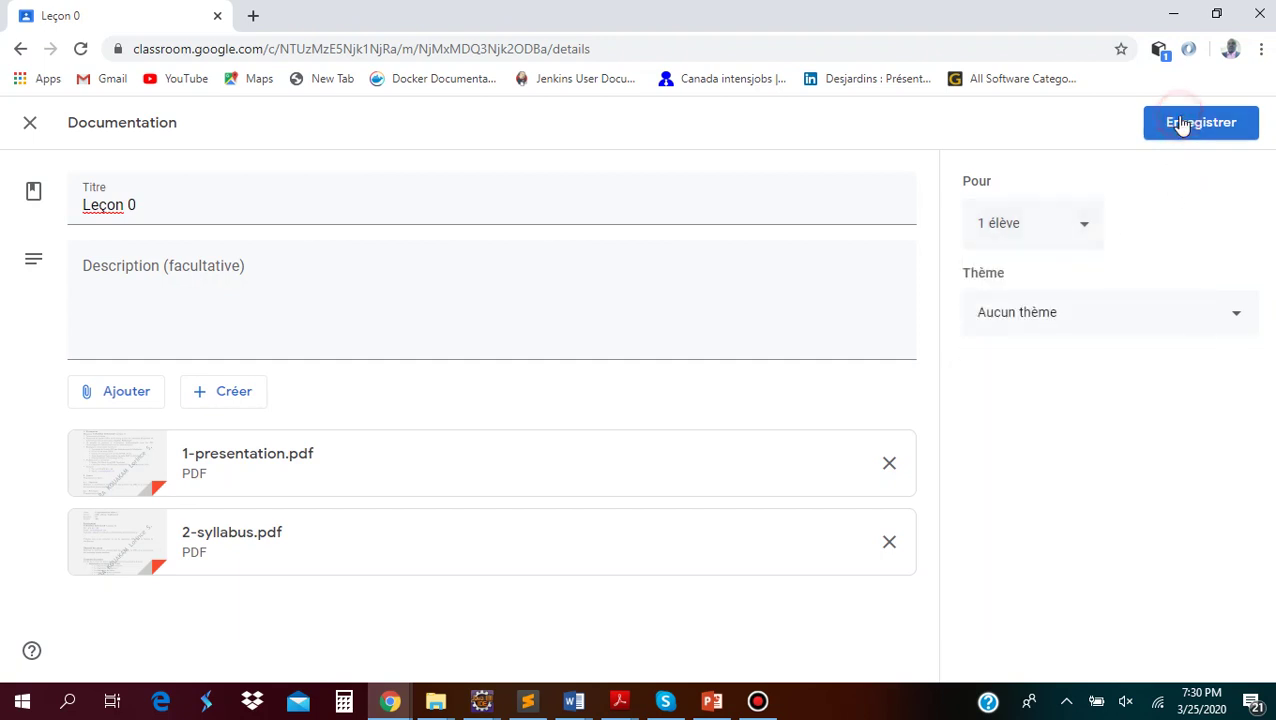
click(1056, 230)
click(989, 283)
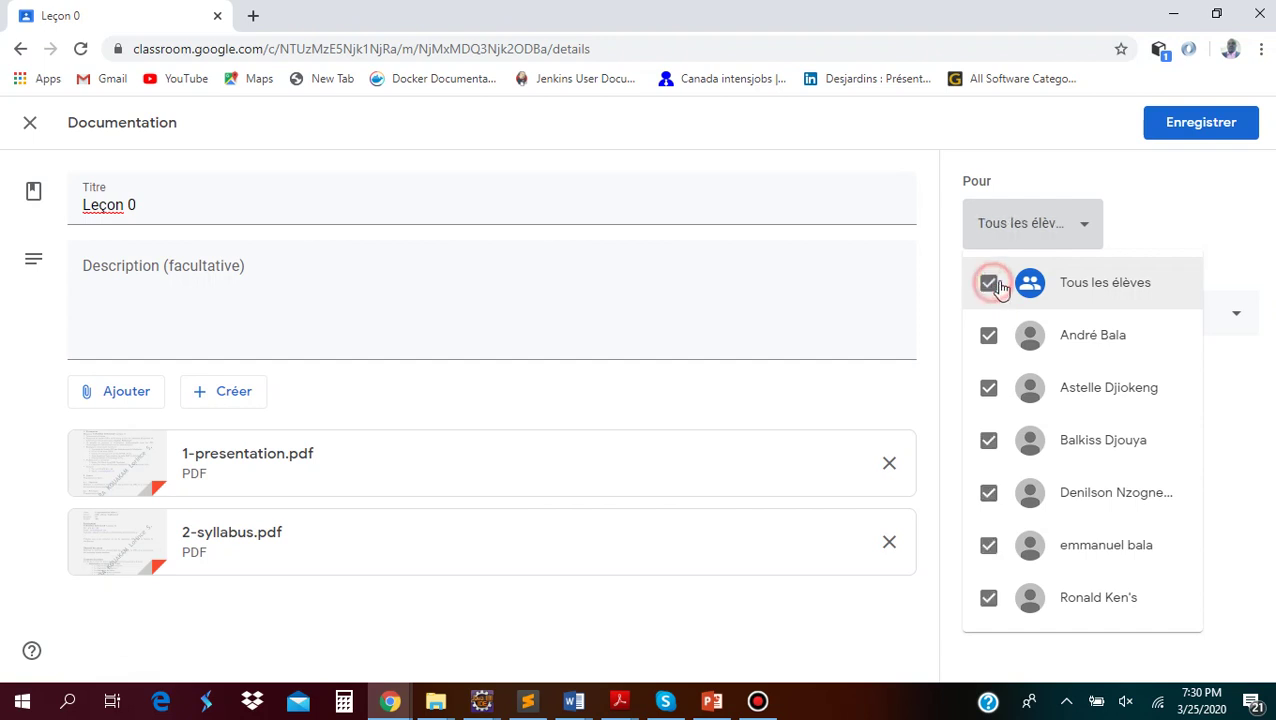
click(1207, 130)
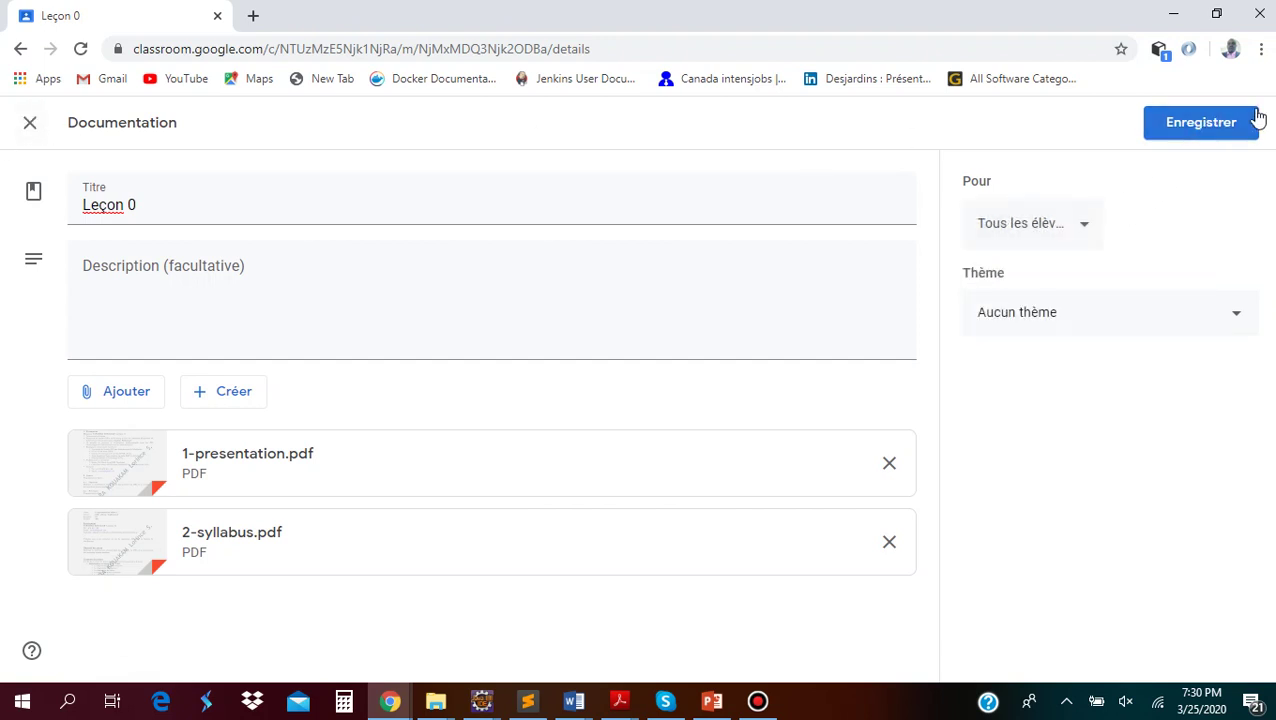
click(1198, 127)
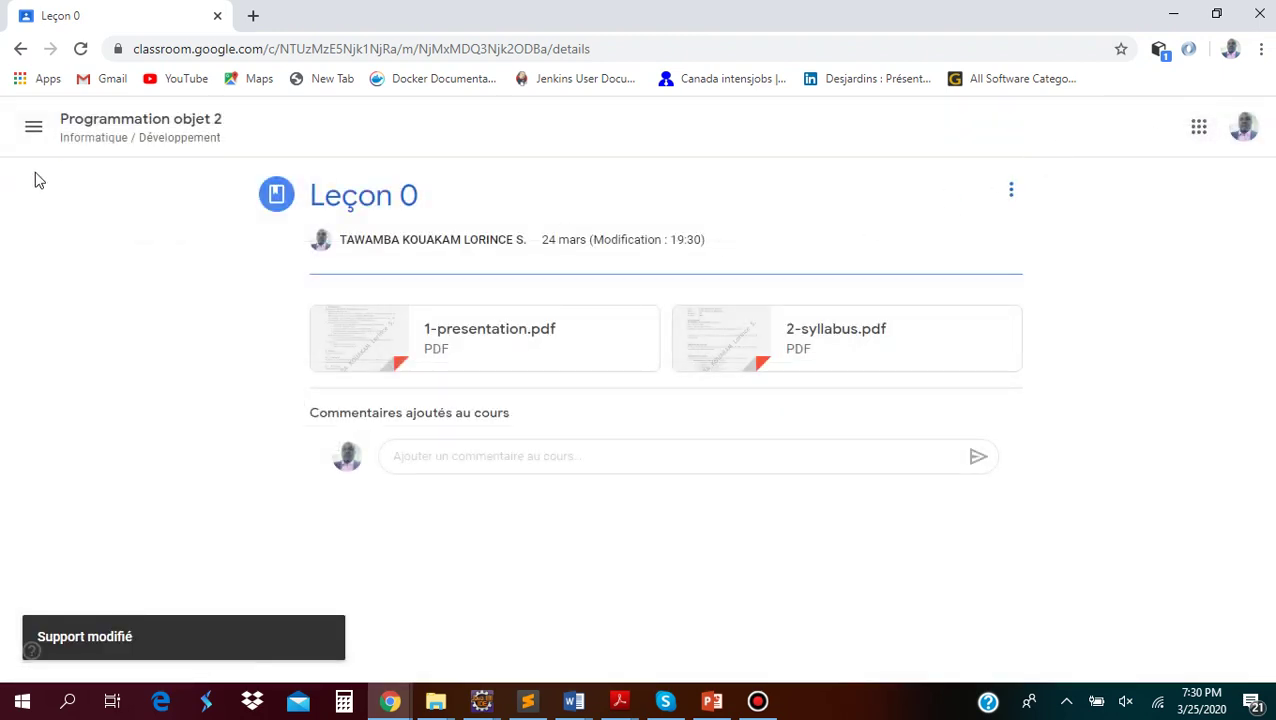
Go to the Cours list and open the Systeme Distribue class
click(30, 132)
click(31, 128)
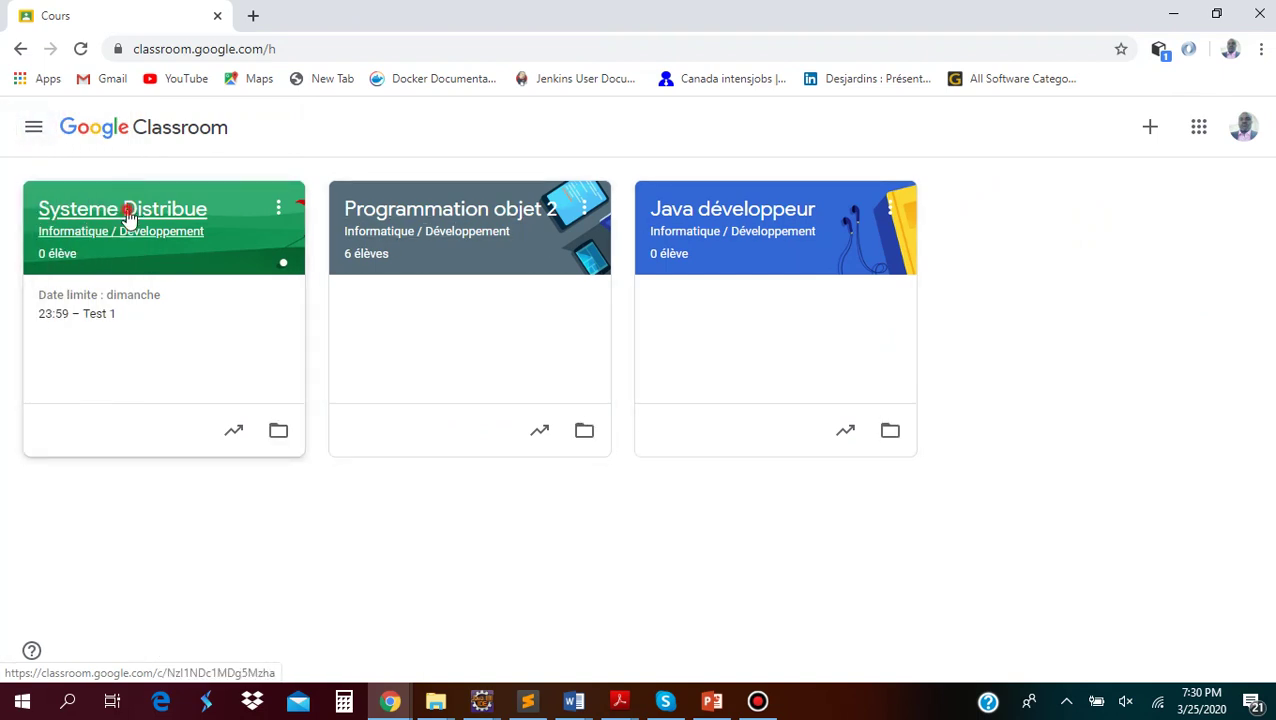
click(128, 211)
scroll(847, 378, down, 2)
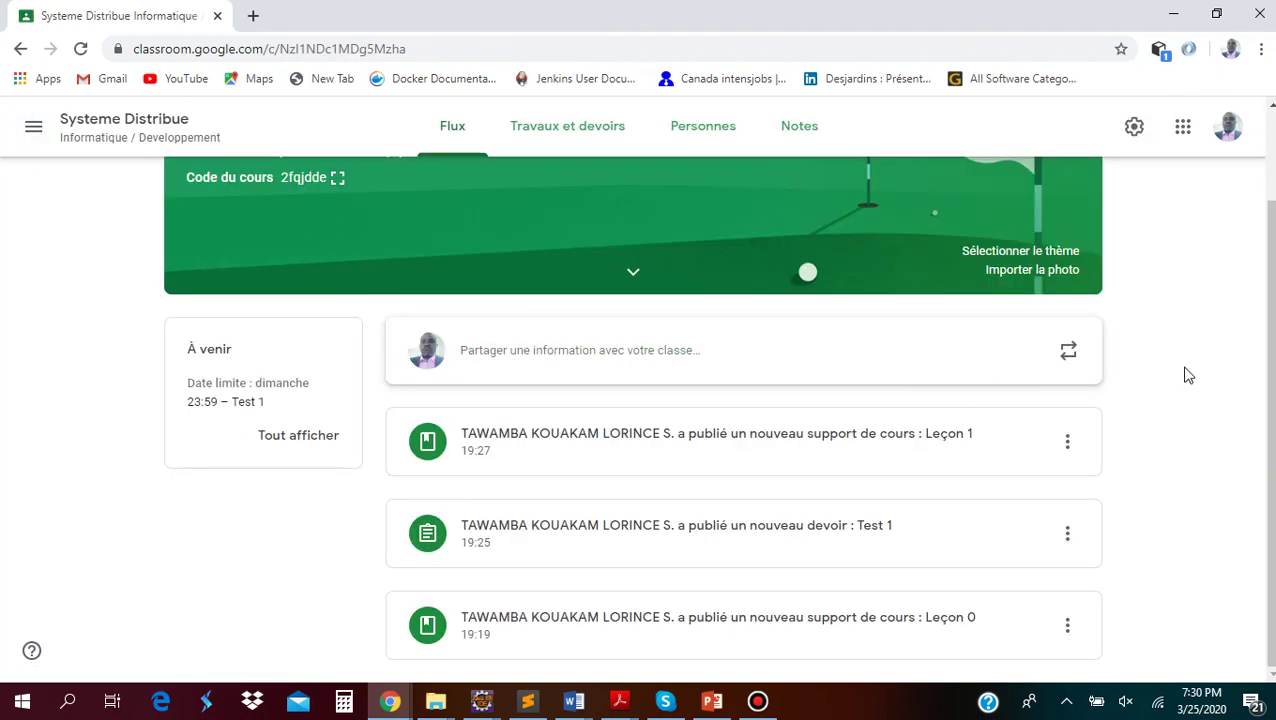